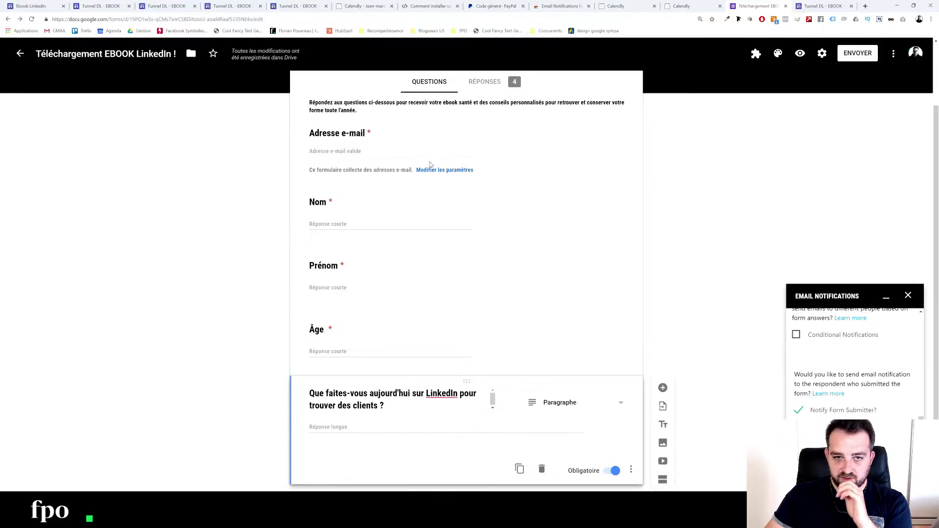
Open the visual email template for the form notification and review its subject, available form fields and message body
scroll(856, 387, up, 1)
scroll(856, 388, down, 4)
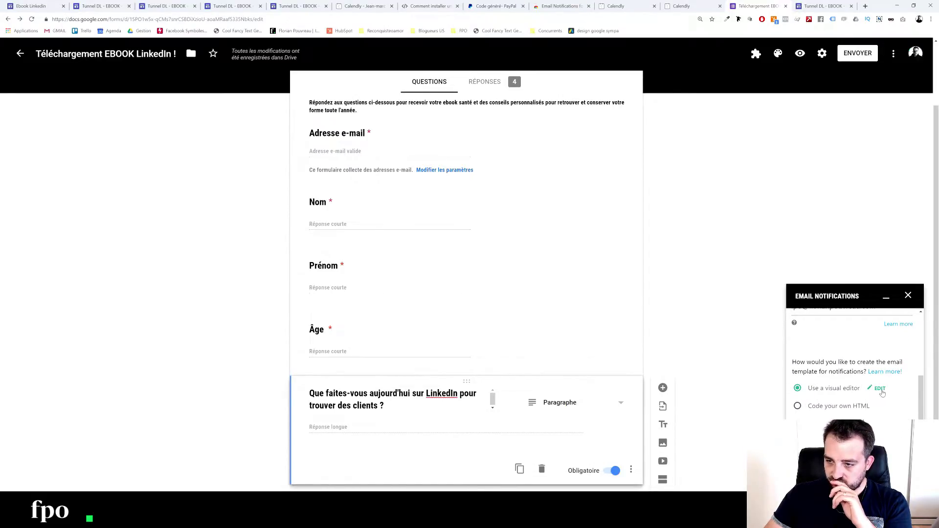
click(881, 390)
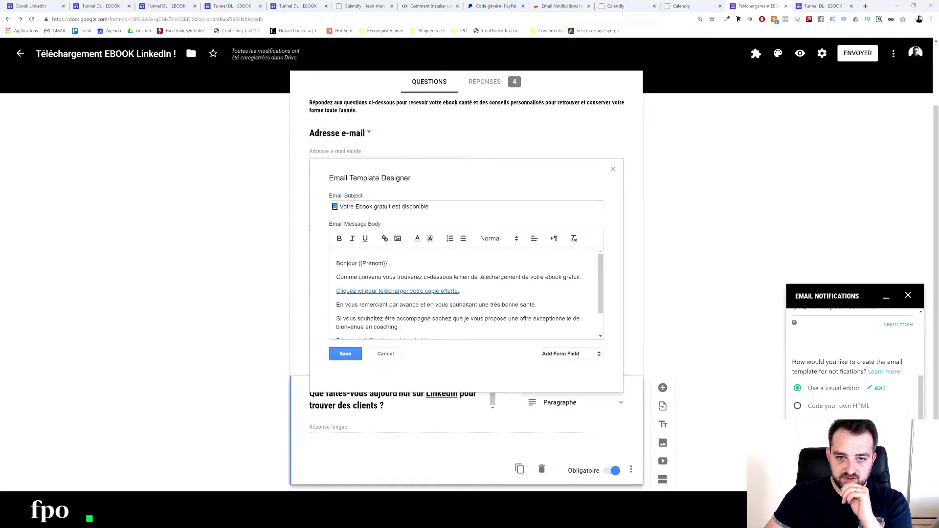
drag(440, 207, 254, 206)
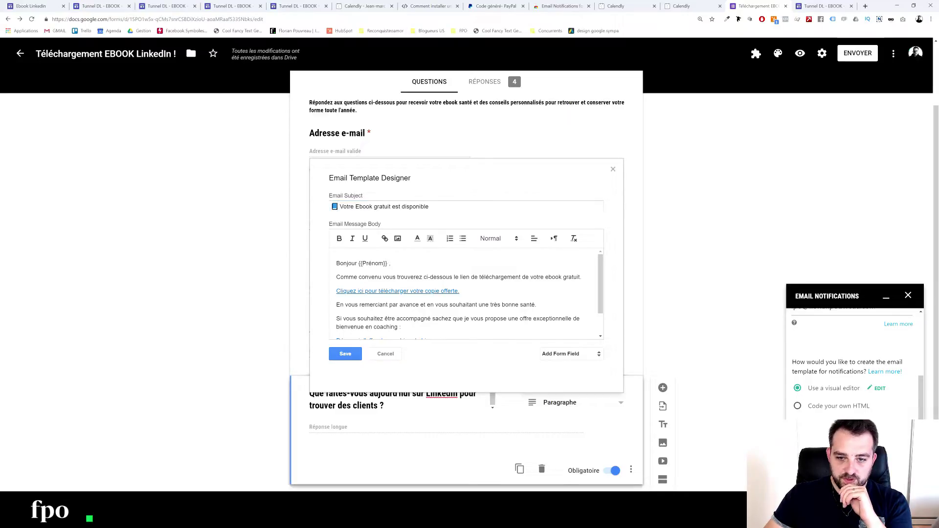
click(585, 356)
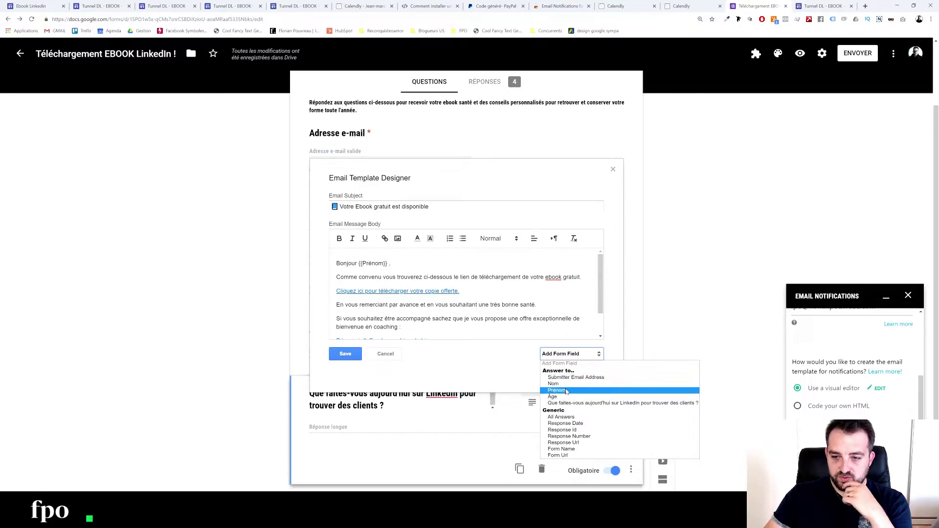
key(Return)
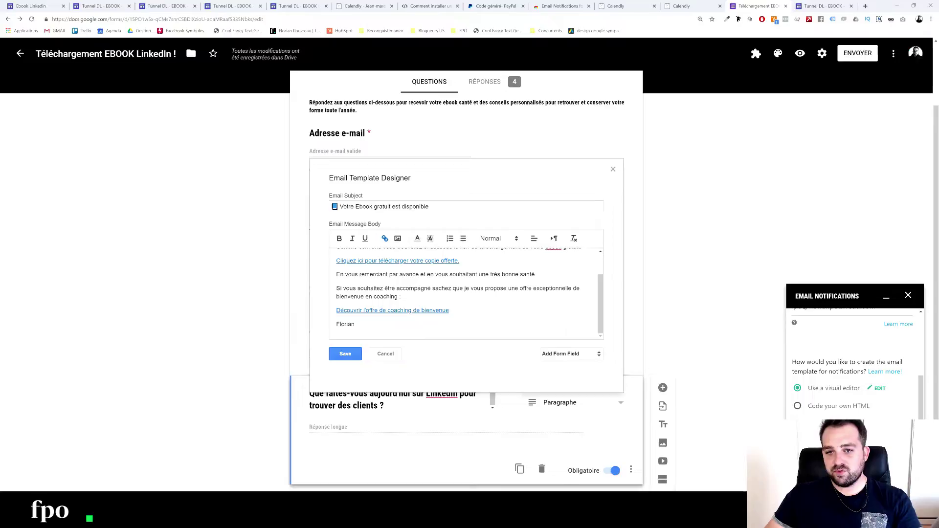
scroll(470, 294, down, 1)
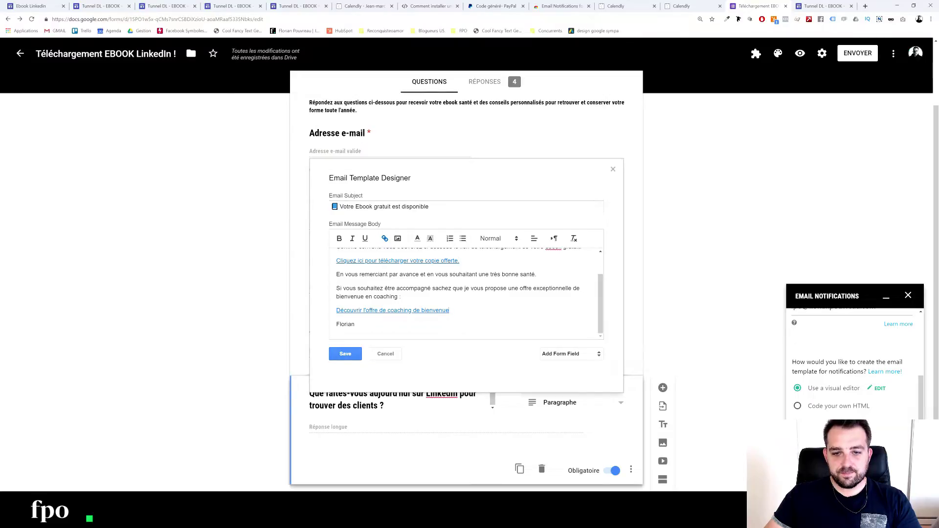
Select the "Découvrir l'offre de coaching de bienvenue" link text in the email, and copy the published "Page de vente" URL from the Tunnel DL - EBOOK site
drag(449, 310, 295, 313)
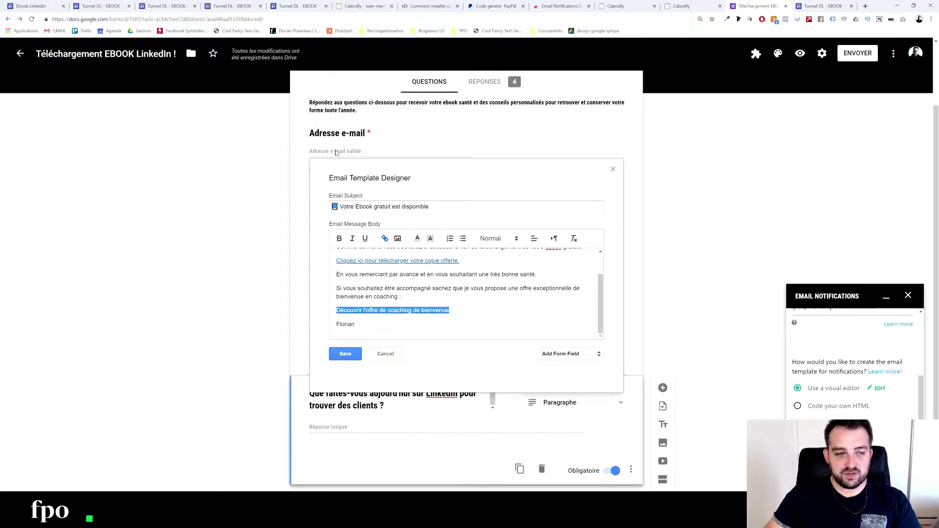
click(115, 5)
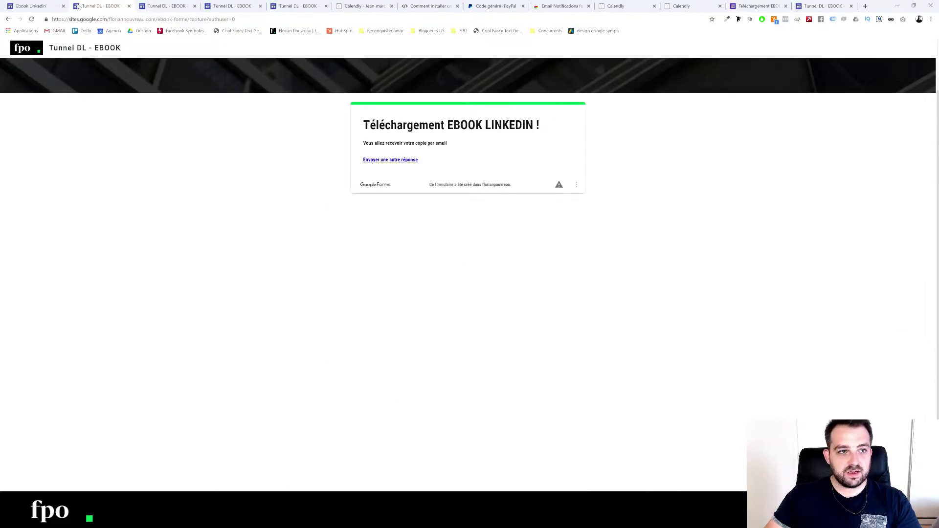
click(129, 6)
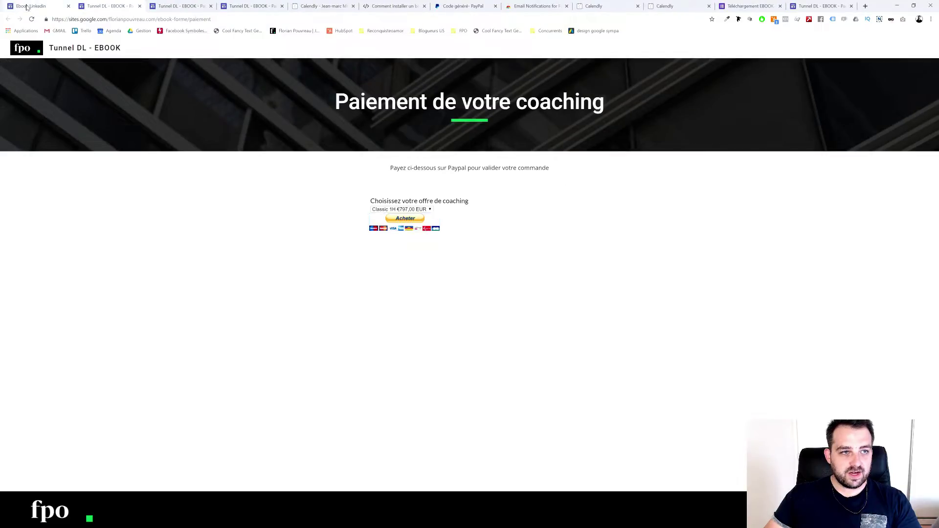
click(27, 7)
click(891, 72)
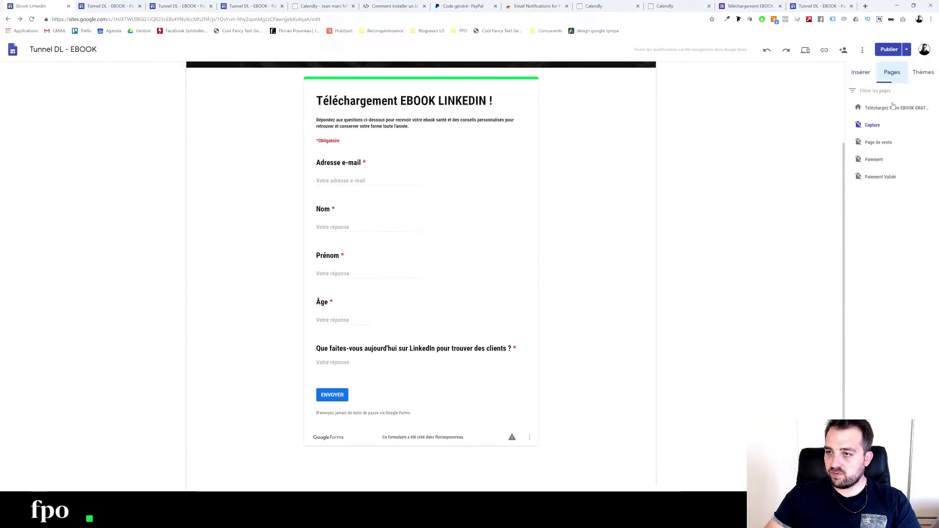
click(888, 142)
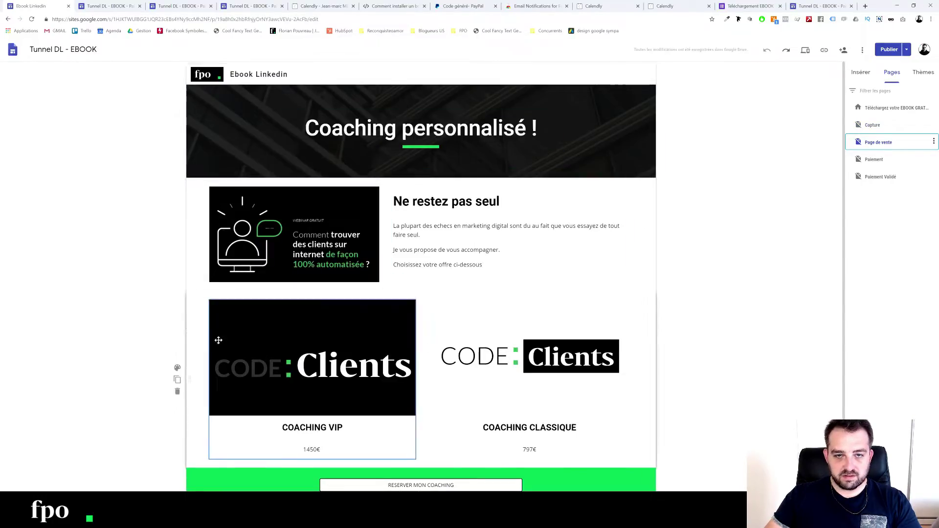
click(907, 49)
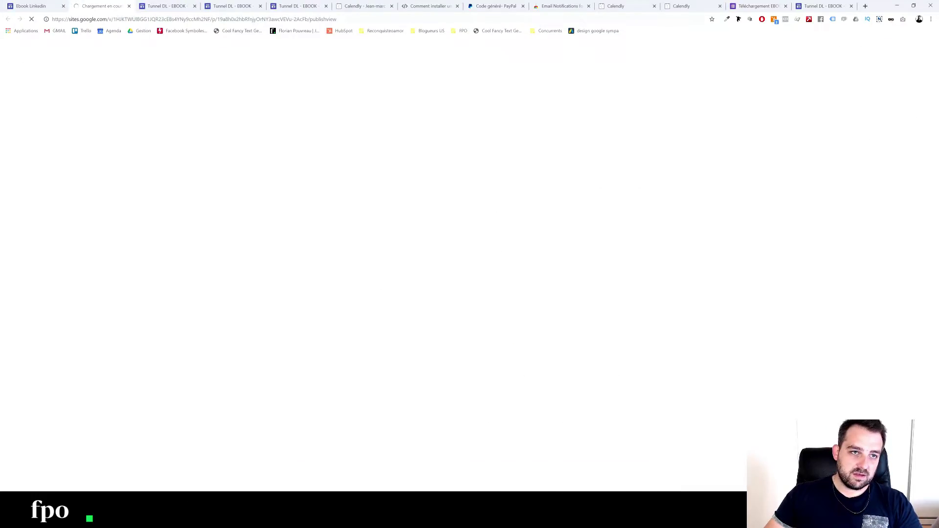
key(ctrl+l)
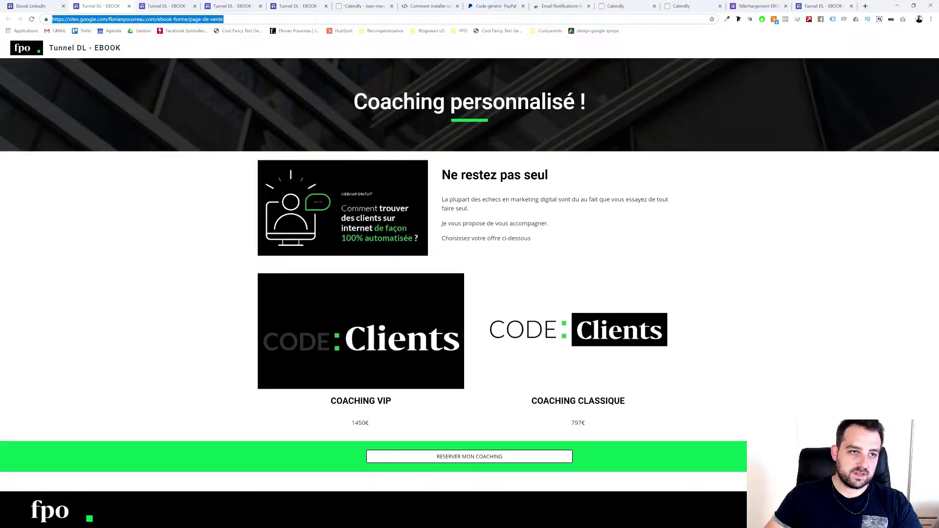
right_click(162, 19)
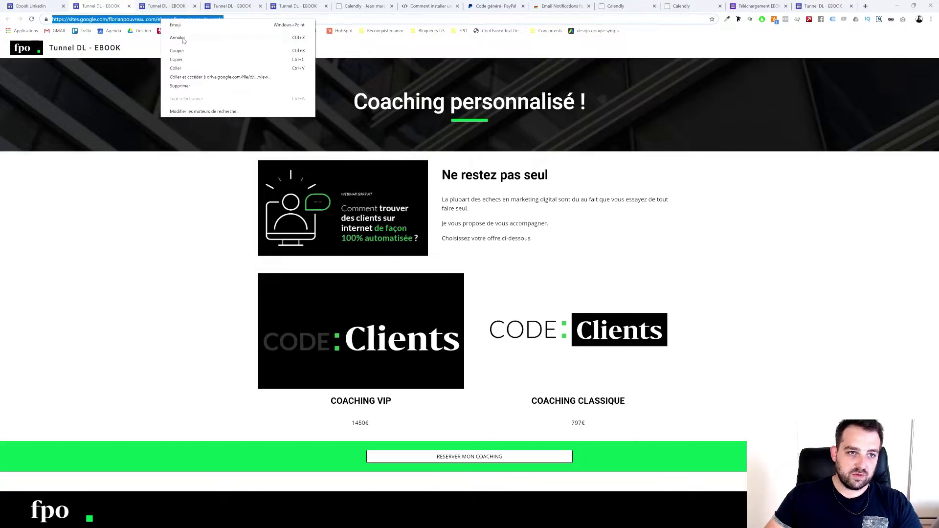
Return to the ebook form, save the email template and update the email notification rule
click(757, 6)
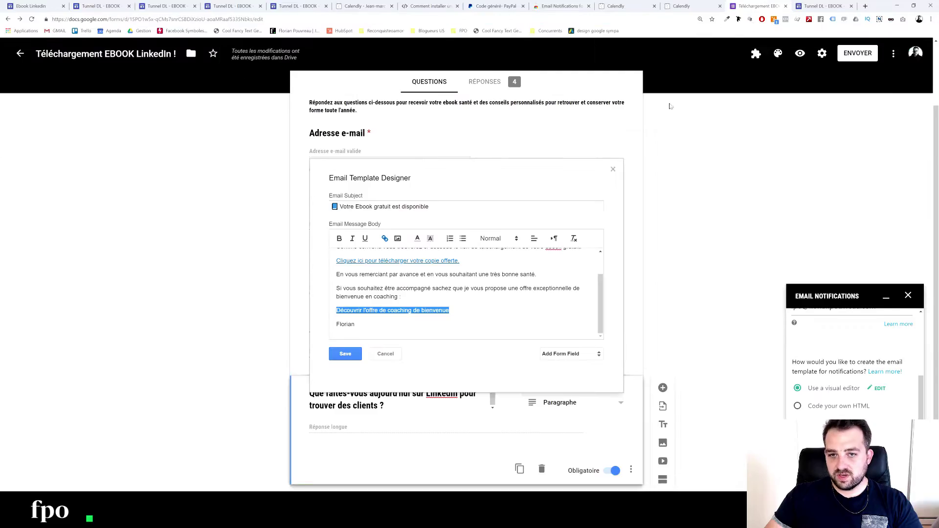
click(344, 354)
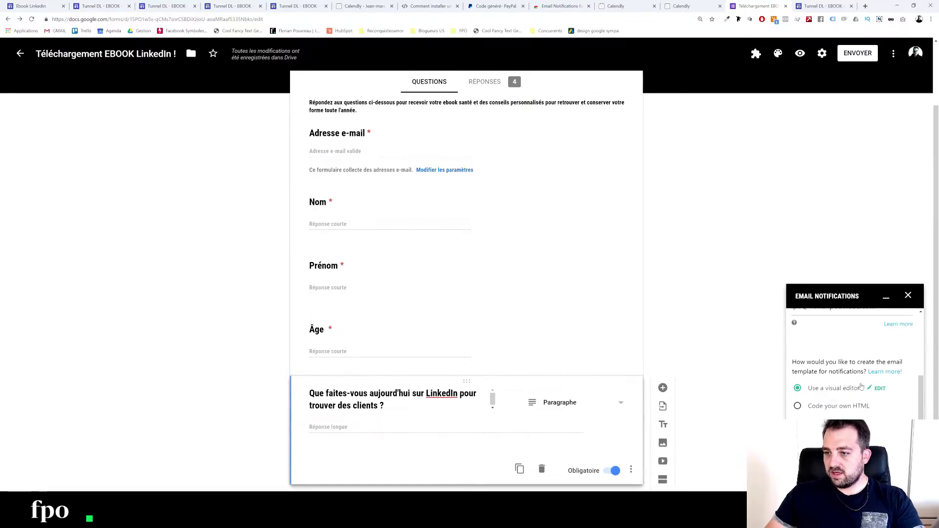
scroll(862, 403, down, 5)
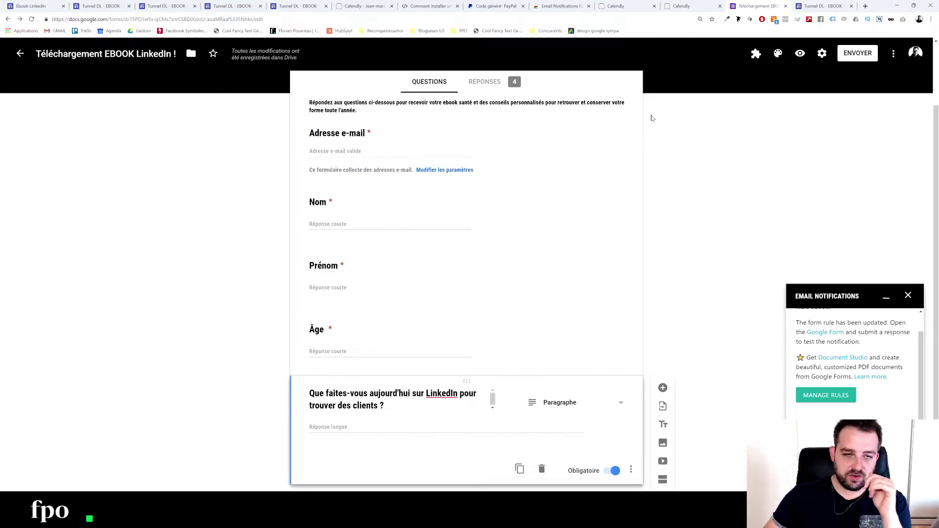
Review the form's individual responses and the linked response spreadsheet, and close the spreadsheet
click(491, 89)
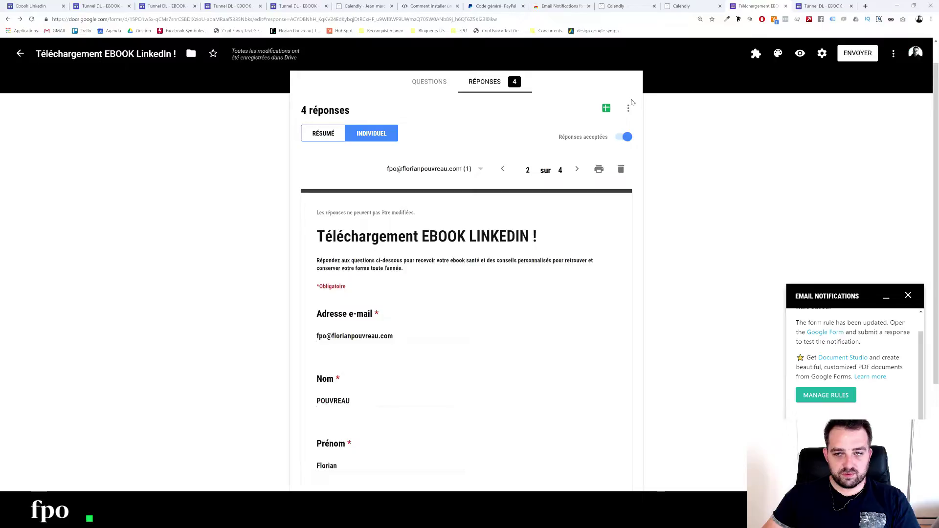
click(606, 108)
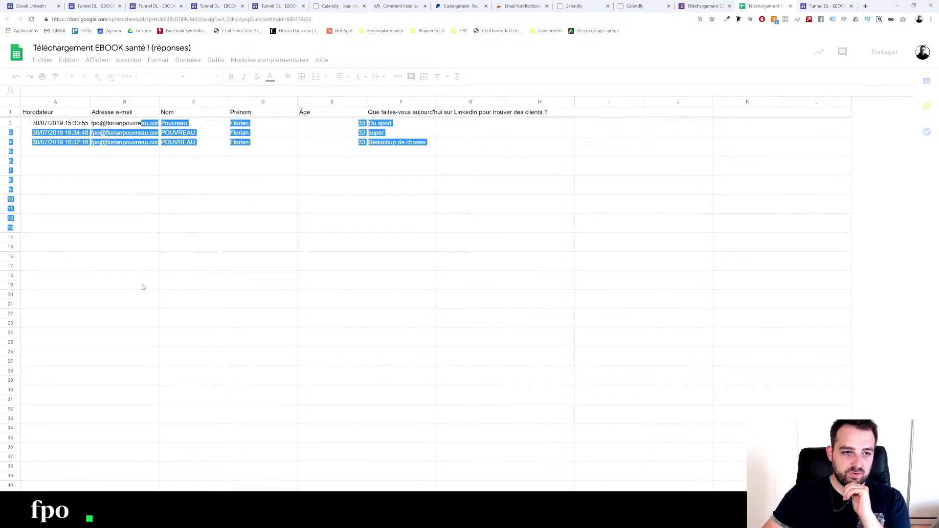
click(147, 268)
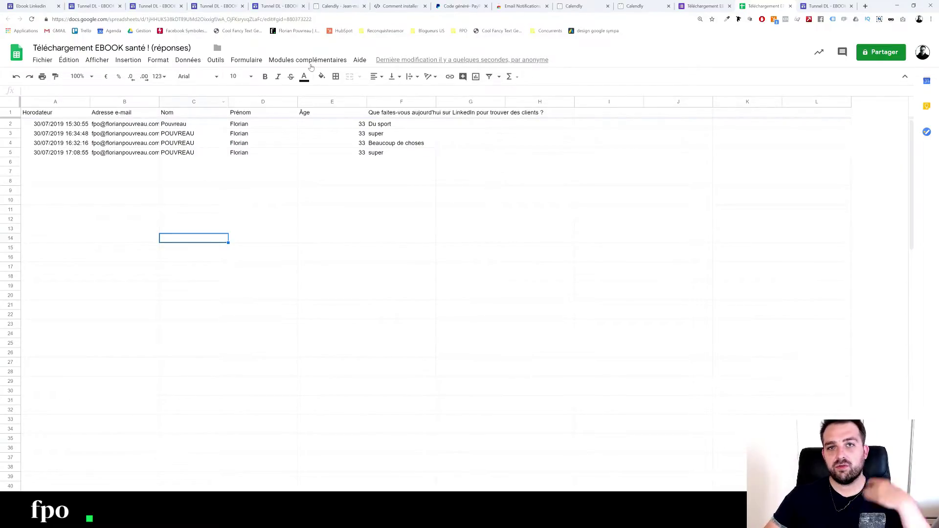
click(790, 7)
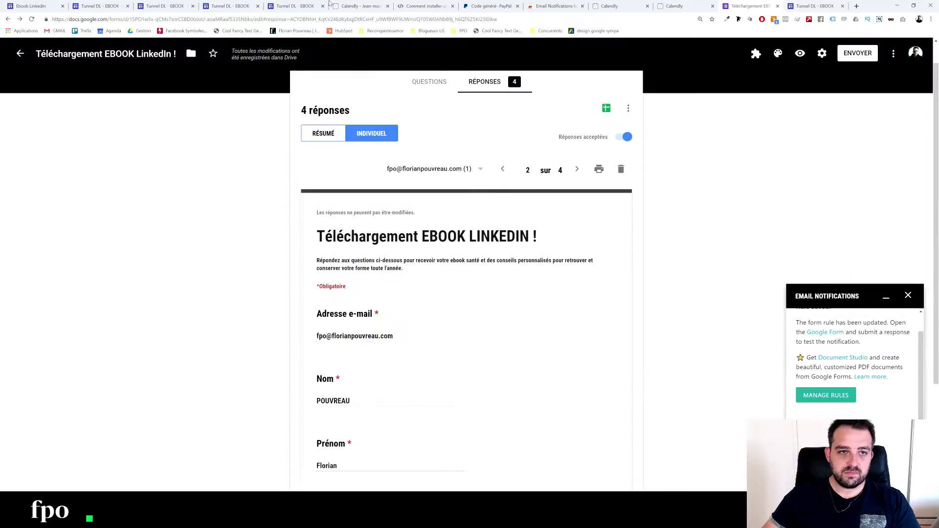
Open the Capture page in the Tunnel DL - EBOOK site editor and insert the "Téléchargement EBOOK LinkedIn !" form
click(108, 6)
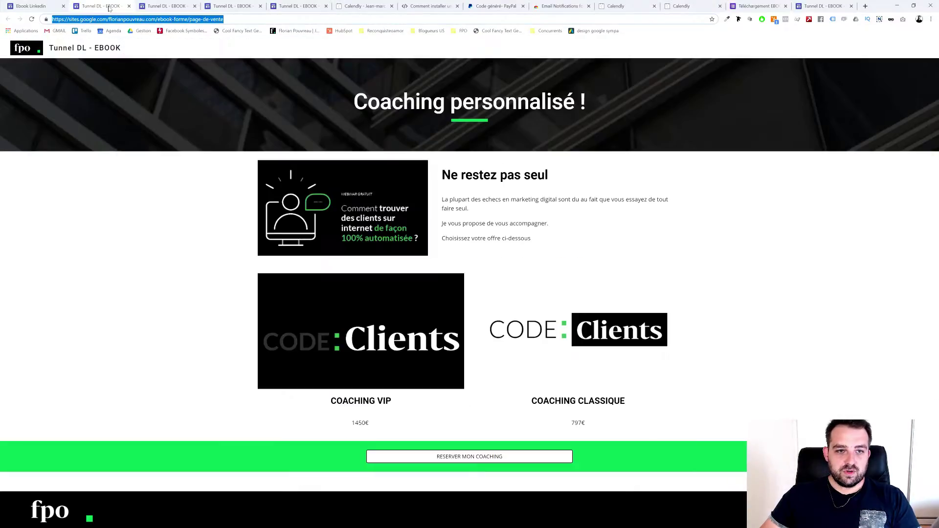
click(68, 7)
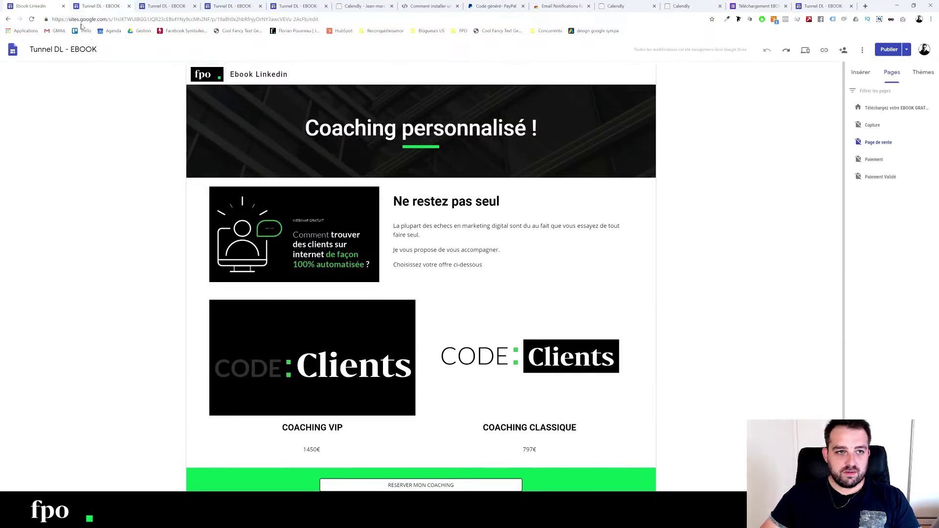
click(878, 126)
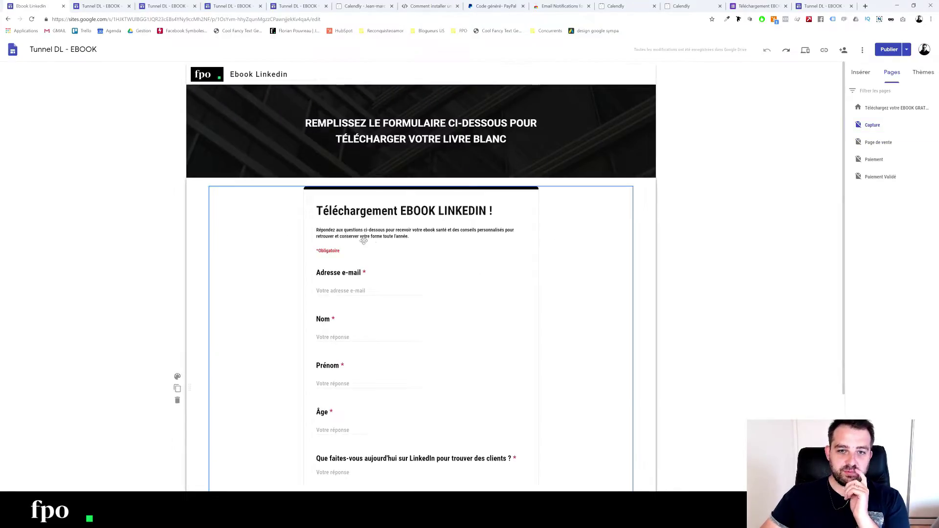
scroll(729, 196, down, 1)
click(856, 73)
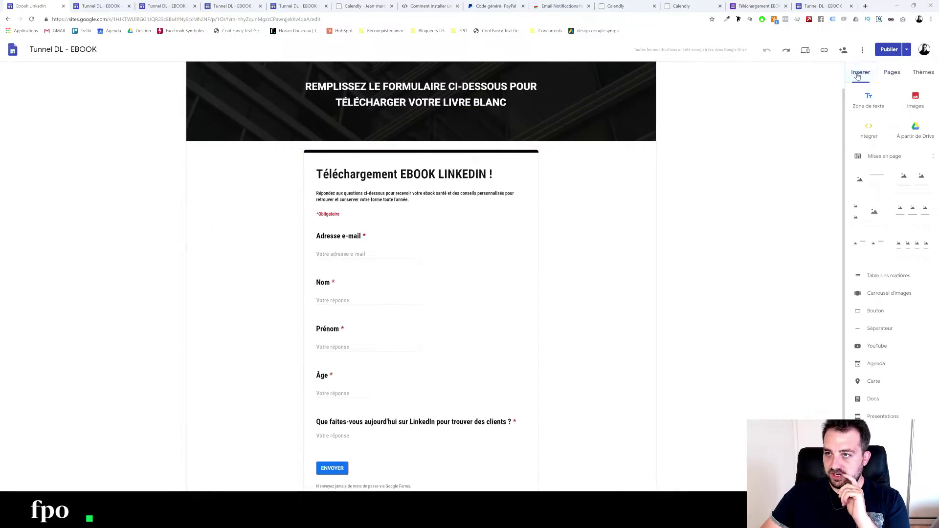
click(875, 451)
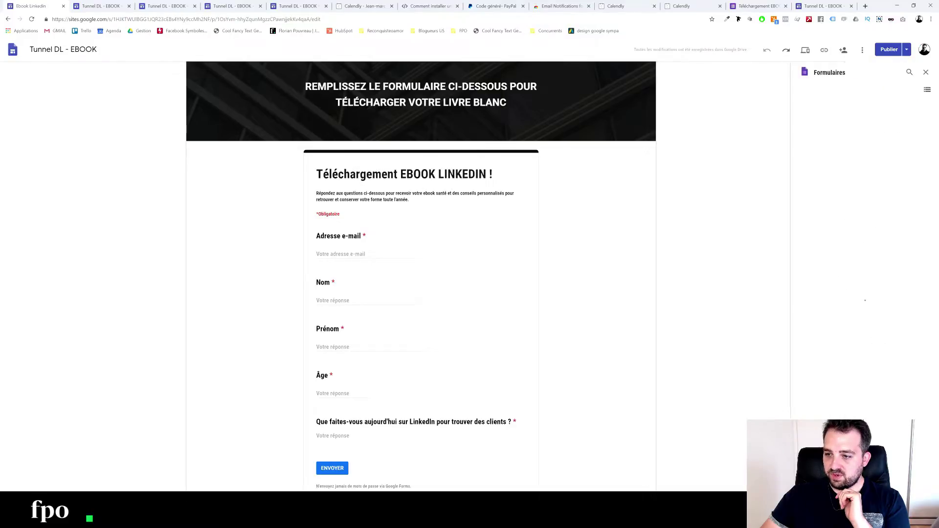
click(821, 152)
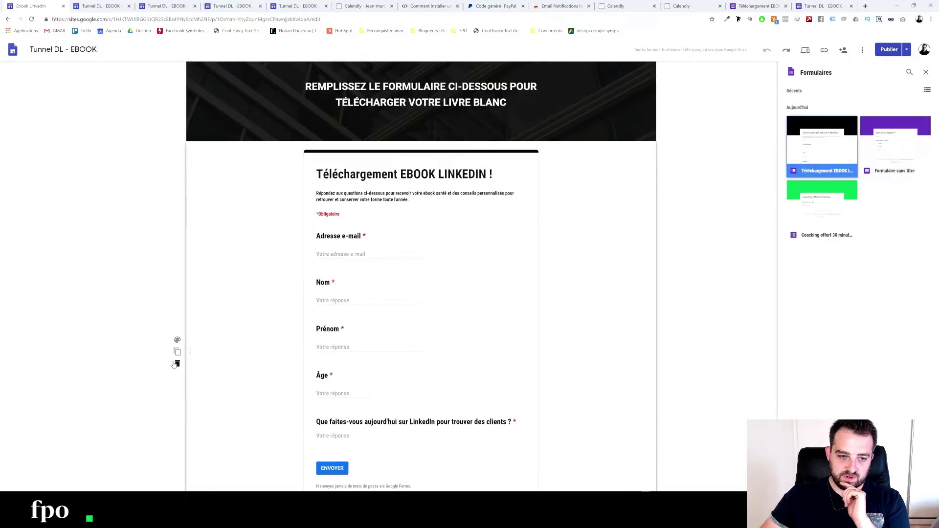
Replace the old form section on the Capture page with the inserted form at full content width and publish the site
click(175, 365)
key(ctrl+z)
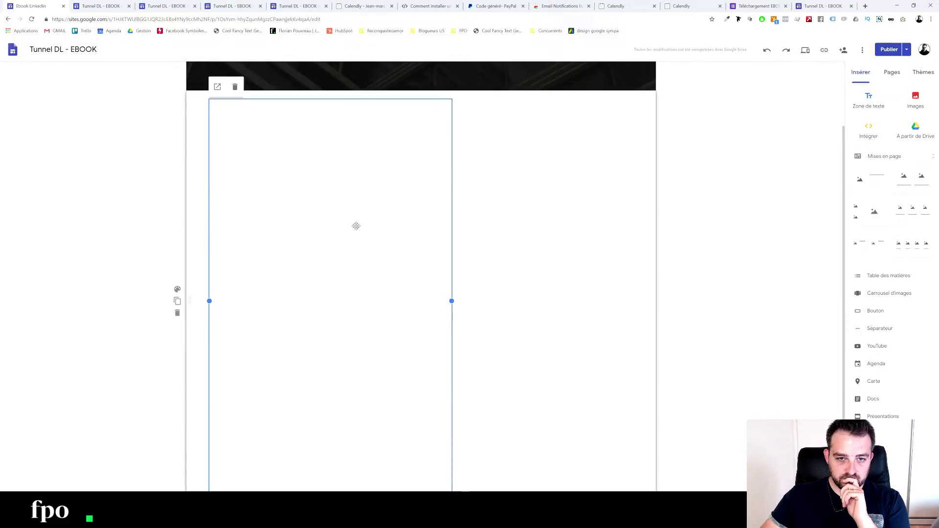
drag(451, 301, 632, 279)
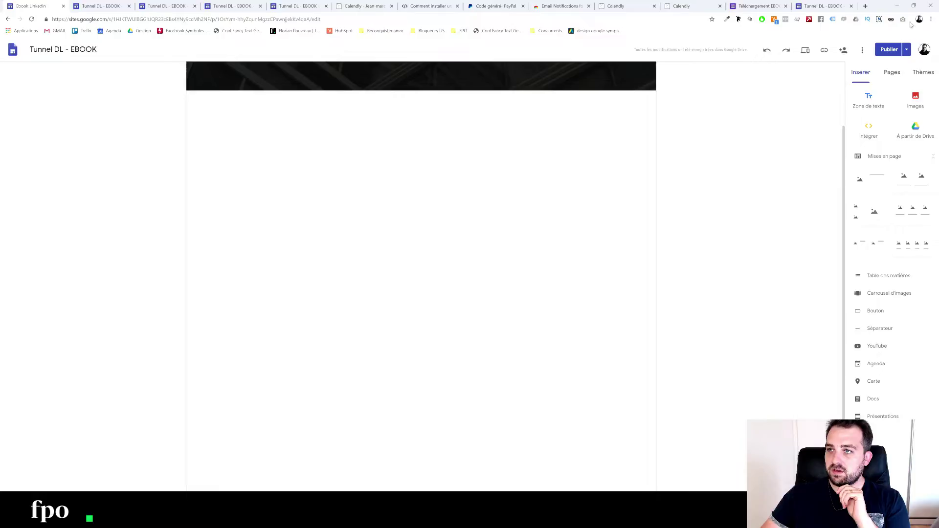
click(889, 50)
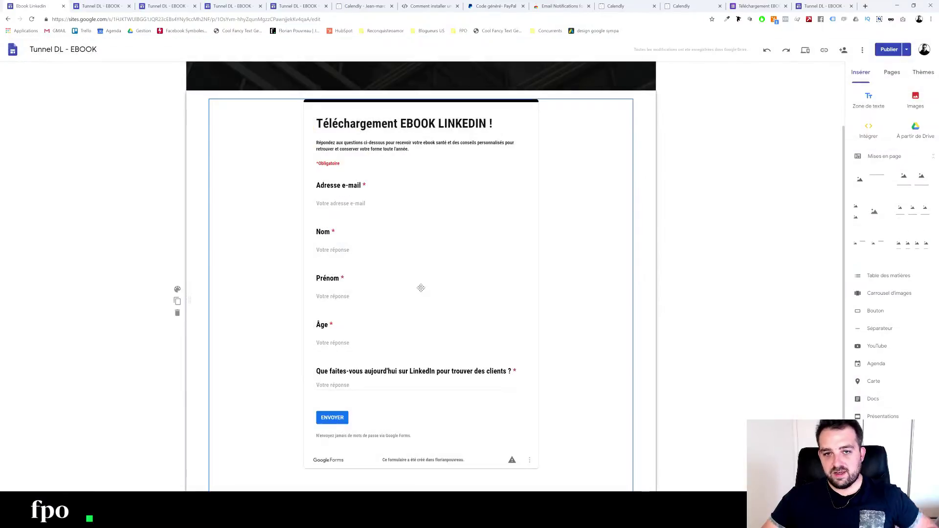
Review the Capture page with its embedded form, the site's page list and the published coaching sales page
scroll(710, 160, up, 2)
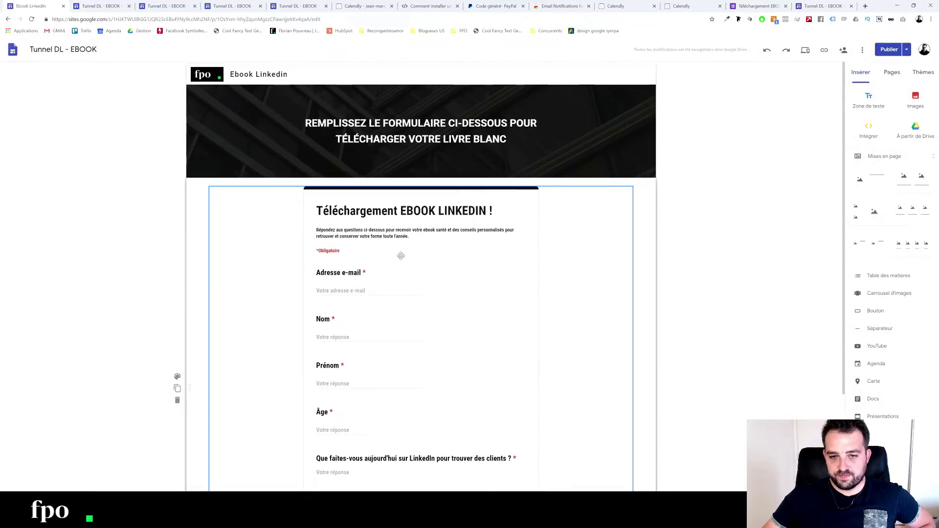
scroll(317, 294, down, 2)
scroll(318, 294, down, 1)
scroll(433, 356, up, 3)
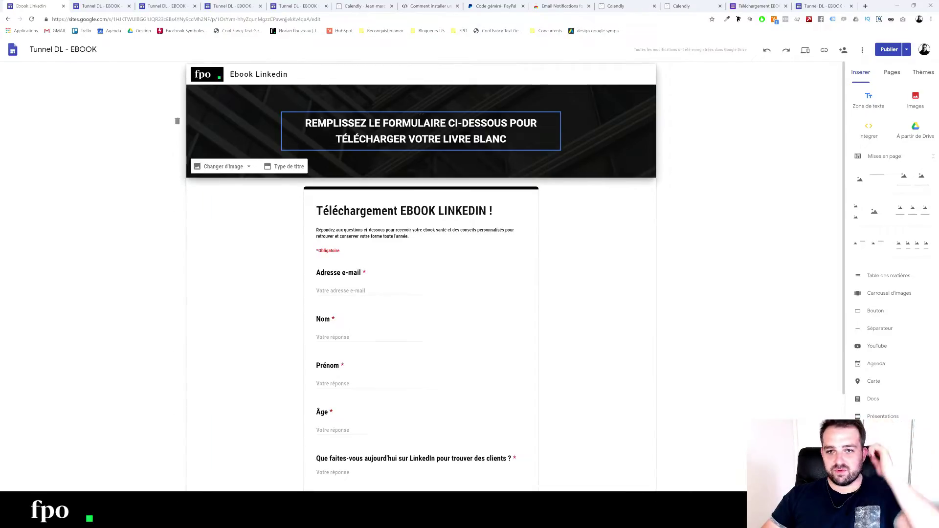
click(887, 74)
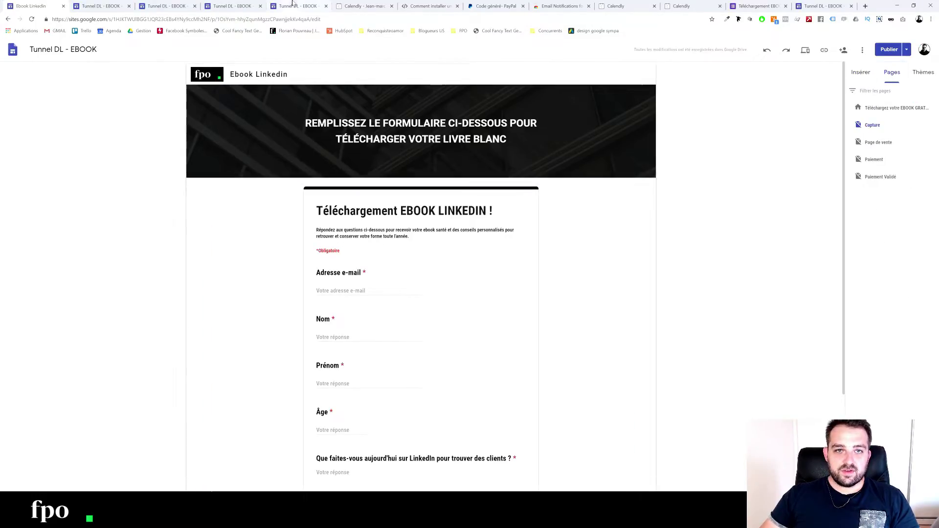
click(755, 6)
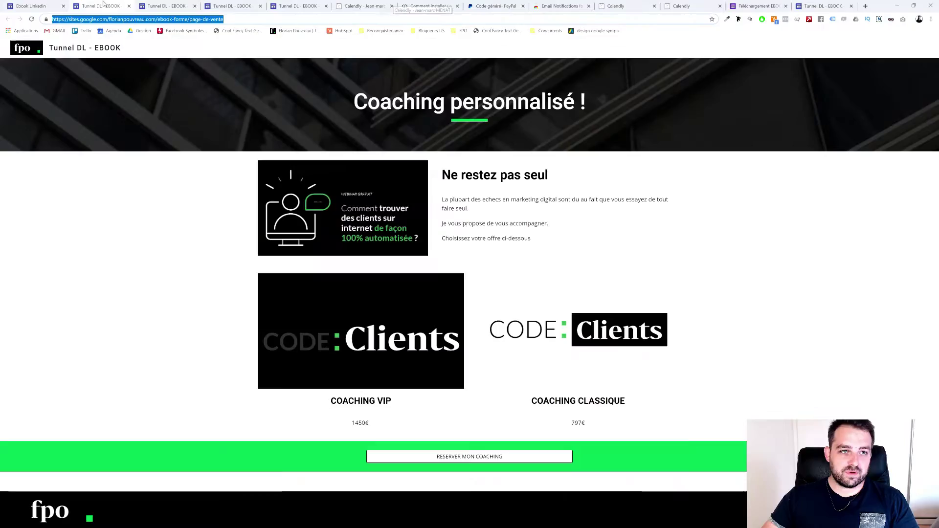
click(100, 6)
key(ctrl+a)
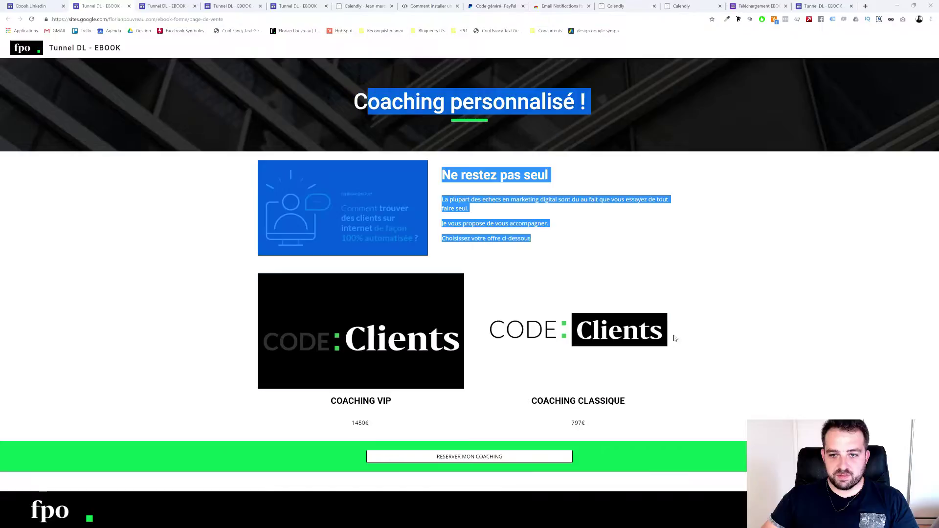
Open Page de vente in the site editor and examine its banner, introduction image and text blocks
click(773, 328)
click(58, 5)
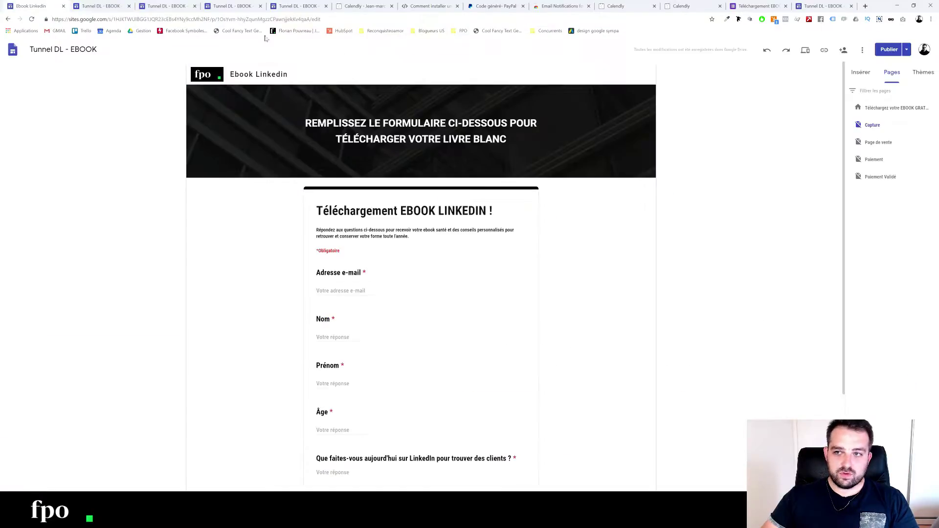
click(898, 147)
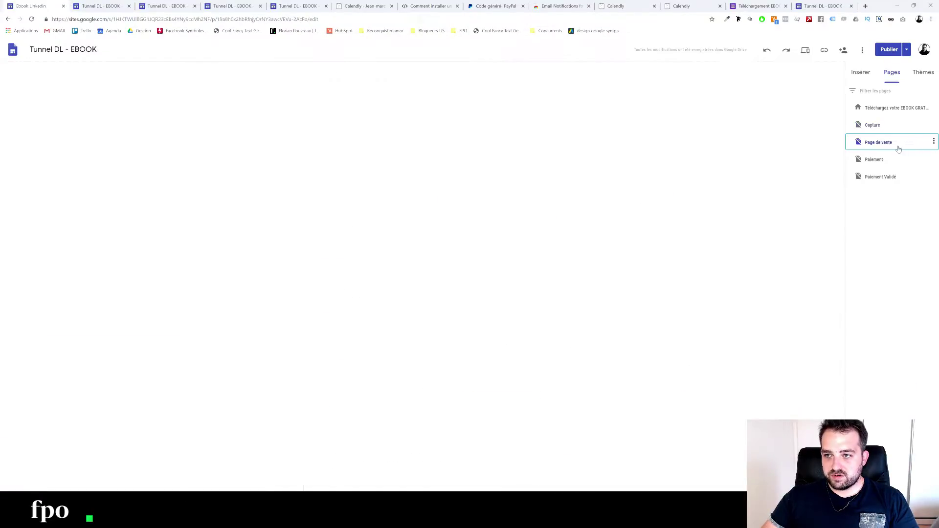
click(348, 153)
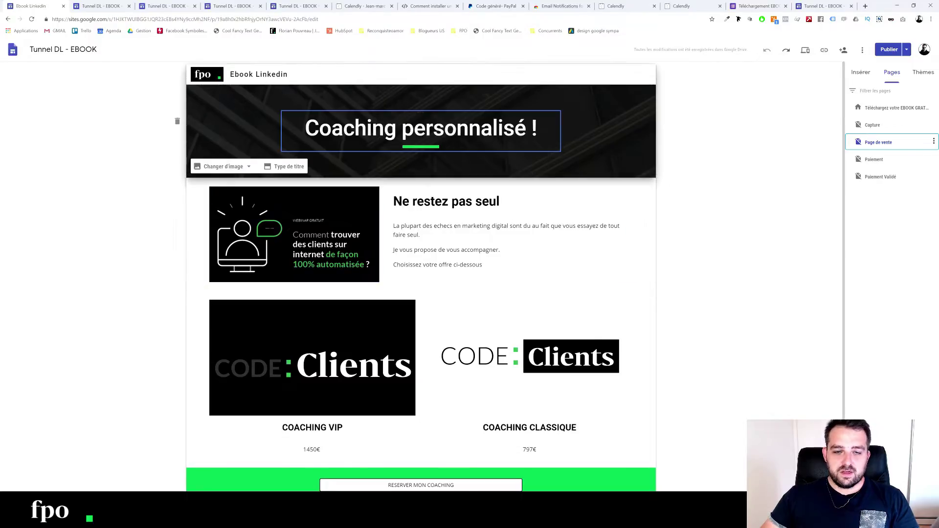
click(496, 201)
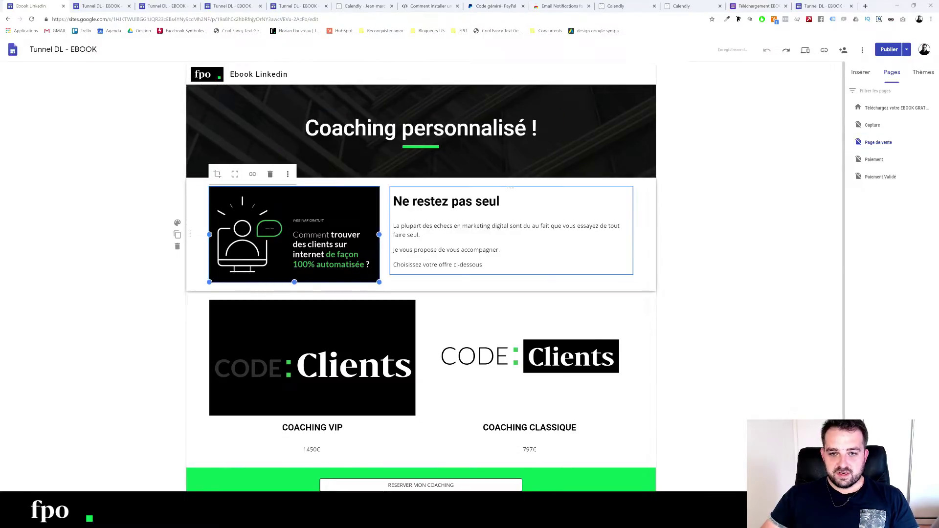
click(499, 202)
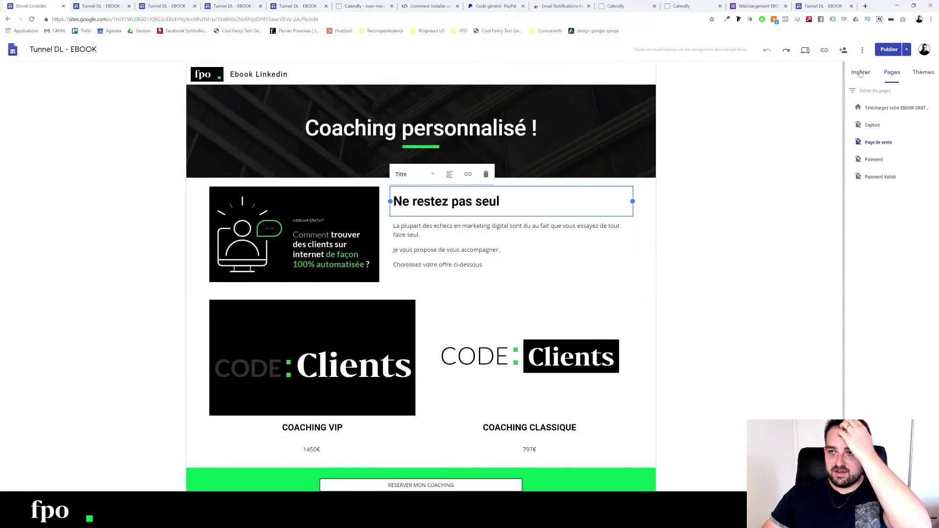
Try a layout of two images with text below the introduction section of Page de vente, and delete it
click(860, 72)
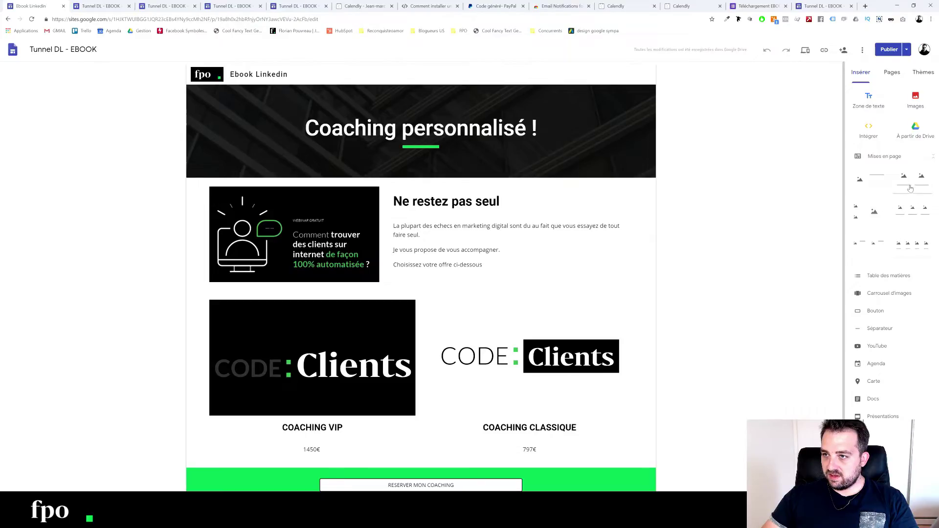
drag(913, 180, 472, 287)
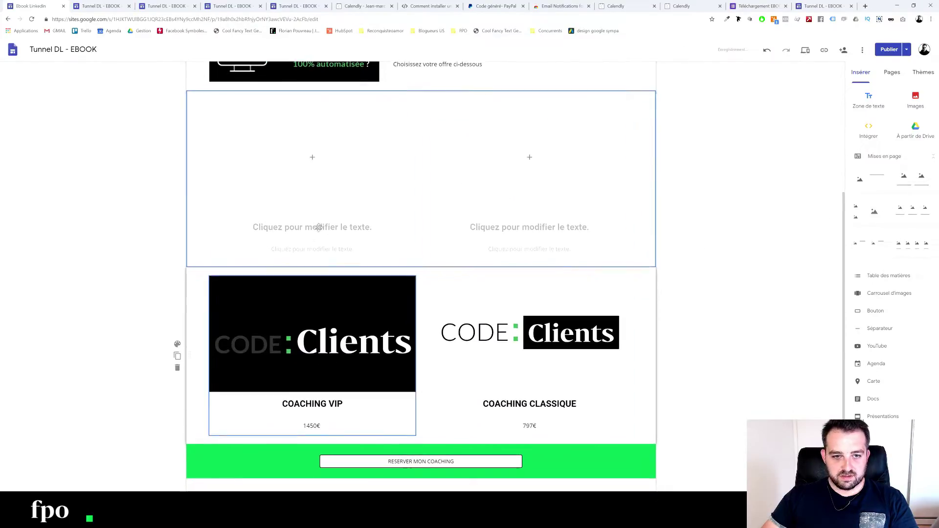
click(177, 191)
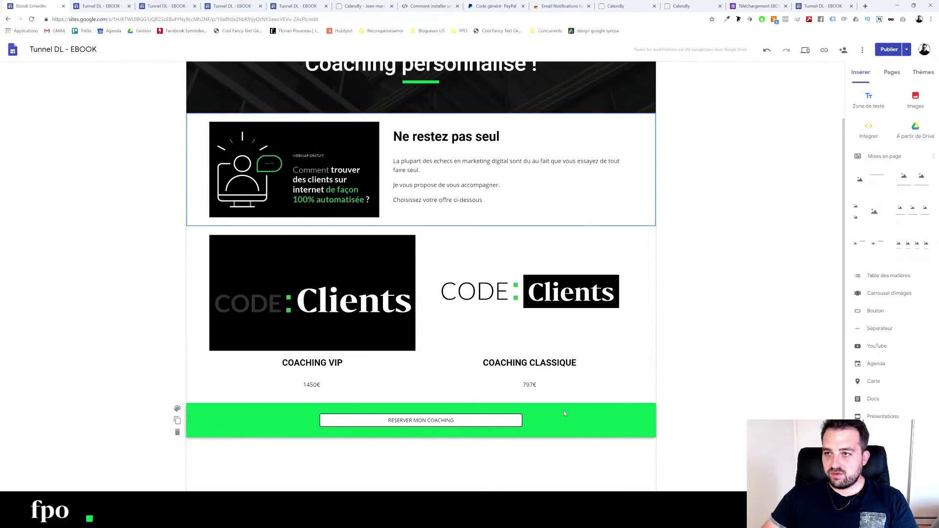
Open the Paiement page in the editor and view the HTML code of its embedded PayPal button
click(892, 72)
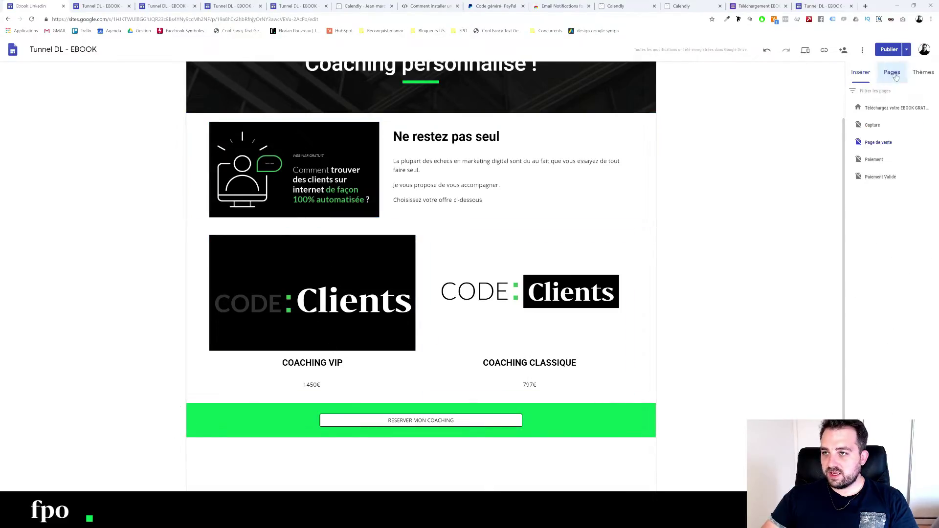
click(877, 160)
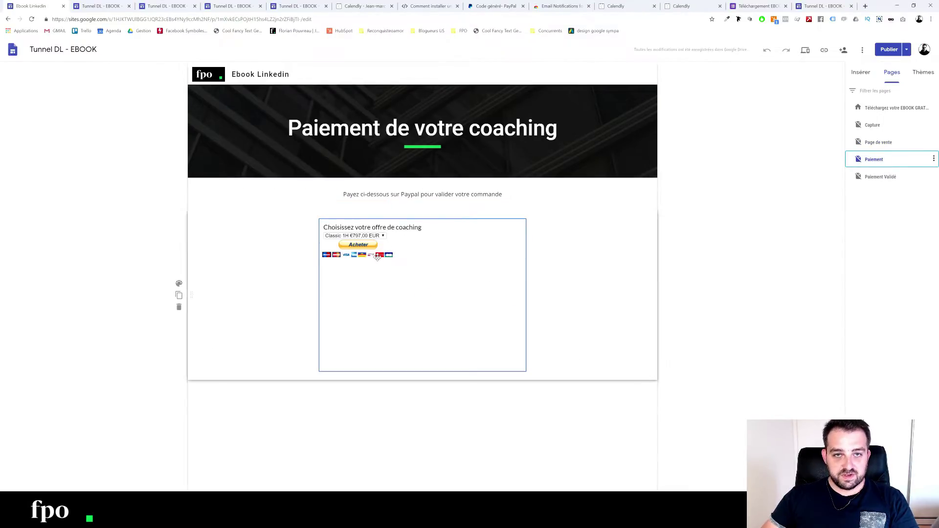
click(396, 287)
click(328, 207)
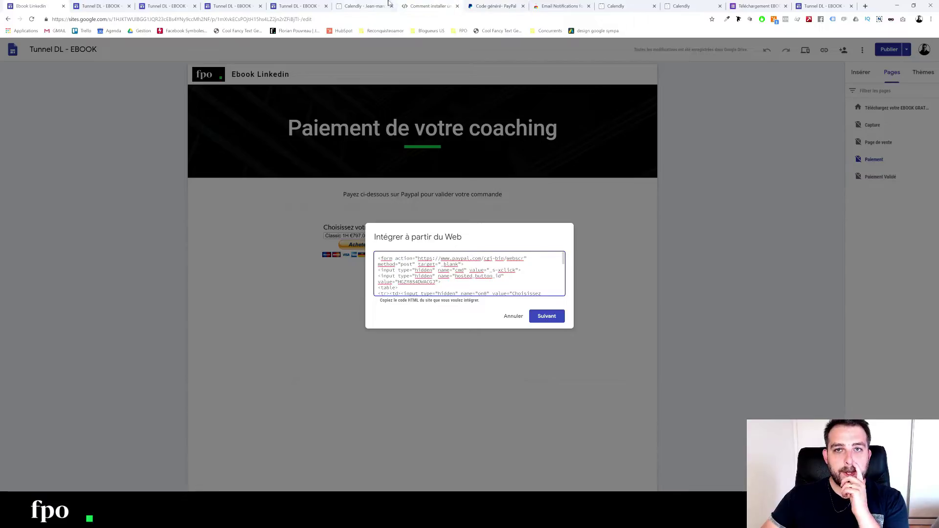
Switch to the PayPal button code page and examine the generated HTML and the coaching offer choices in the buyer preview
click(498, 6)
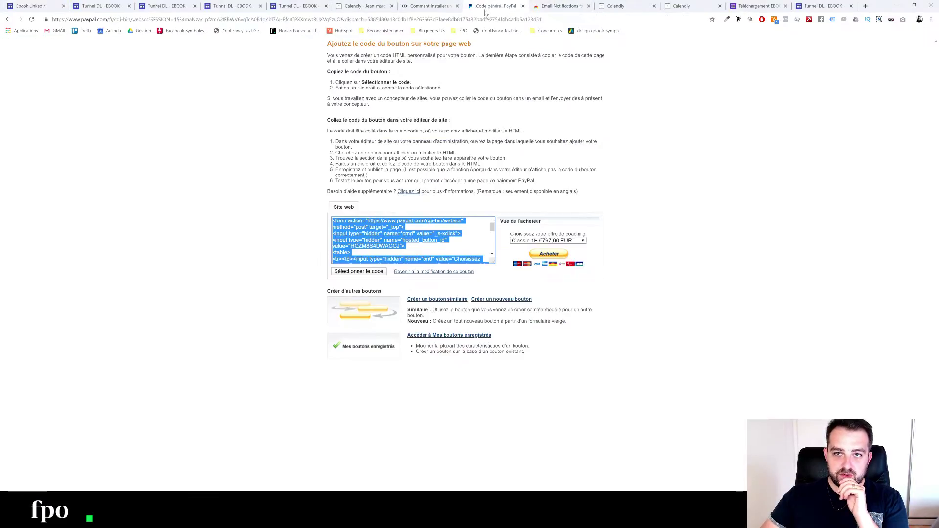
click(277, 104)
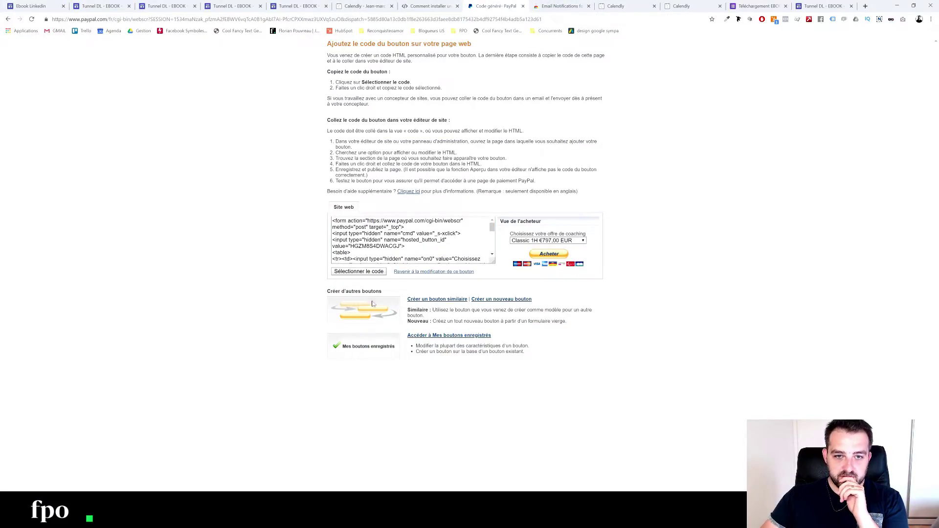
scroll(410, 239, down, 5)
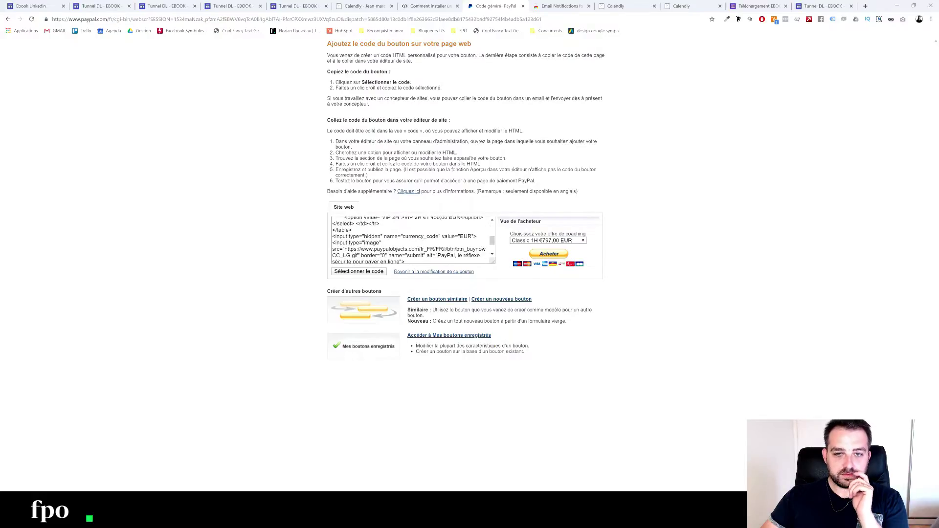
click(535, 241)
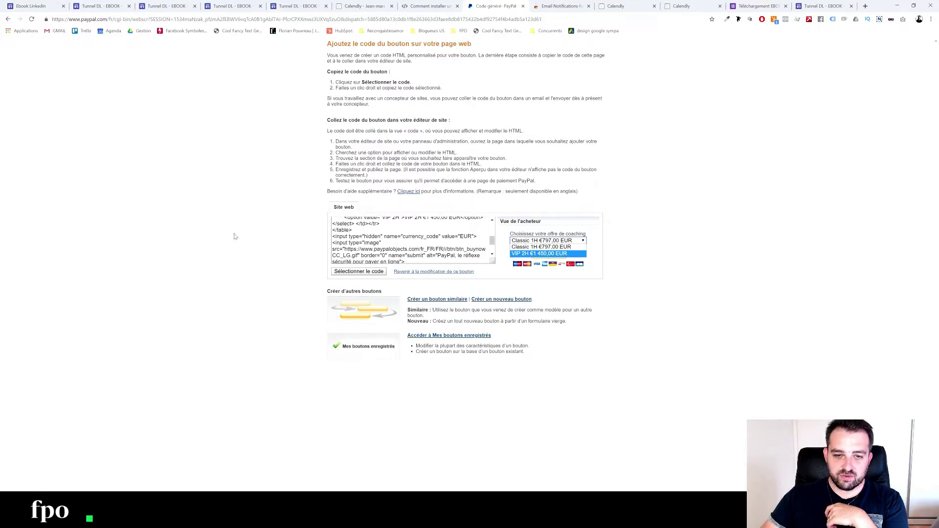
click(303, 228)
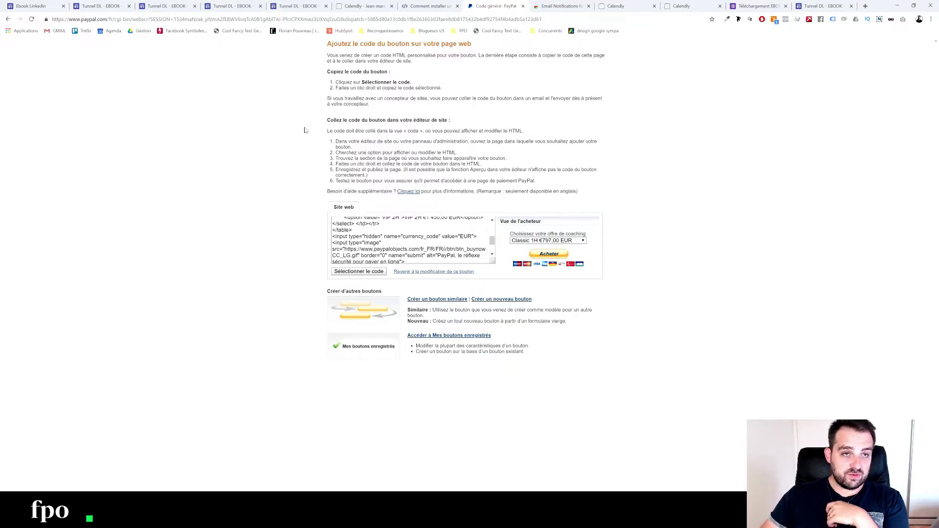
click(358, 272)
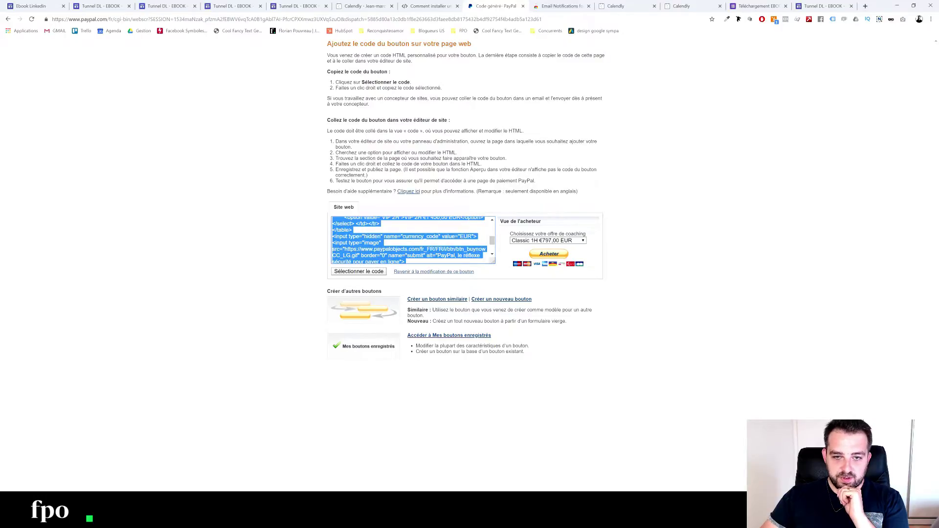
click(413, 240)
scroll(413, 239, up, 5)
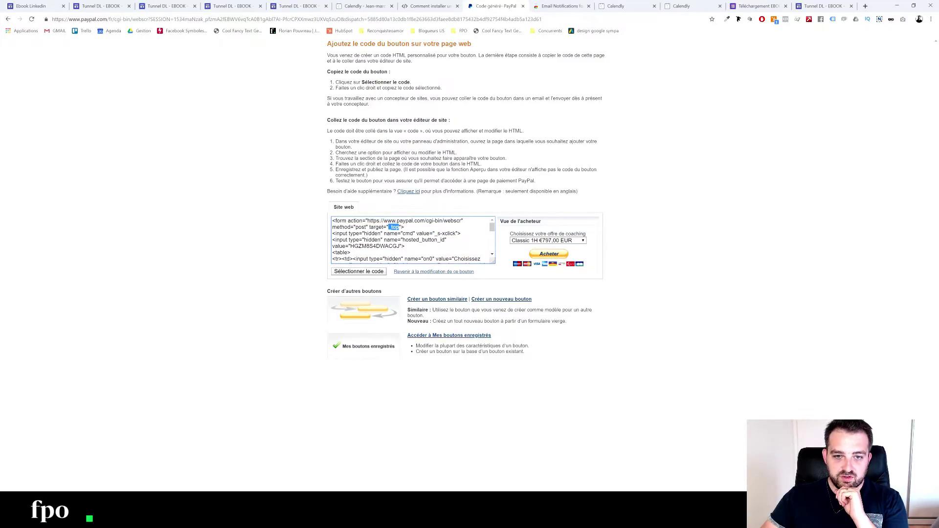
key(ctrl+a)
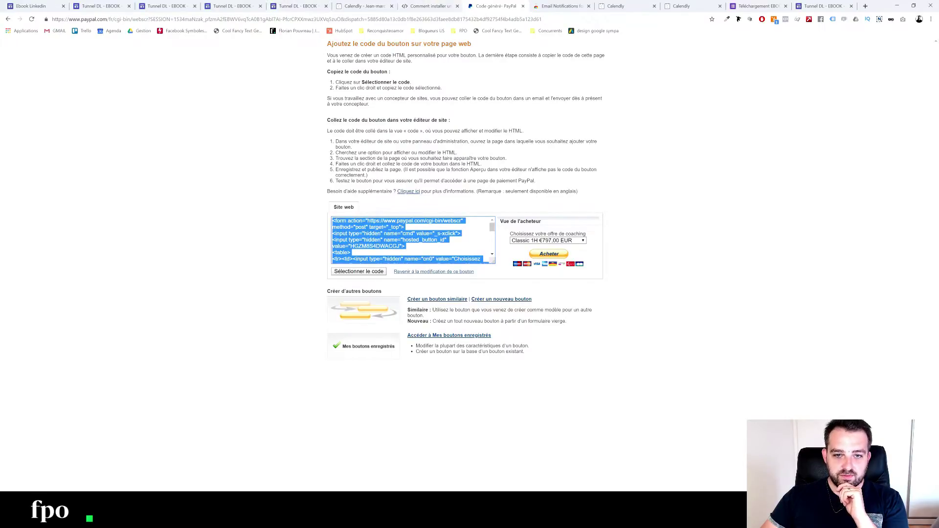
click(413, 239)
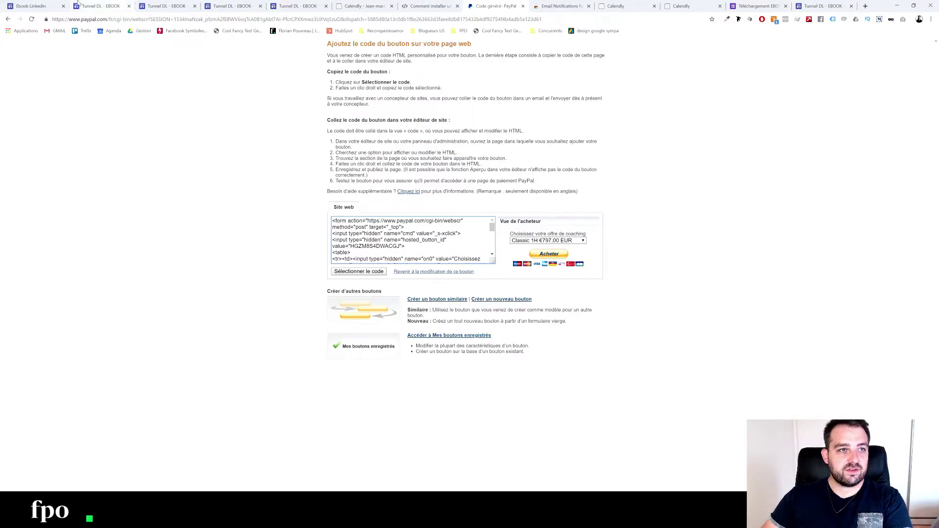
Check the form's target attribute in the Paiement page's embed code and leave the embed dialog without changes
click(32, 6)
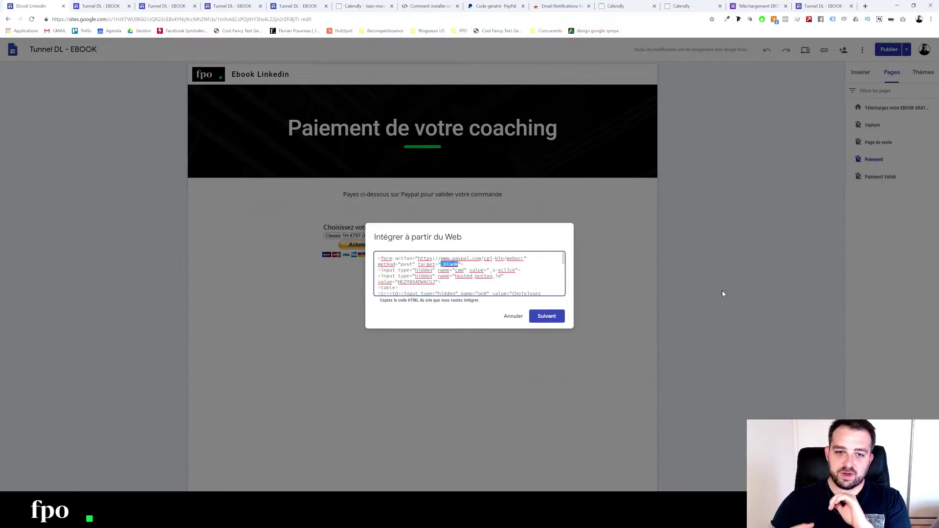
click(513, 316)
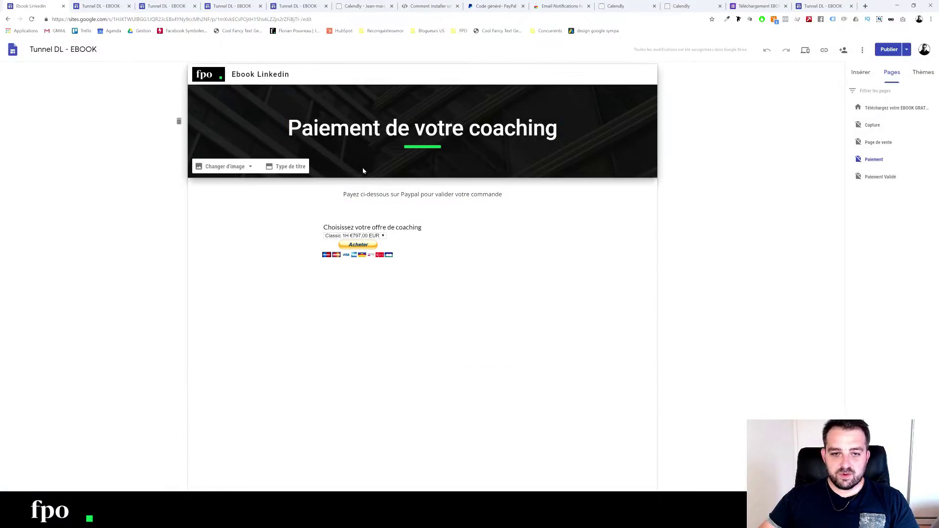
click(861, 72)
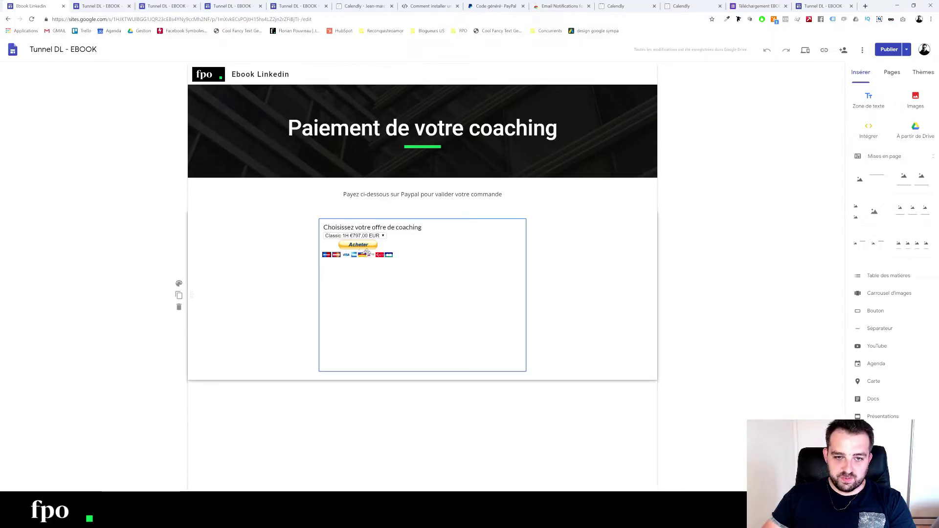
click(892, 72)
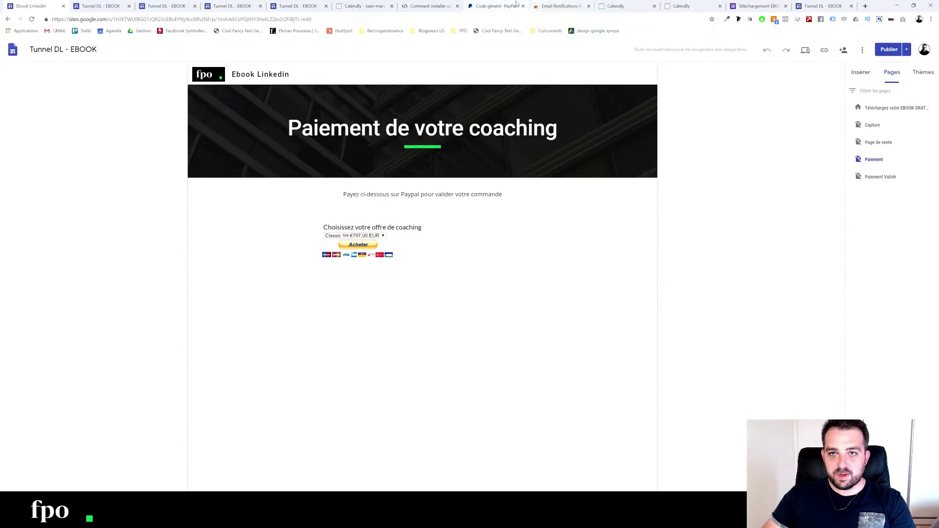
Close the PayPal installation article, try returning to the PayPal button's settings, and close the PayPal and Email Notifications pages
click(439, 6)
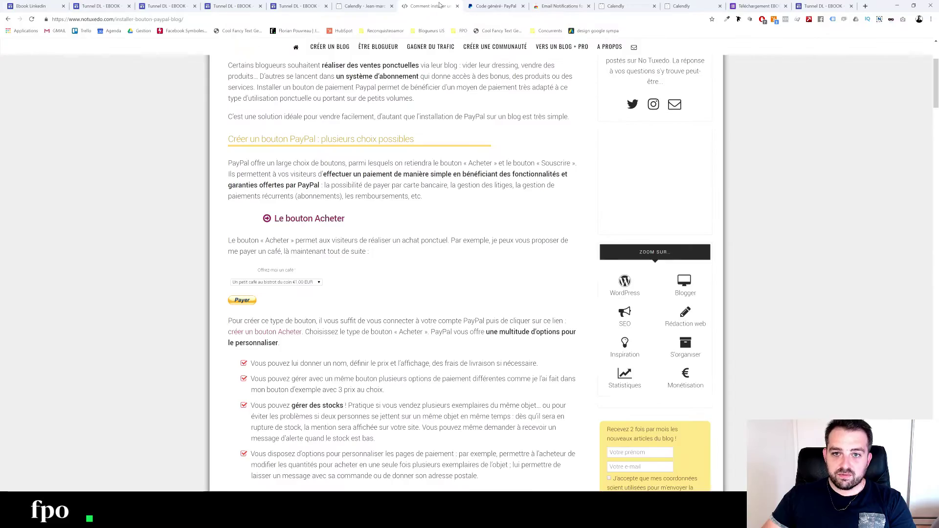
click(457, 7)
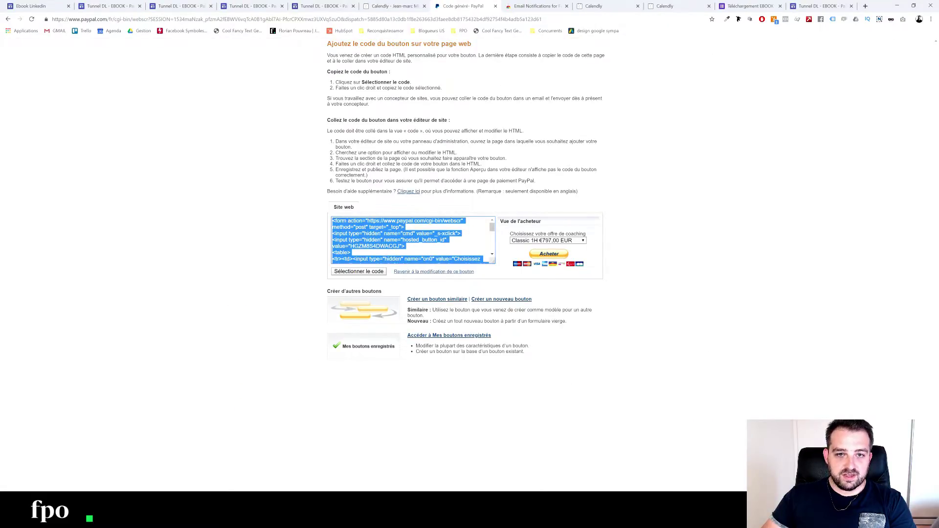
click(458, 272)
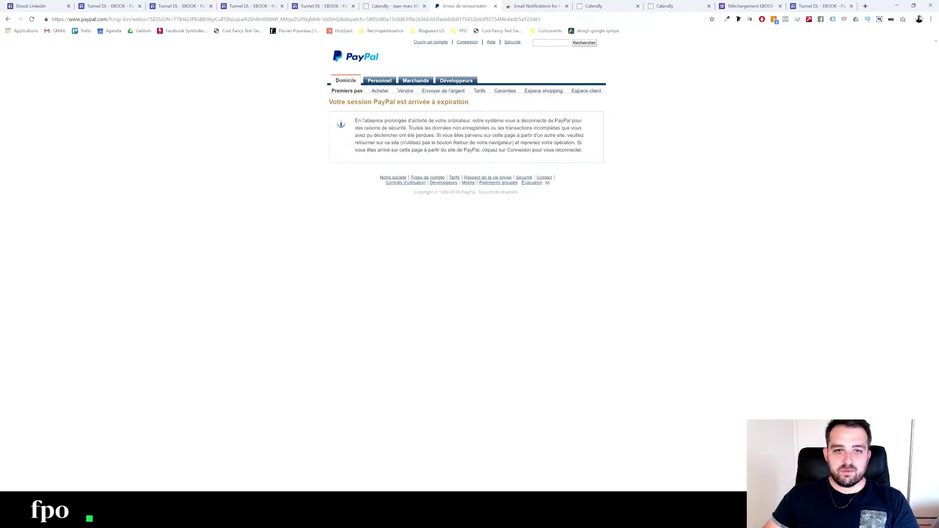
mouse_move(547, 183)
mouse_down()
mouse_move(355, 123)
mouse_move(547, 183)
mouse_up()
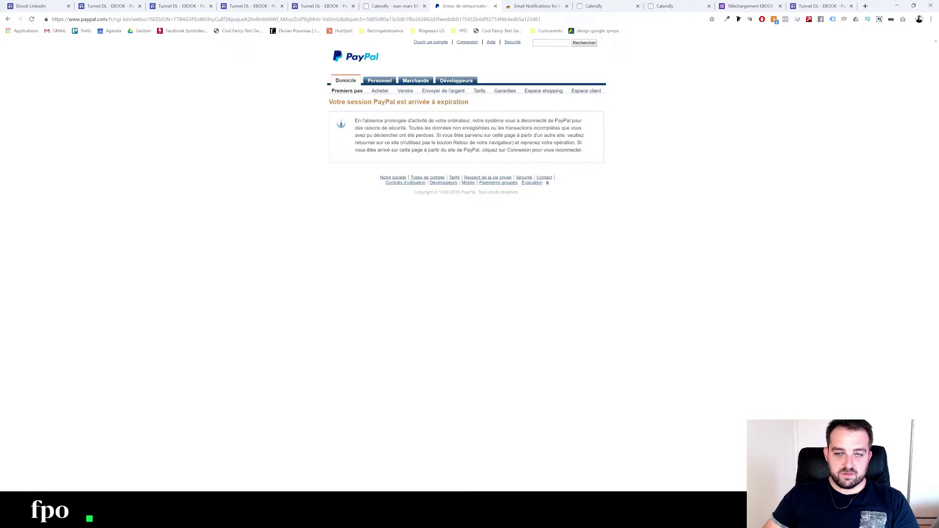
click(495, 6)
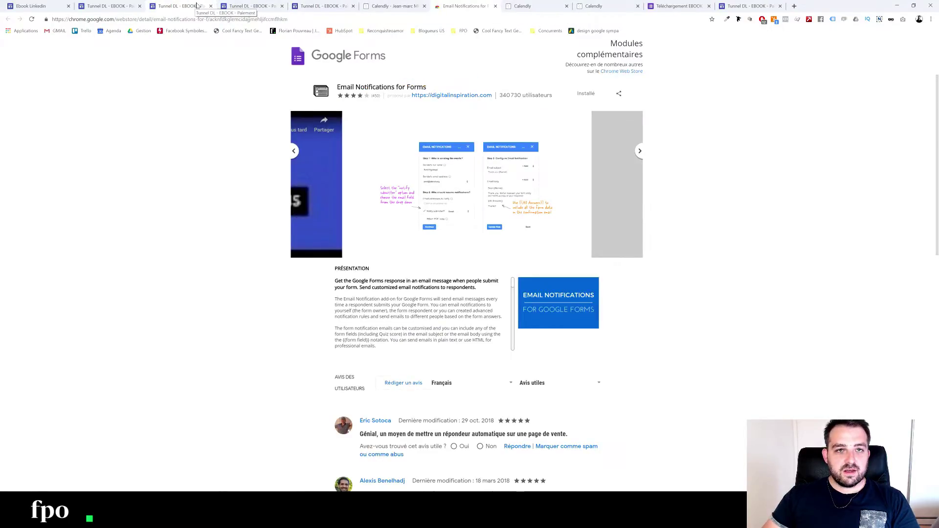
click(494, 6)
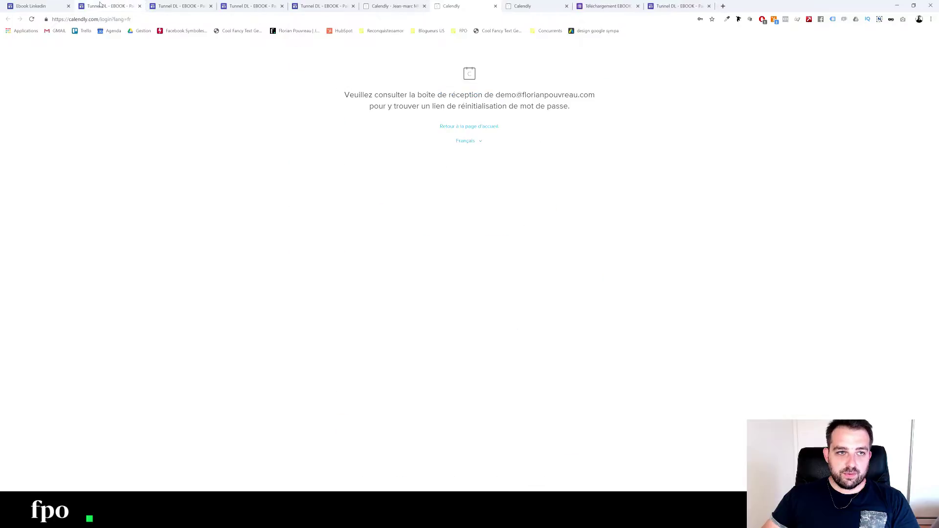
Review the published sales and payment pages, close the payment page with the Checkout button, and return to the site editor
click(108, 6)
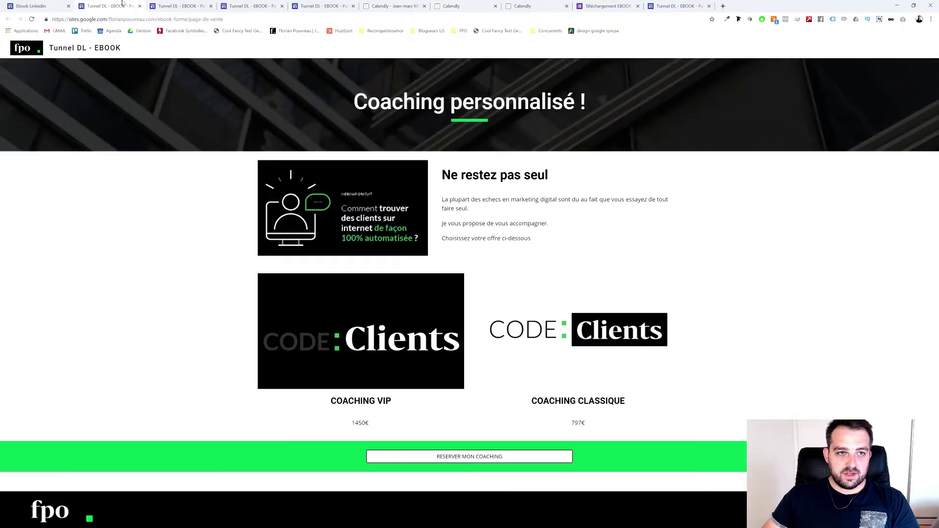
click(161, 4)
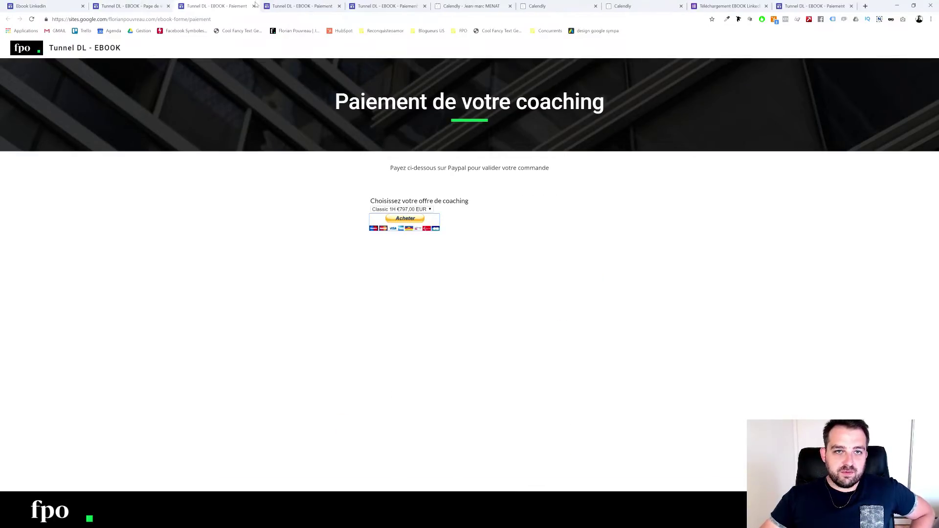
click(293, 5)
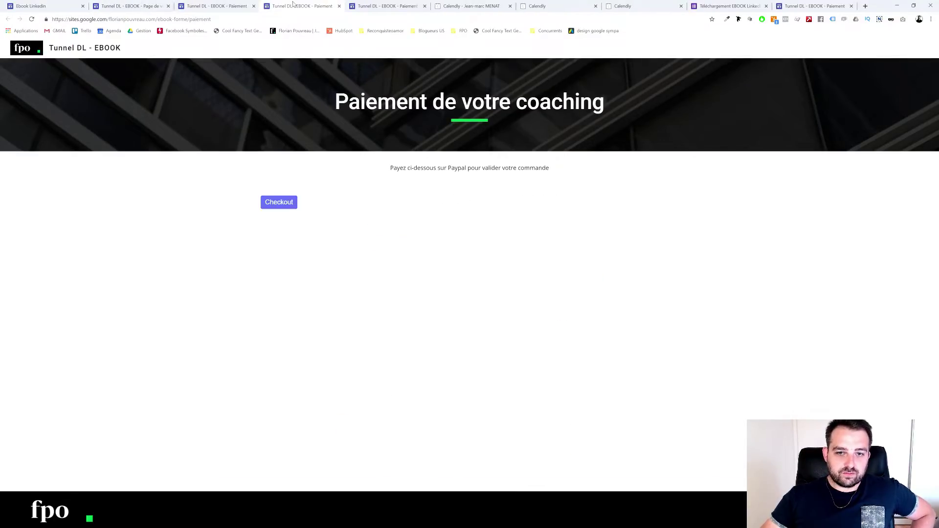
click(338, 6)
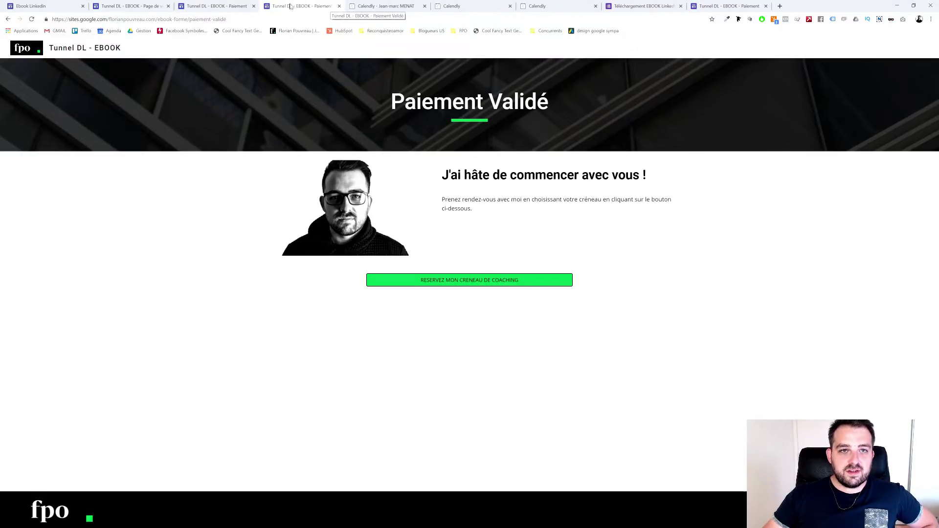
click(59, 6)
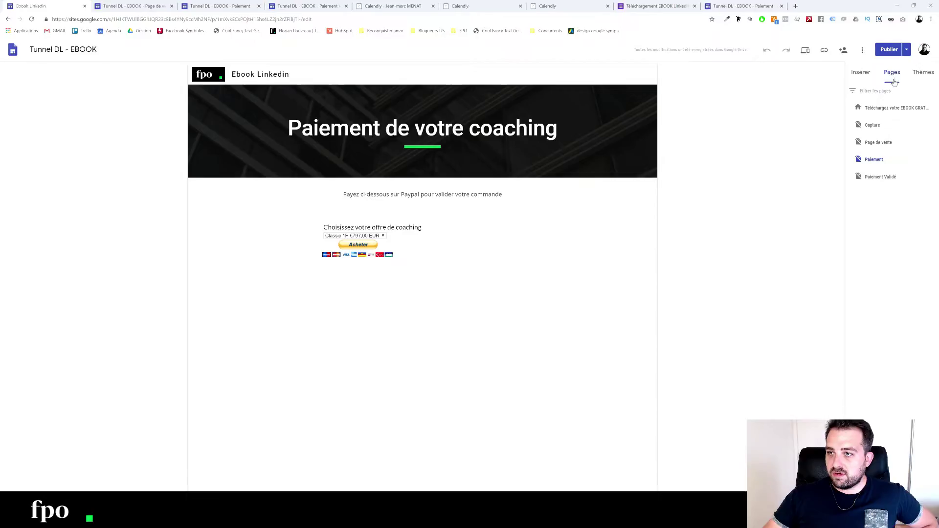
Open the Paiement Validé page for editing, then switch to Calendly and copy the address of the account's main scheduling link
click(877, 180)
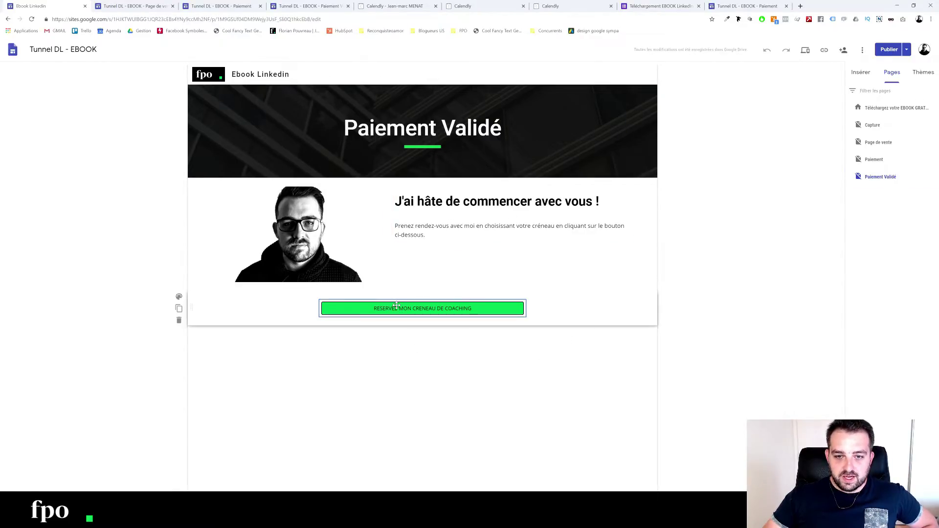
click(563, 3)
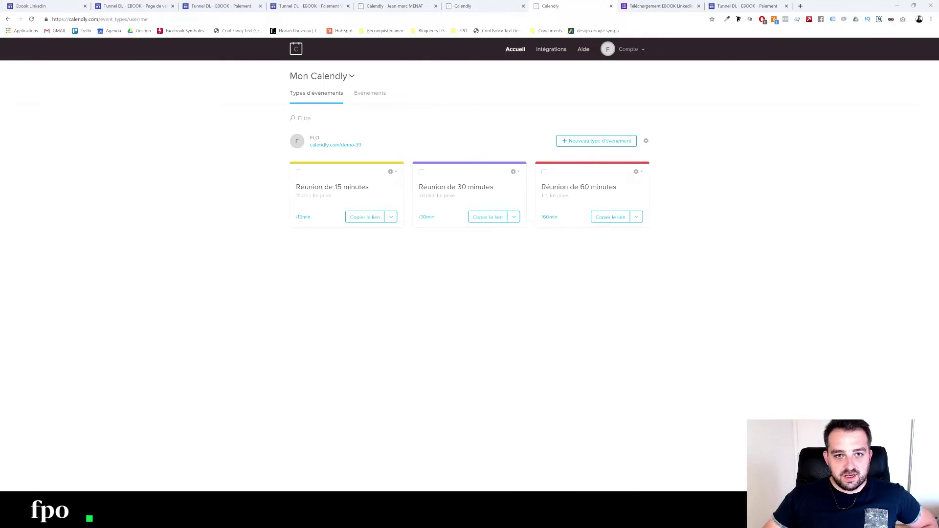
mouse_move(379, 147)
mouse_down()
mouse_move(310, 143)
mouse_move(381, 145)
mouse_up()
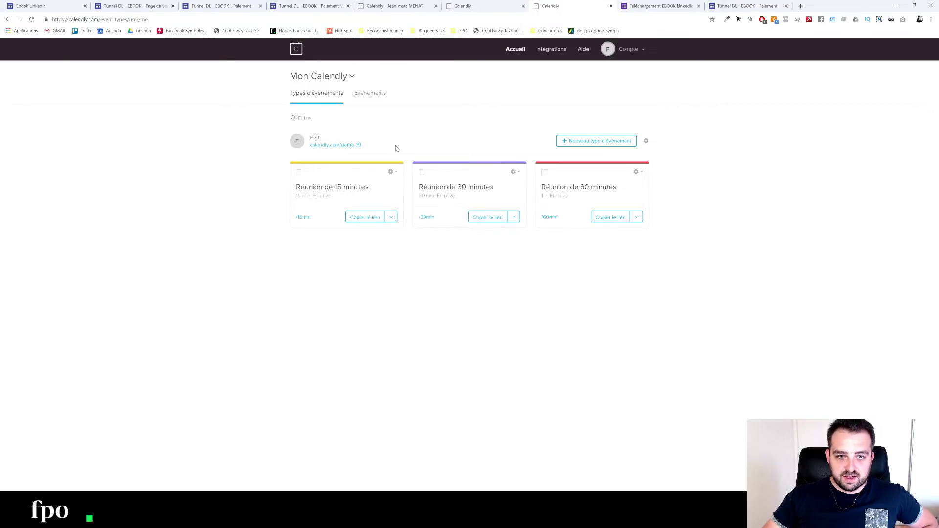
right_click(355, 146)
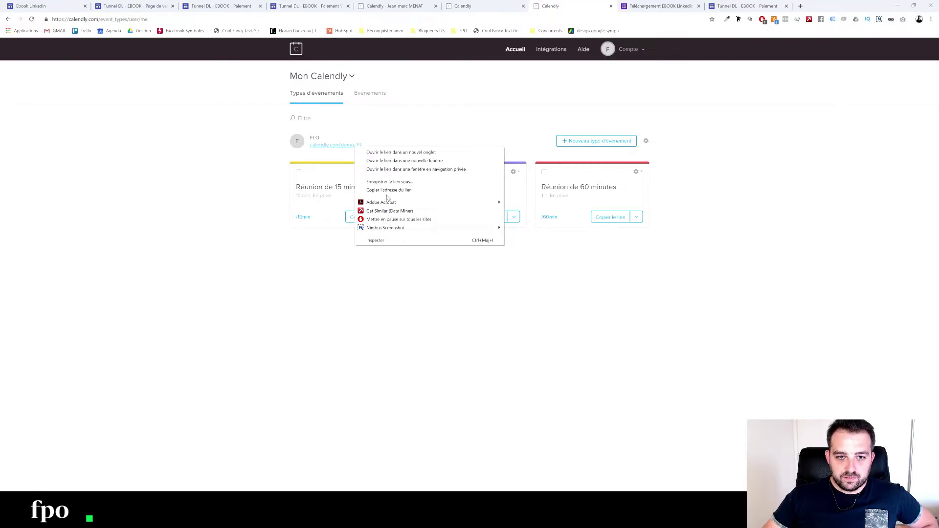
click(386, 192)
click(30, 6)
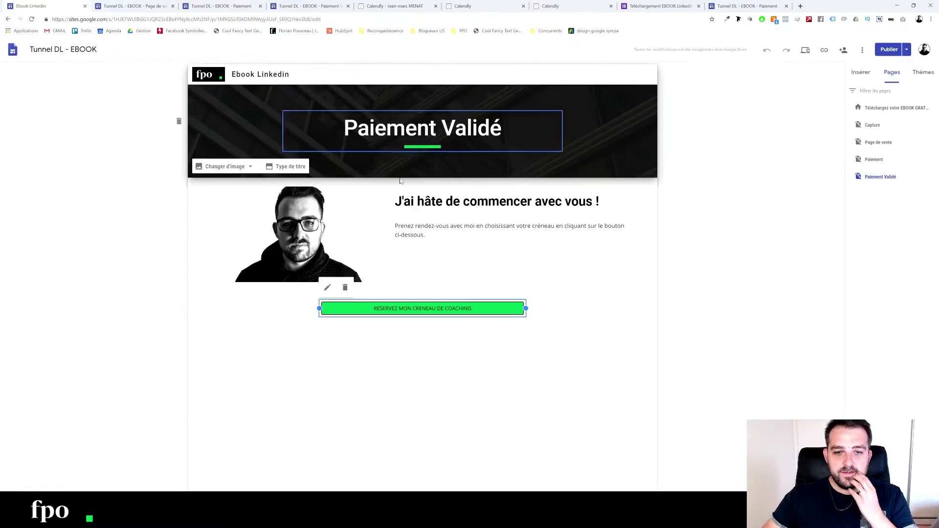
click(327, 288)
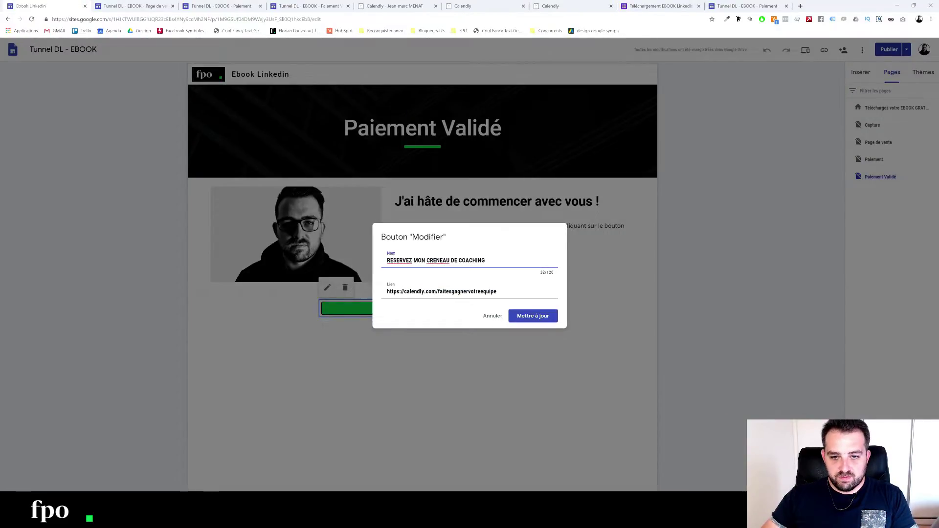
key(Tab)
text(https://calendly.com/demo-39)
click(511, 317)
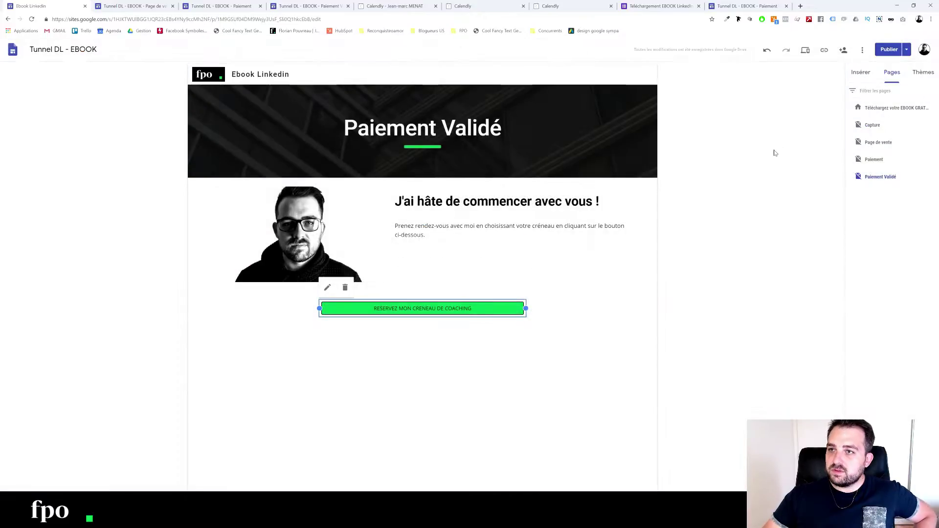
Publish the site and open the published version of the Paiement Validé page
click(895, 53)
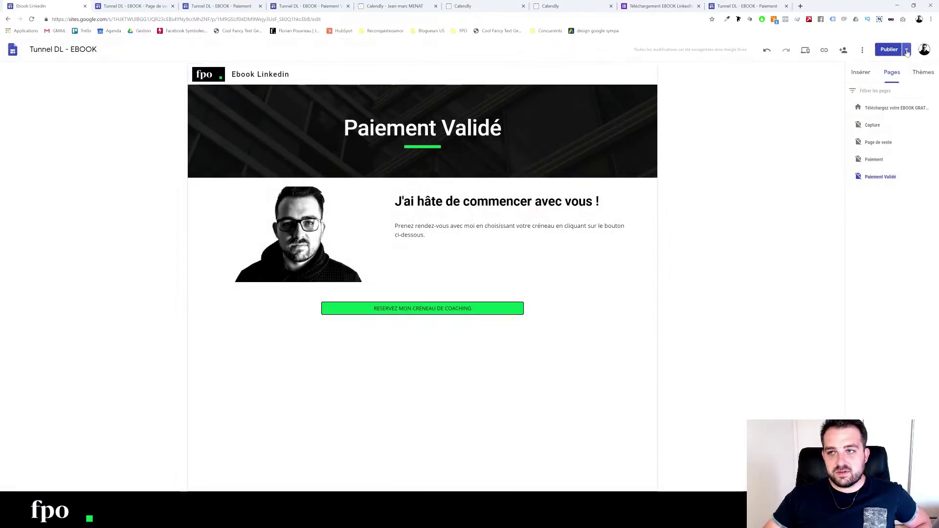
click(907, 50)
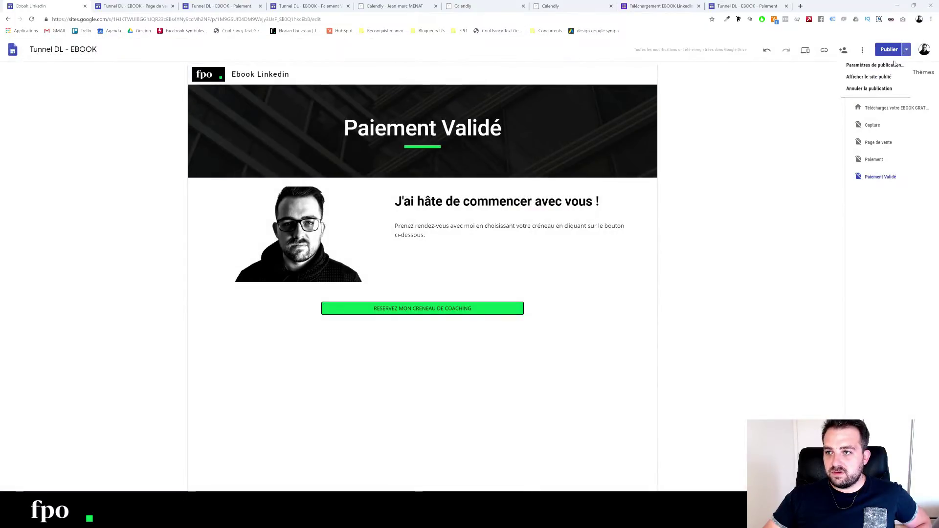
click(872, 74)
click(907, 50)
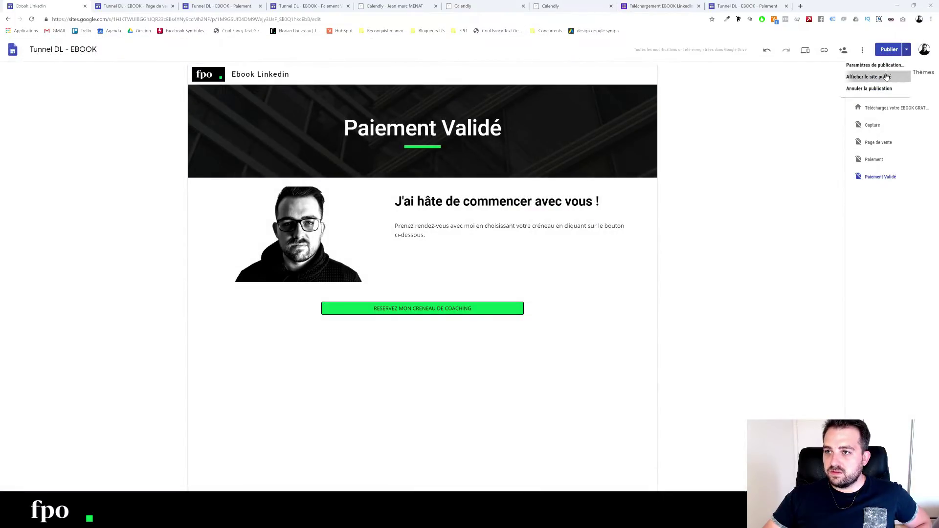
click(865, 78)
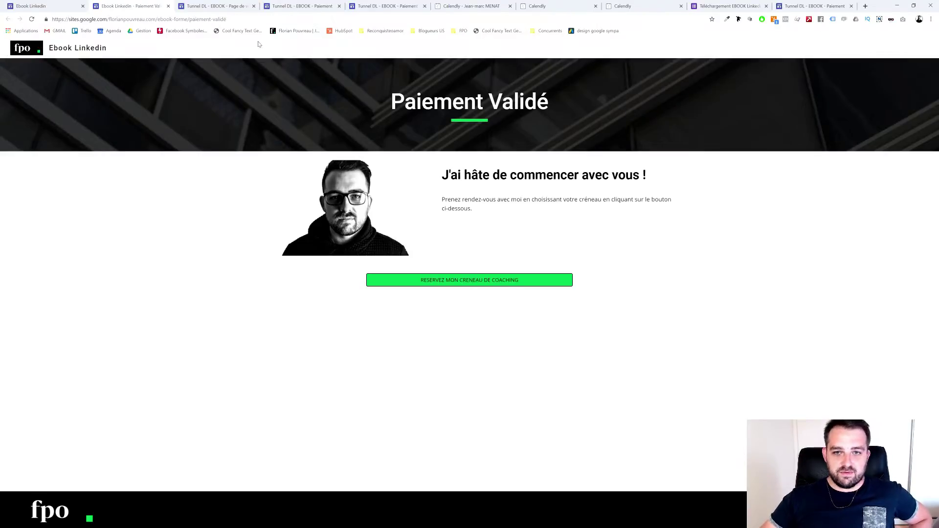
Test the coaching booking button by choosing the 15-minute meeting on 31 July at 09:30, then close the booking page and return to the site editor
click(491, 279)
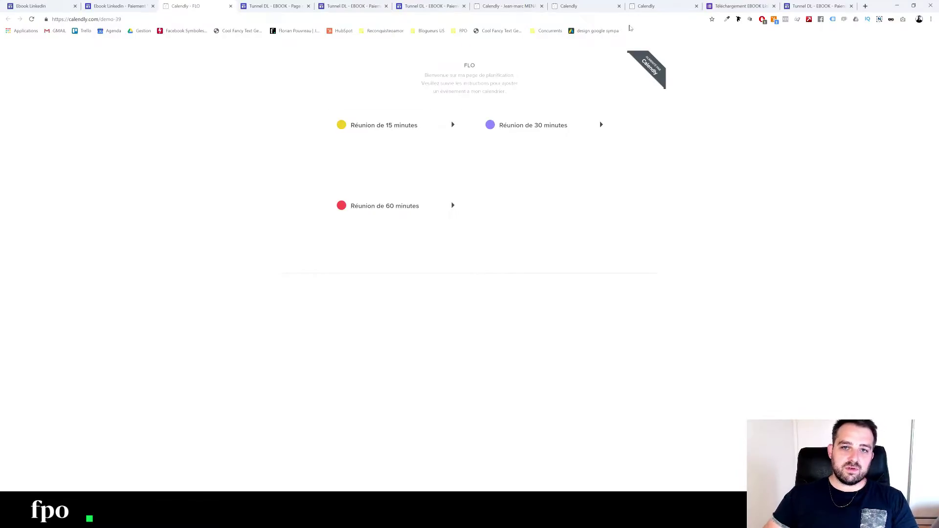
drag(479, 72, 516, 87)
click(537, 89)
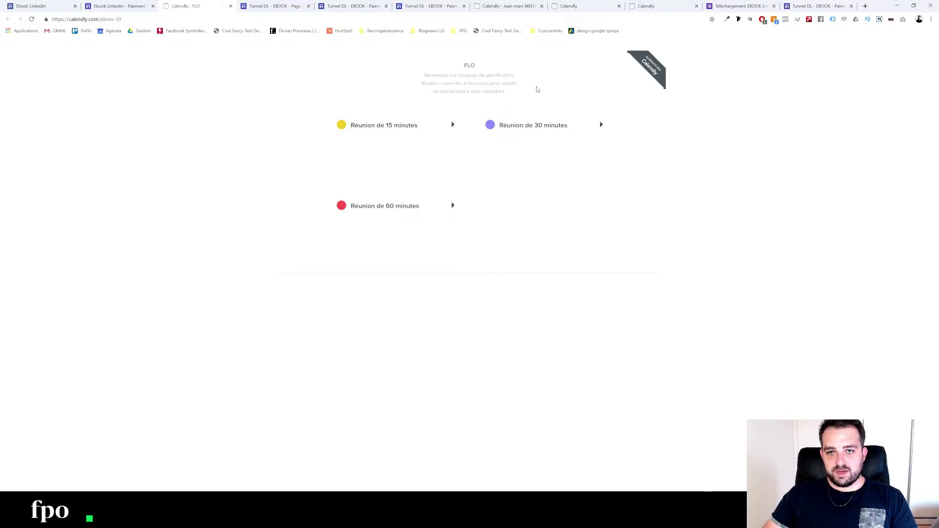
click(386, 117)
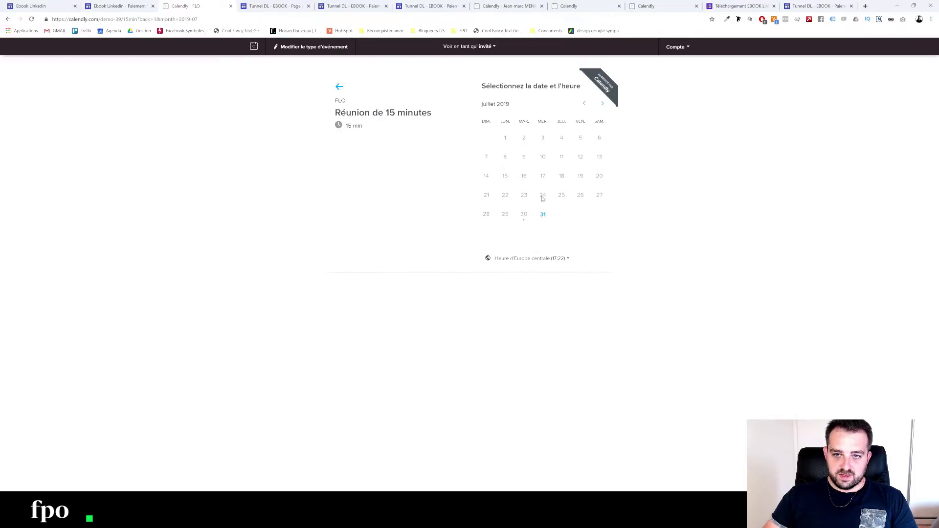
click(543, 216)
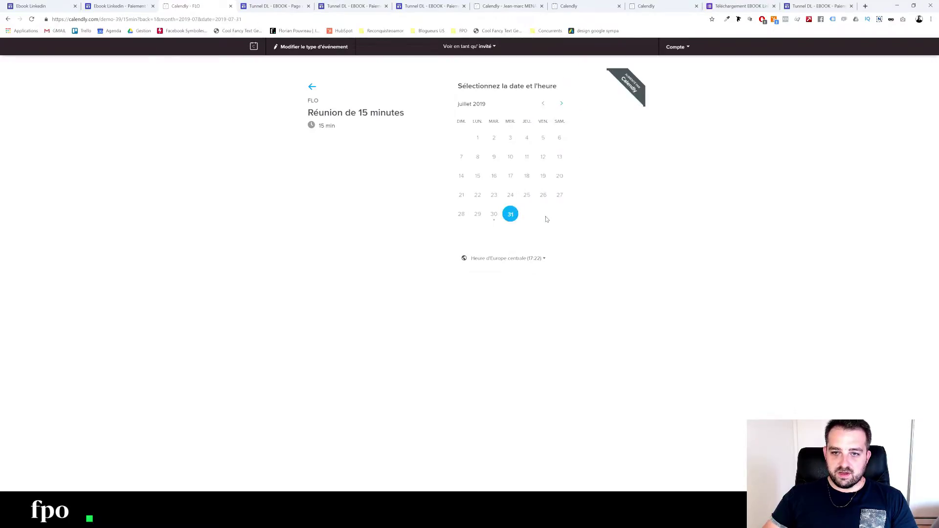
click(628, 174)
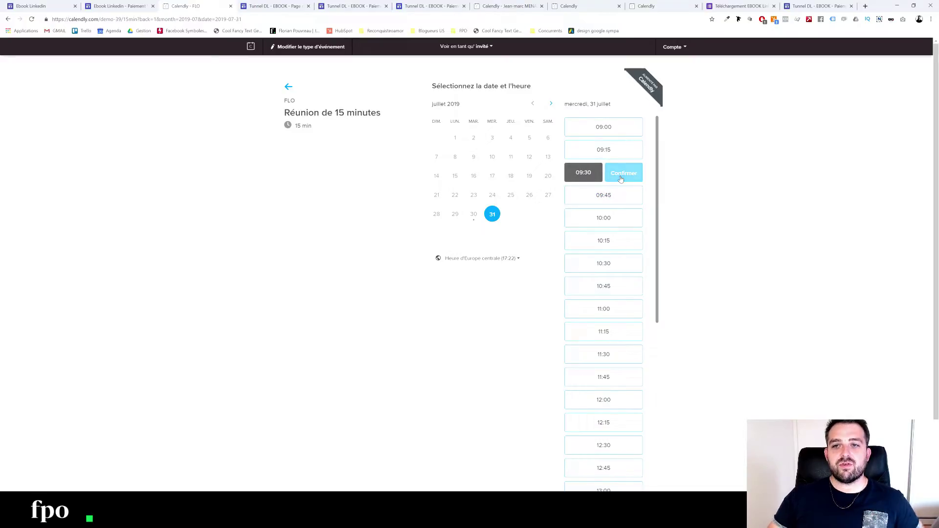
click(622, 177)
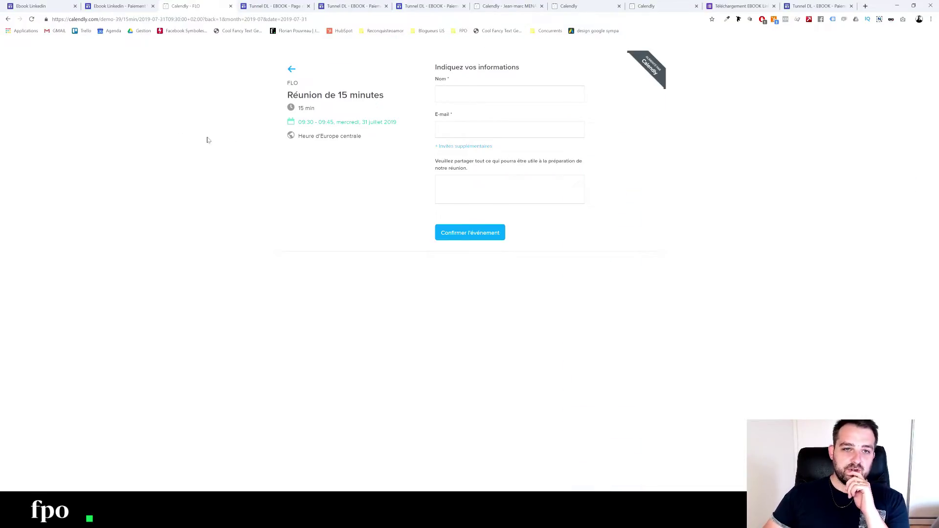
click(231, 6)
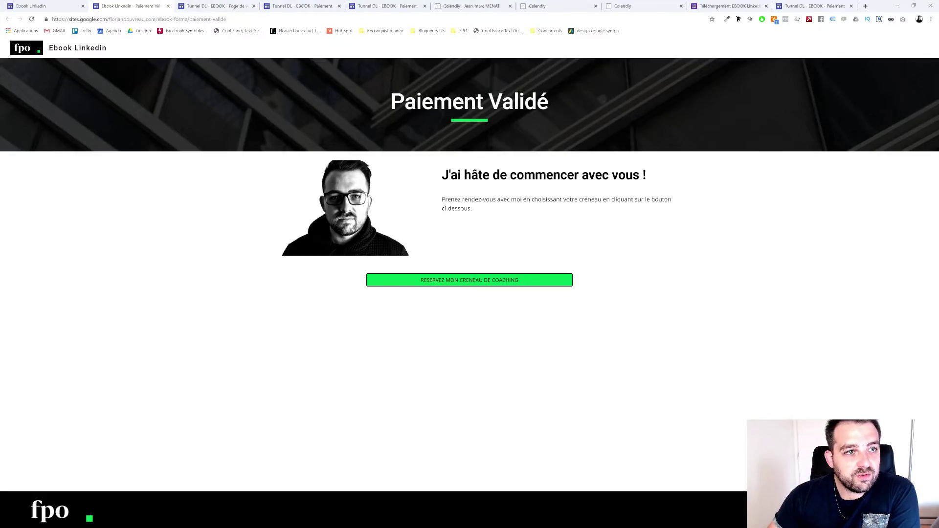
click(51, 5)
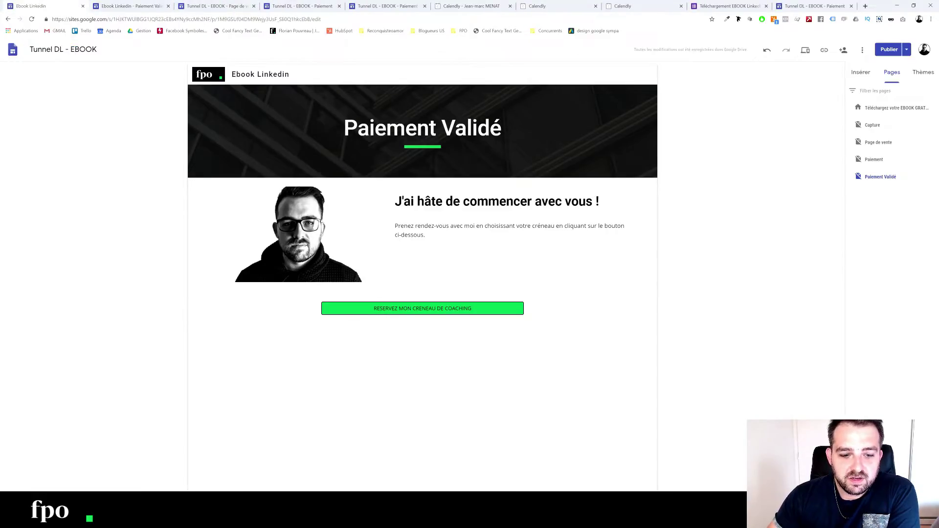
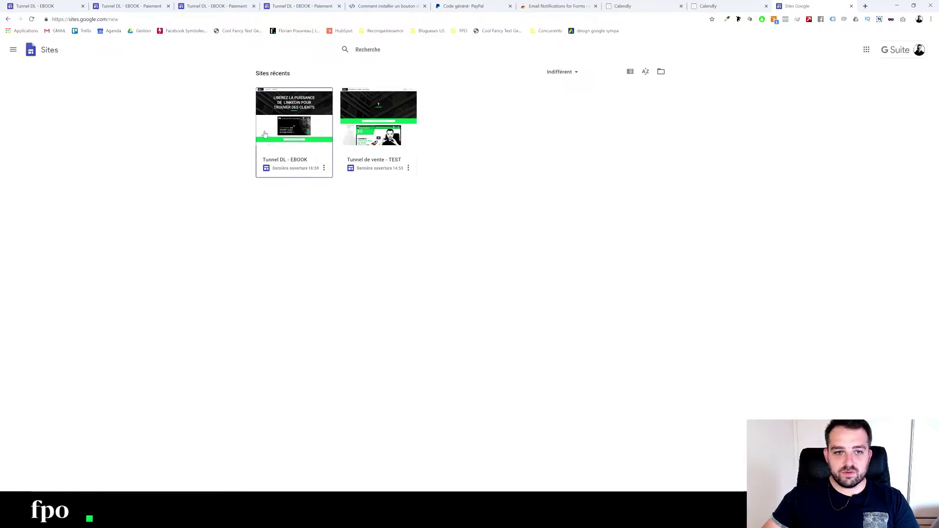
Open the "Guide LinkedIn - Libérez la puissance de la publicité LinkedIn" presentation in Google Slides, review its file options including download formats, and close it
click(851, 6)
click(799, 6)
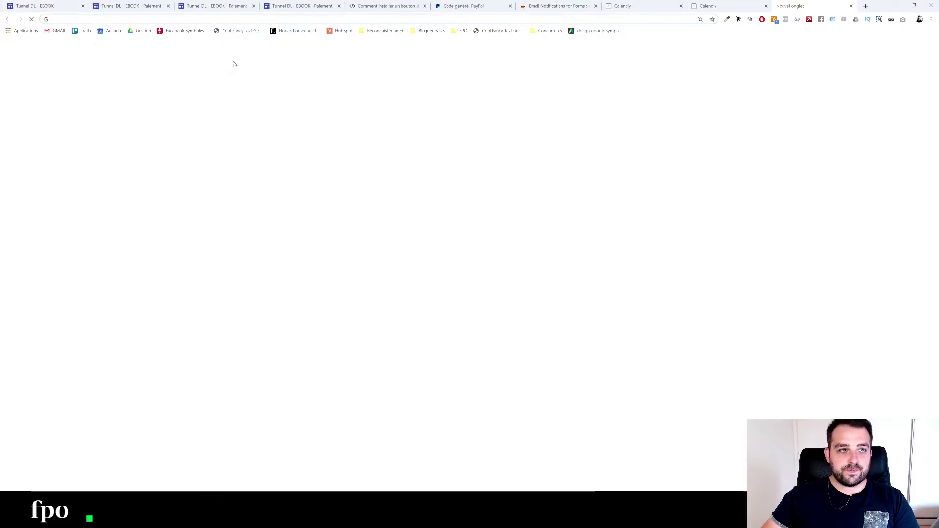
click(21, 32)
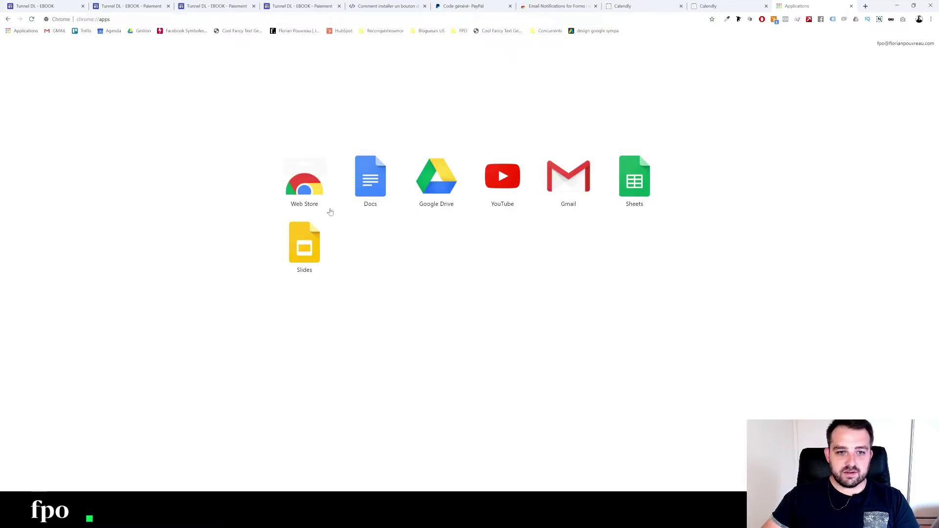
click(307, 257)
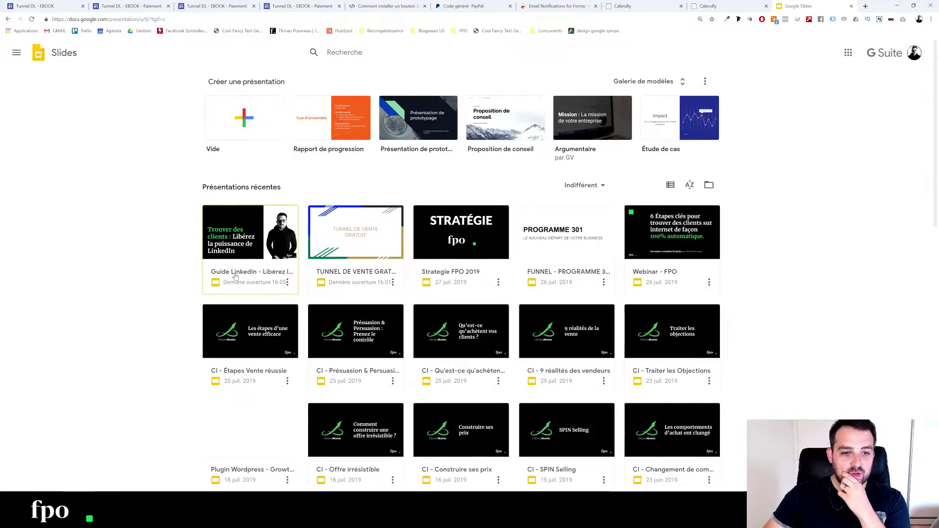
click(234, 276)
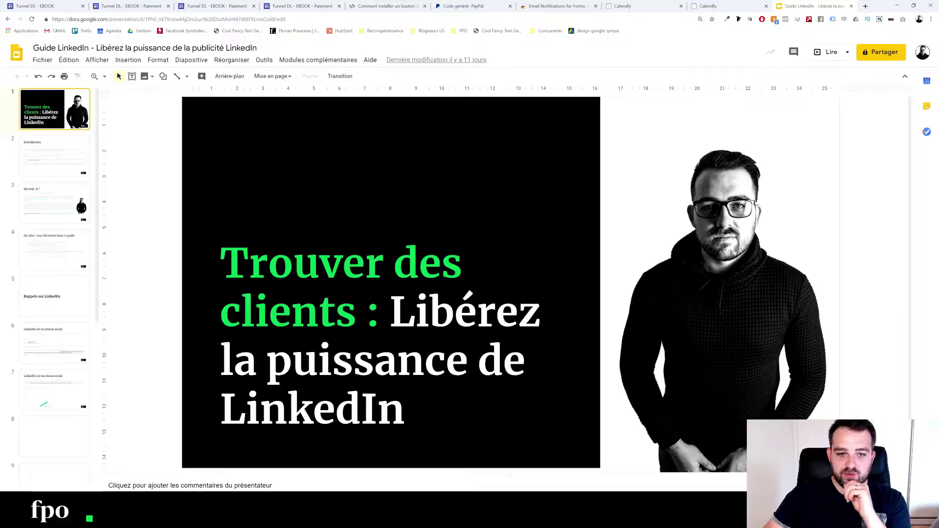
click(48, 60)
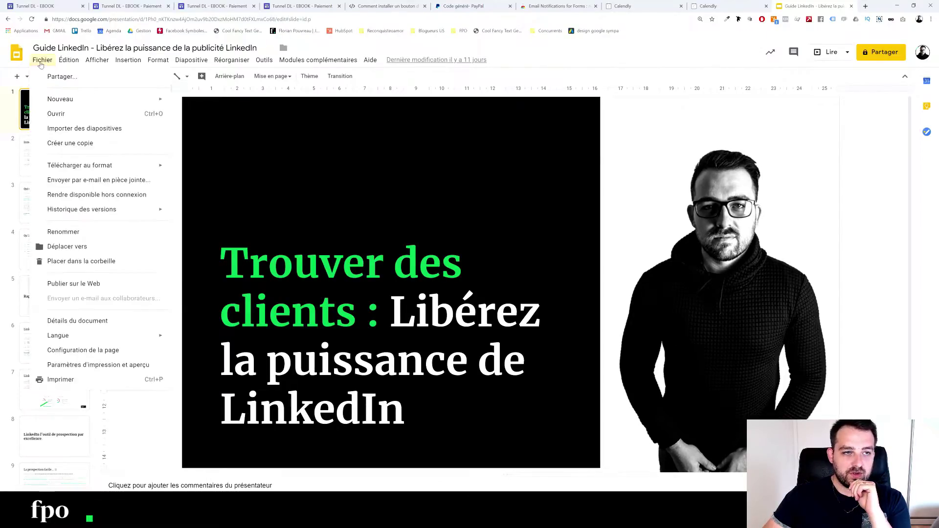
mouse_move(103, 169)
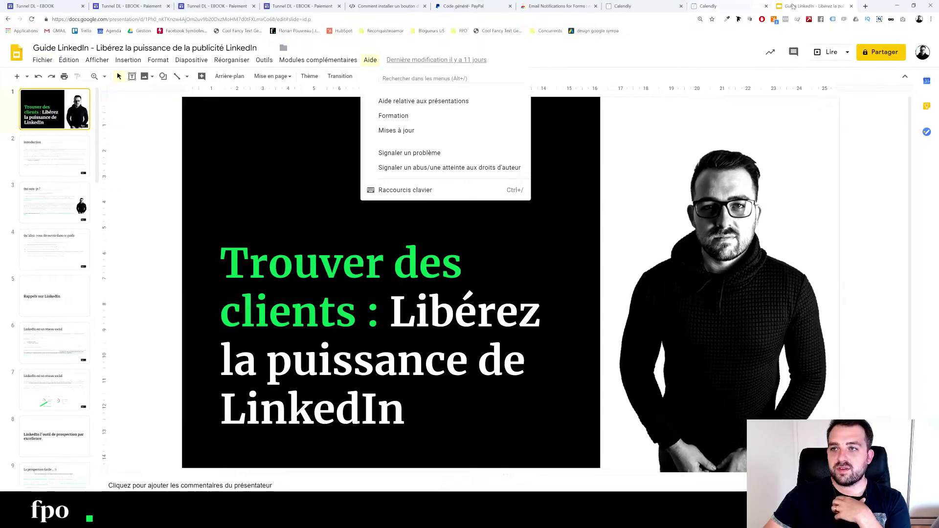
click(851, 7)
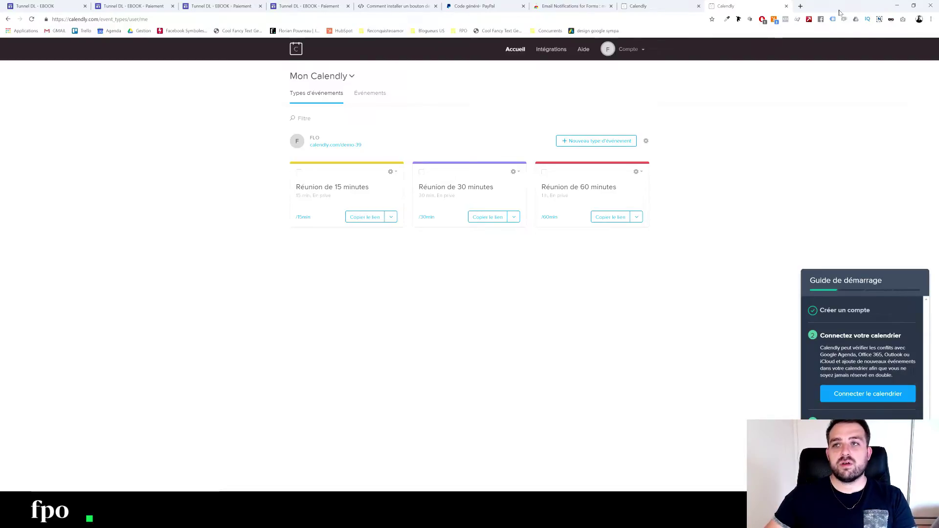
Switch to Google Drive, search for "linked" and open the PDF "Guide LinkedIn - Libérez la puissance de la publicité LinkedIn.pdf"
click(800, 6)
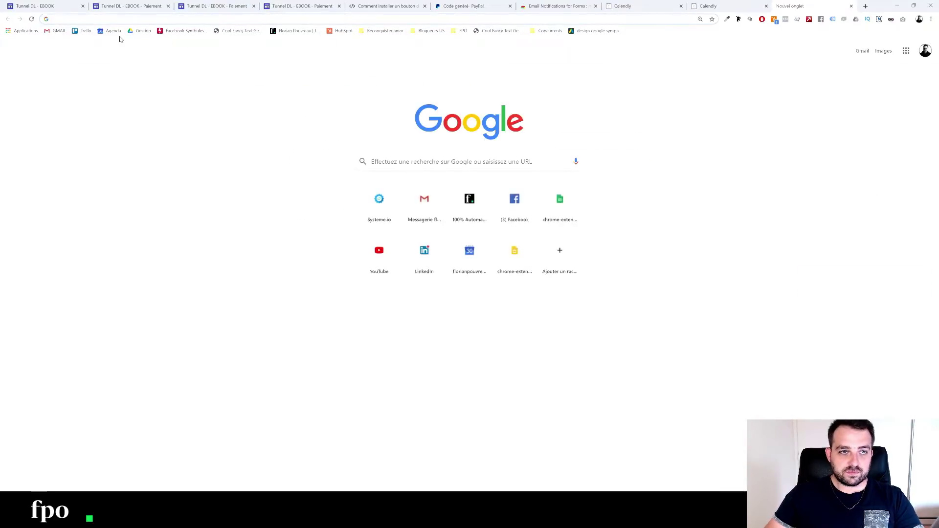
click(131, 32)
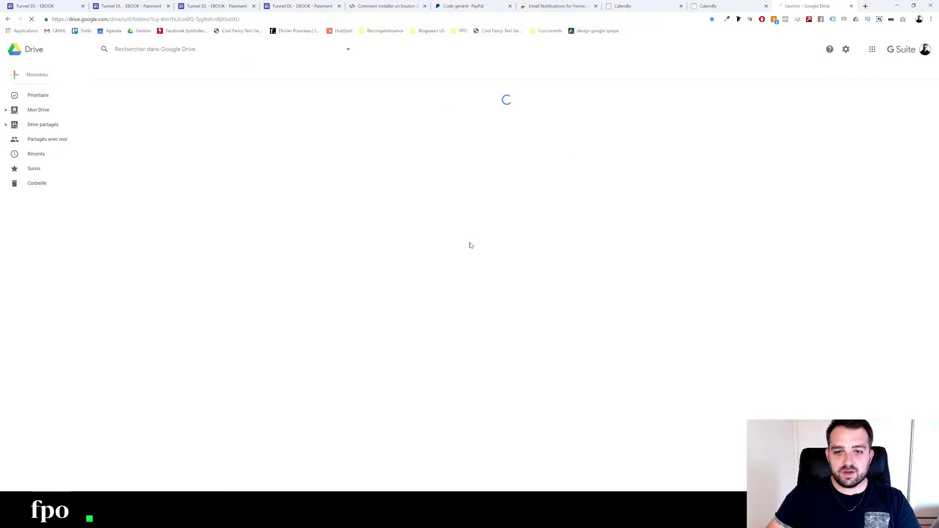
text(linkedi)
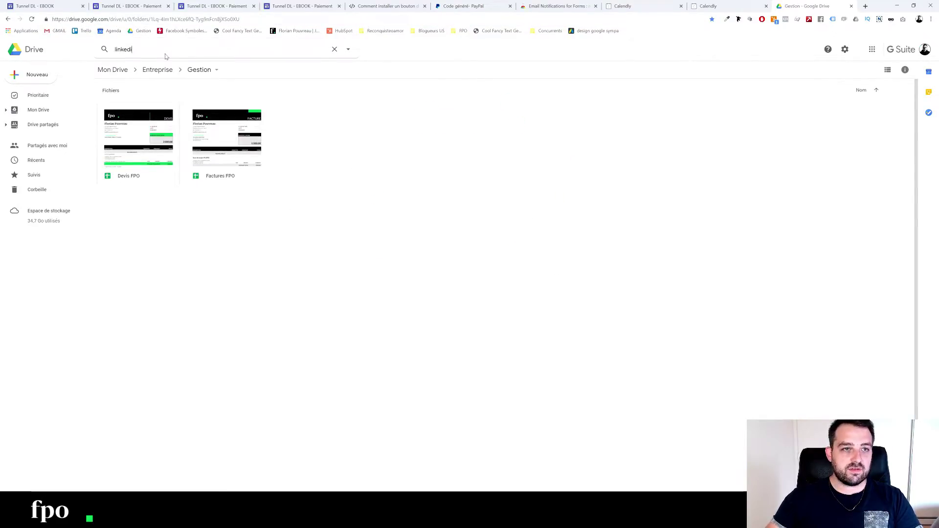
key(BackSpace)
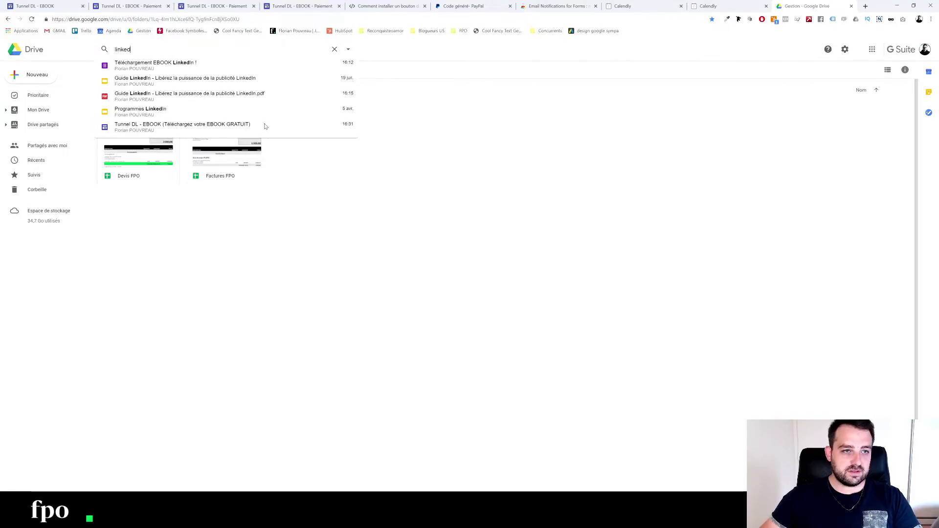
click(179, 98)
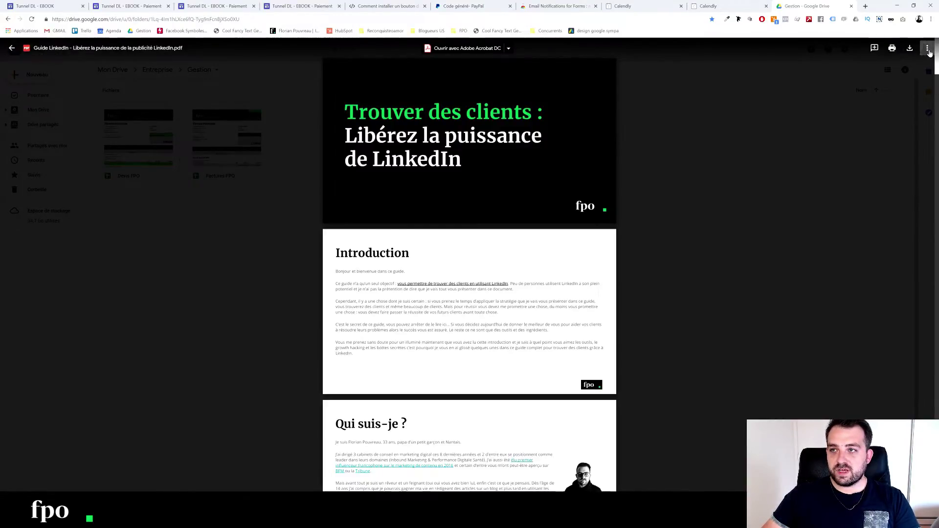
Open the PDF's sharing settings and save link sharing as "Activé : toutes les personnes disposant du lien"
click(926, 48)
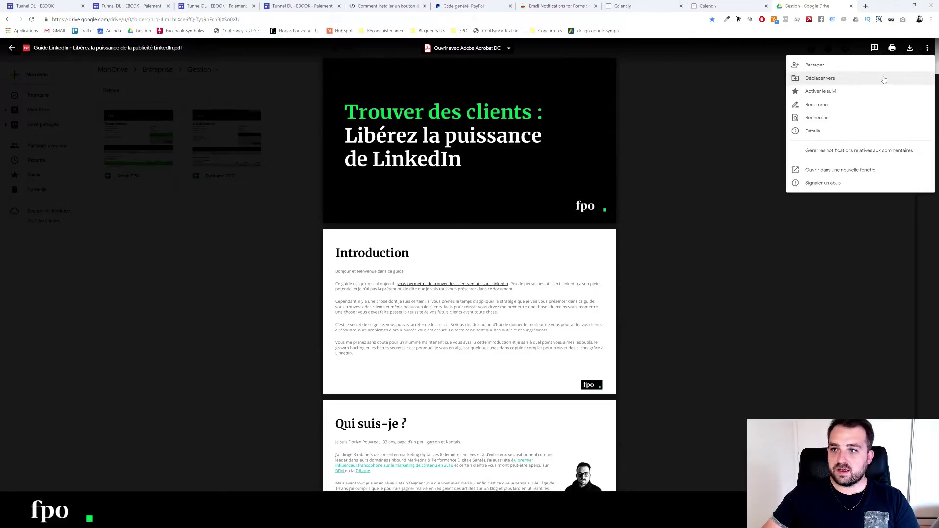
click(822, 65)
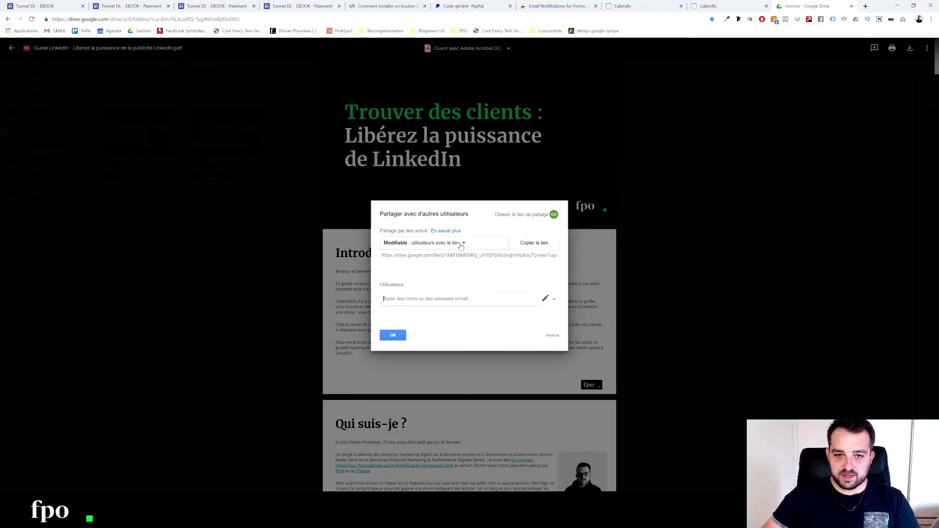
click(411, 245)
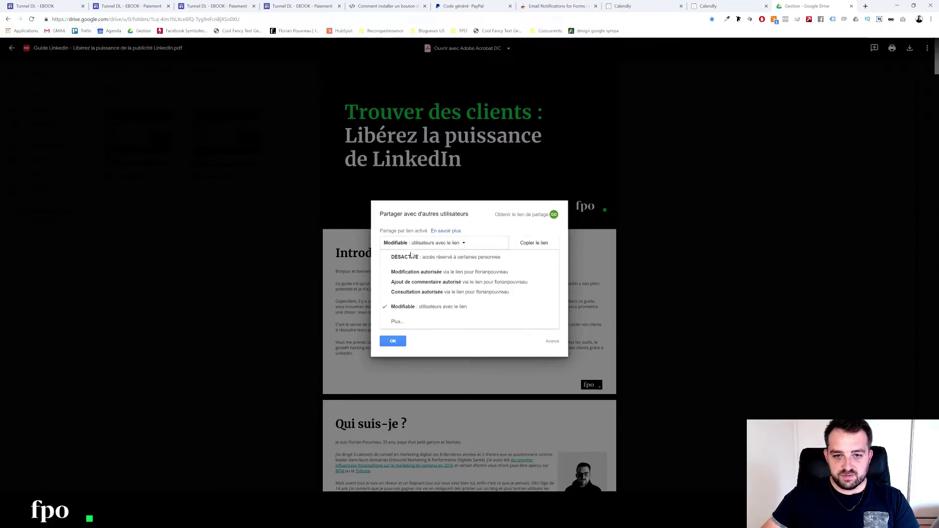
click(397, 321)
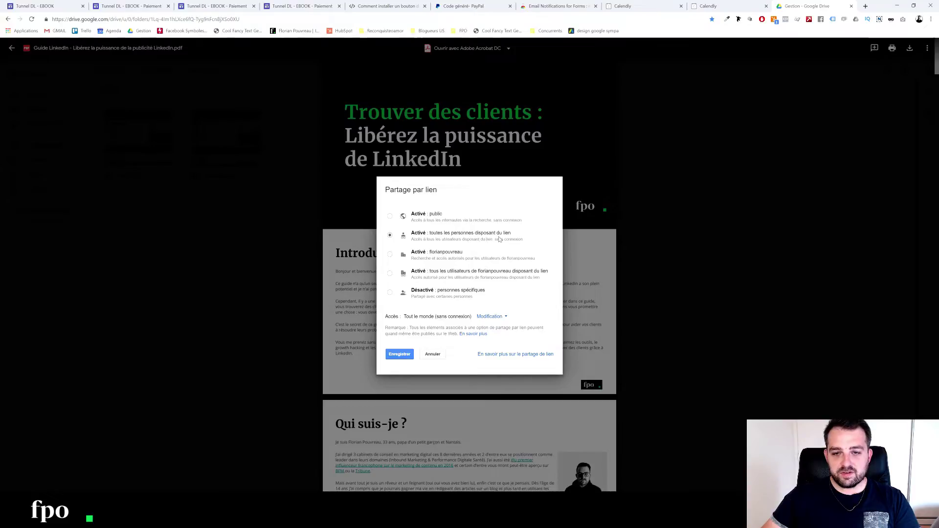
click(413, 353)
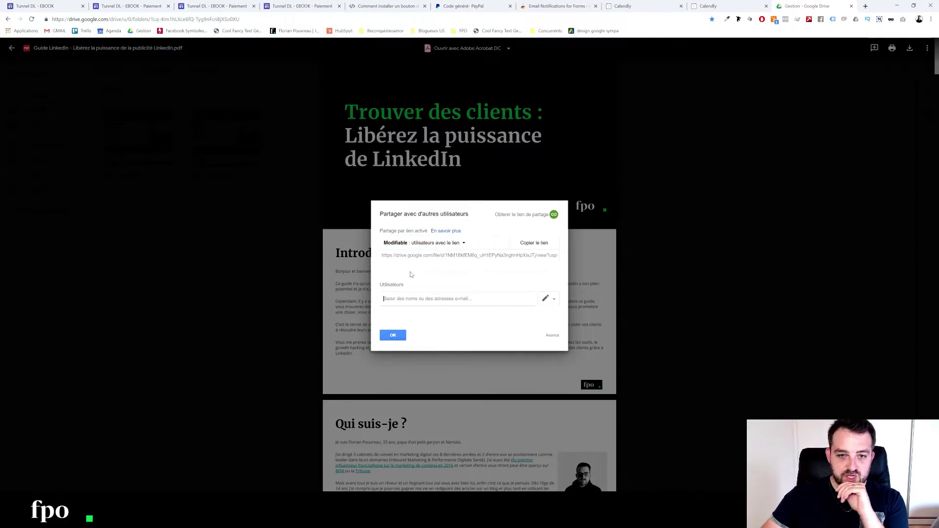
Copy the ebook PDF's sharing link and close the sharing dialog
click(457, 256)
key(ctrl+c)
right_click(458, 256)
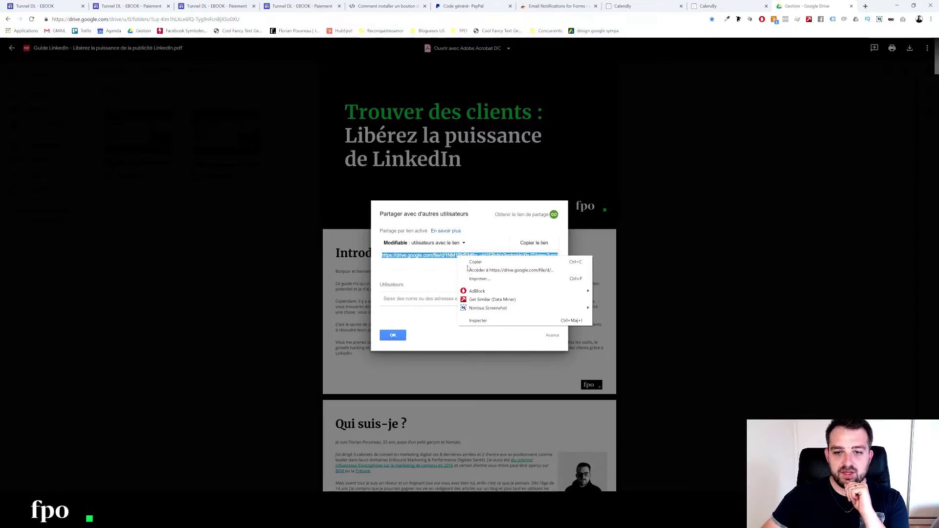
click(475, 263)
click(392, 335)
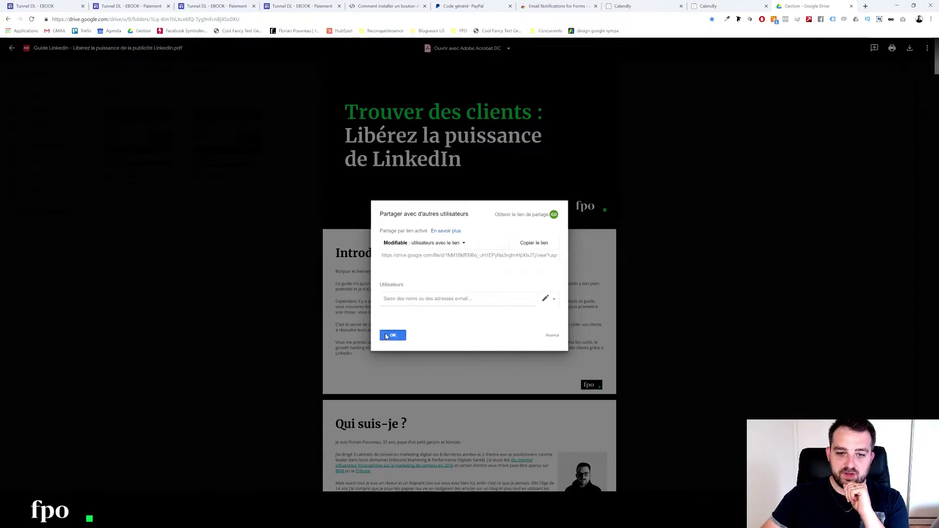
Load the copied sharing link in the browser to check the ebook PDF, skim its pages and close it
click(635, 19)
key(ctrl+v)
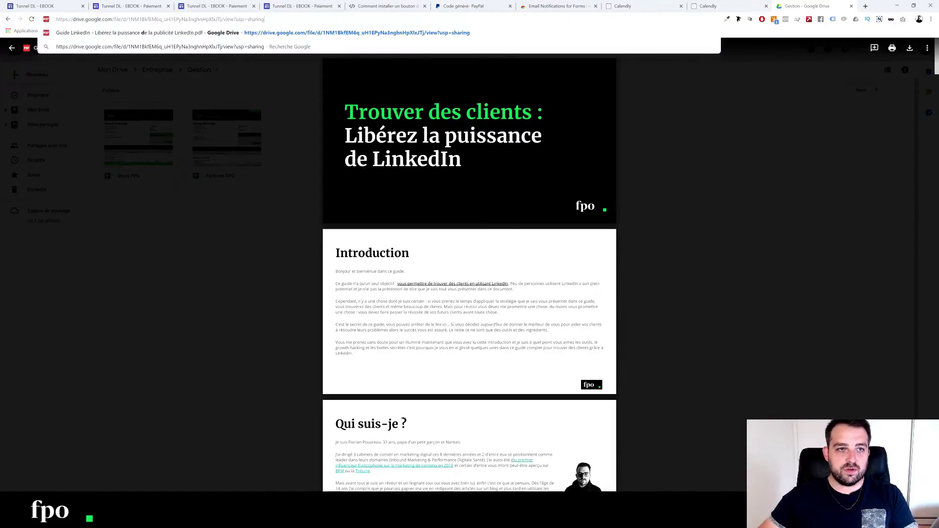
key(Return)
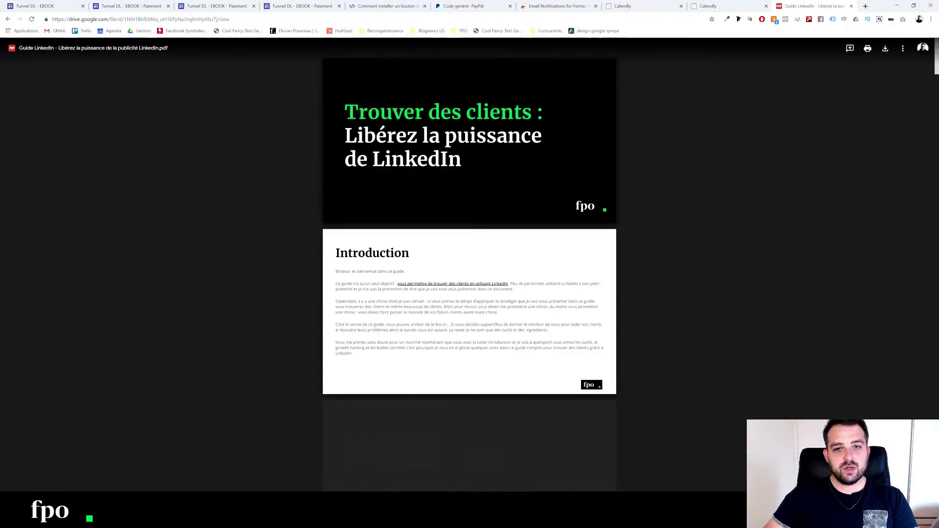
scroll(388, 294, down, 15)
scroll(469, 264, up, 15)
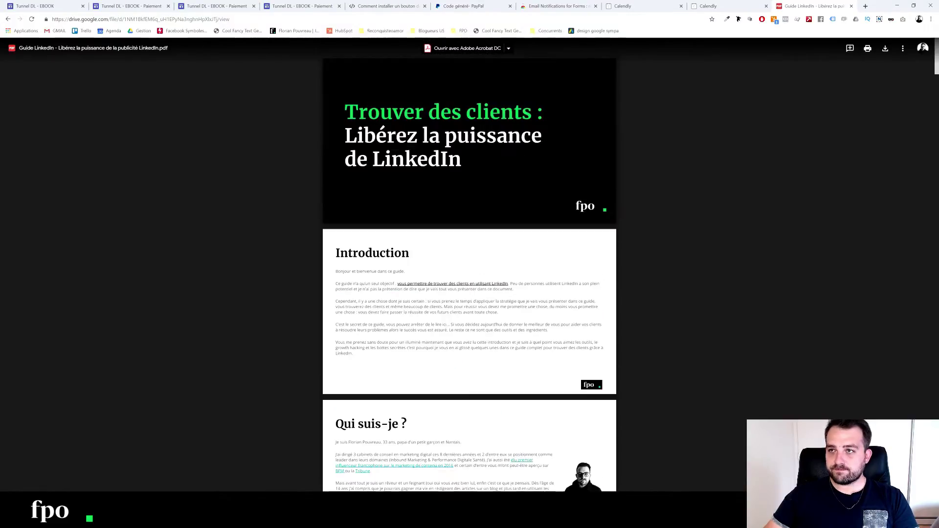
click(851, 5)
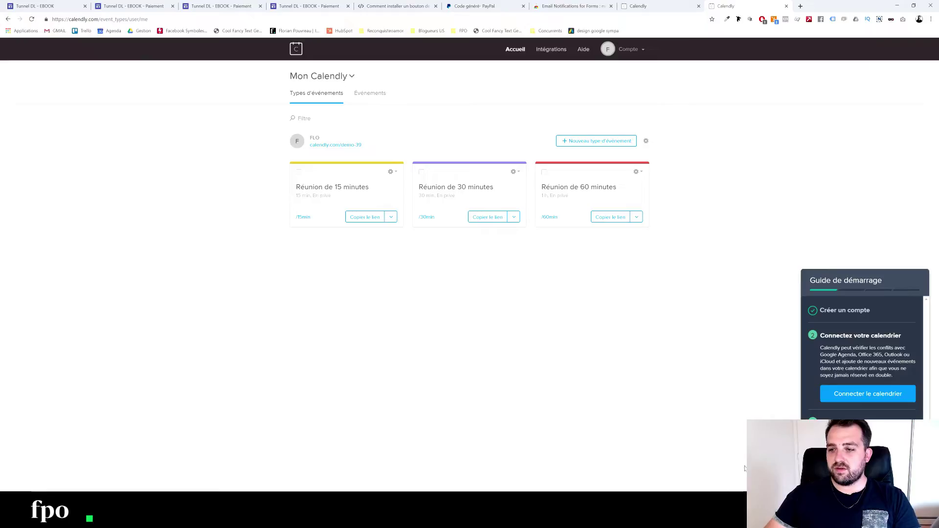
Dismiss the Calendly starter guide, return to the "Tunnel DL - EBOOK" site editor and view the published site
click(619, 355)
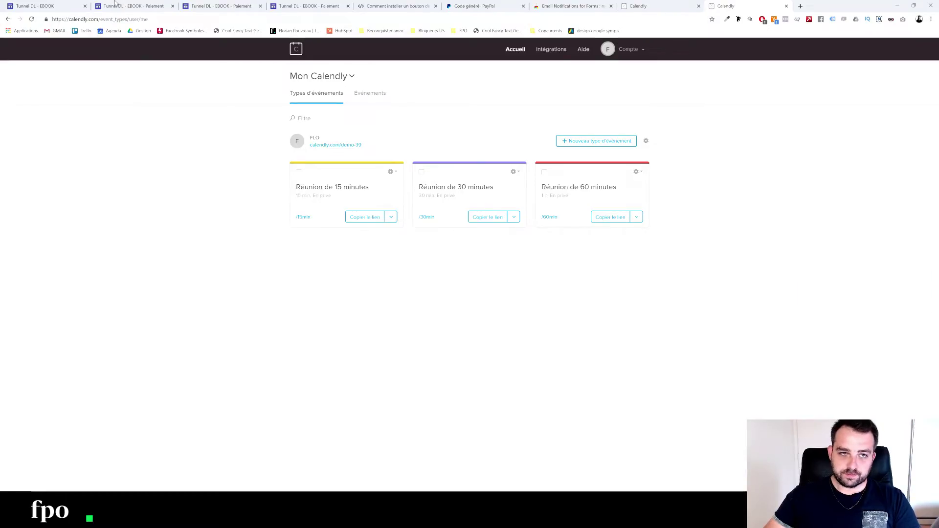
click(69, 3)
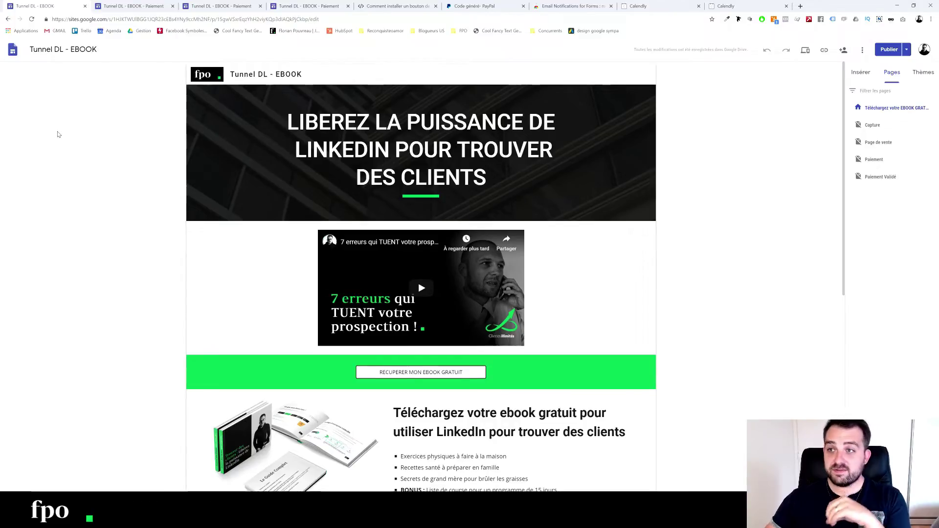
click(859, 79)
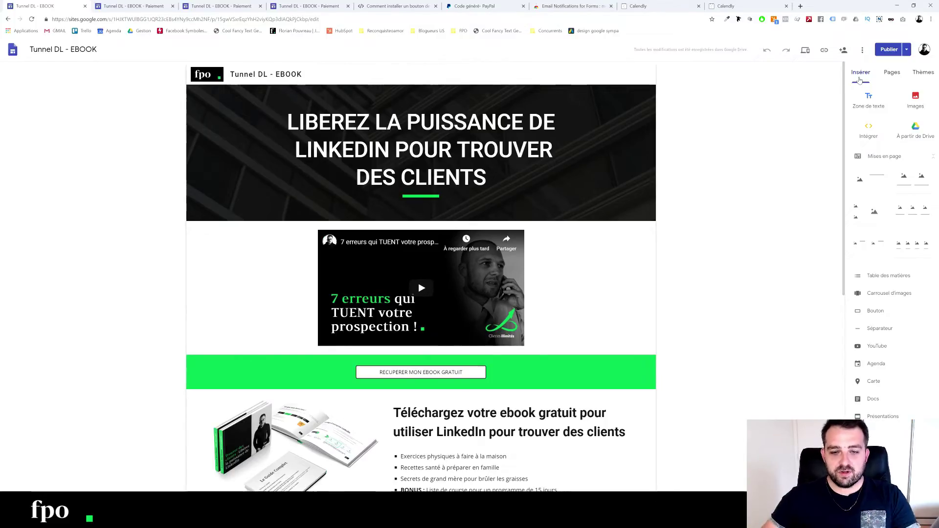
click(906, 49)
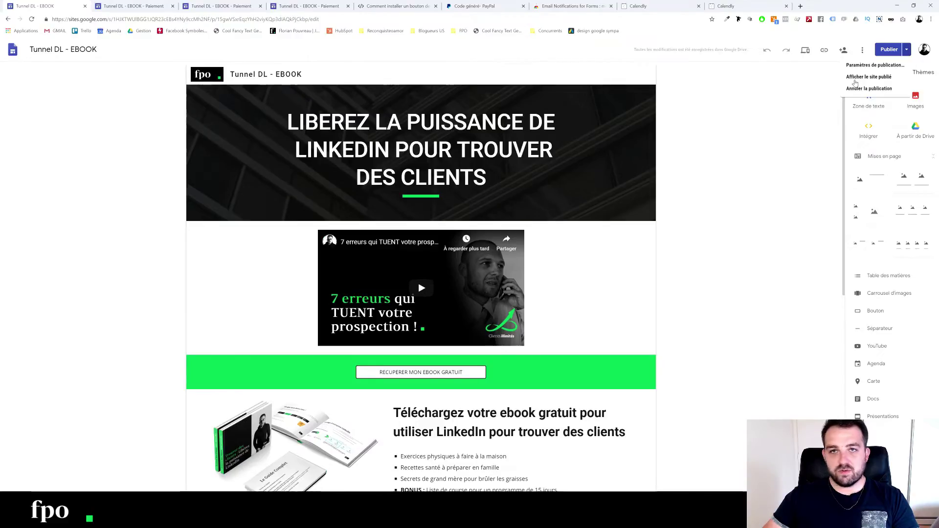
click(853, 78)
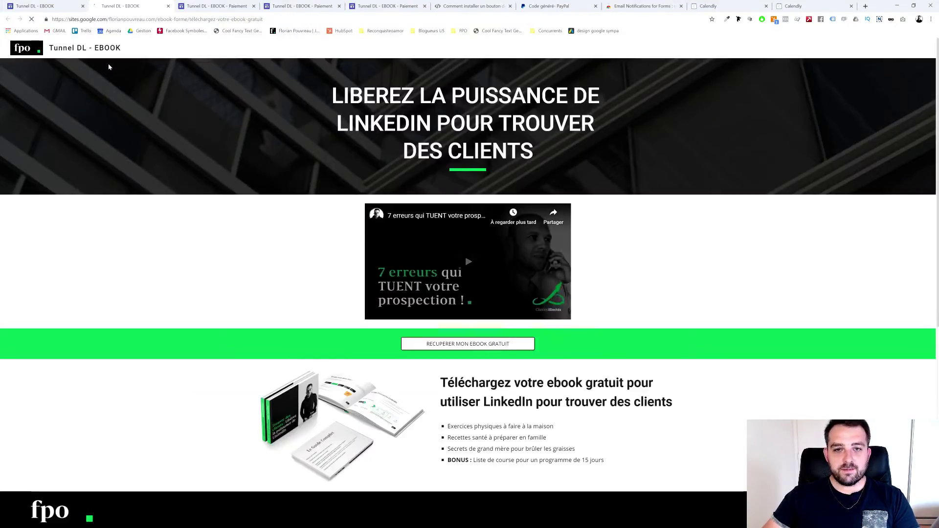
Review the published landing page from its video to the testimonials, and follow "RECUPERER MON EBOOK GRATUIT" to the capture form
scroll(401, 213, down, 3)
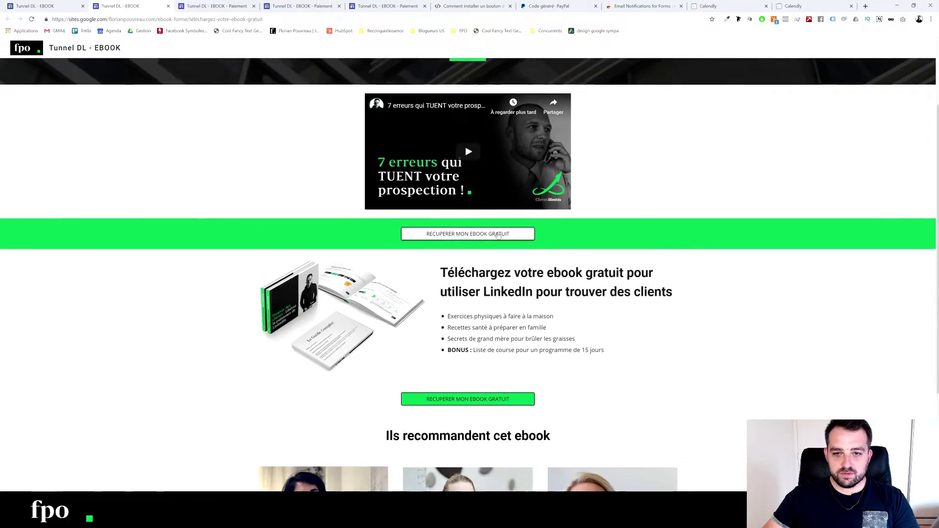
scroll(401, 212, up, 3)
scroll(355, 247, down, 10)
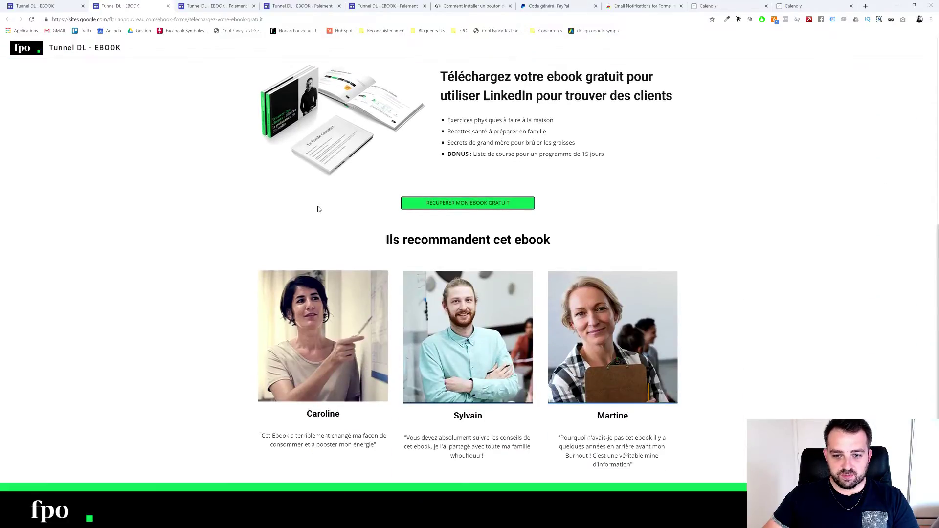
scroll(255, 323, up, 6)
scroll(255, 324, up, 3)
scroll(409, 384, down, 3)
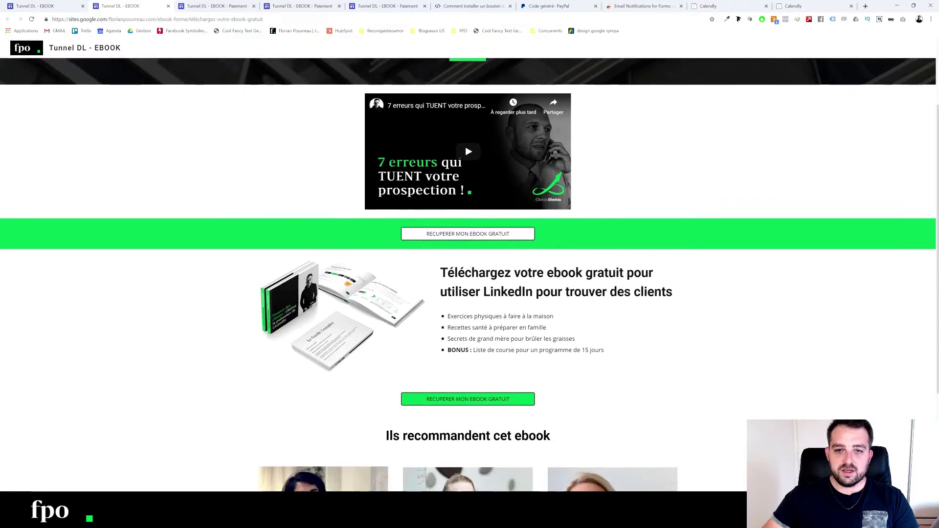
click(440, 235)
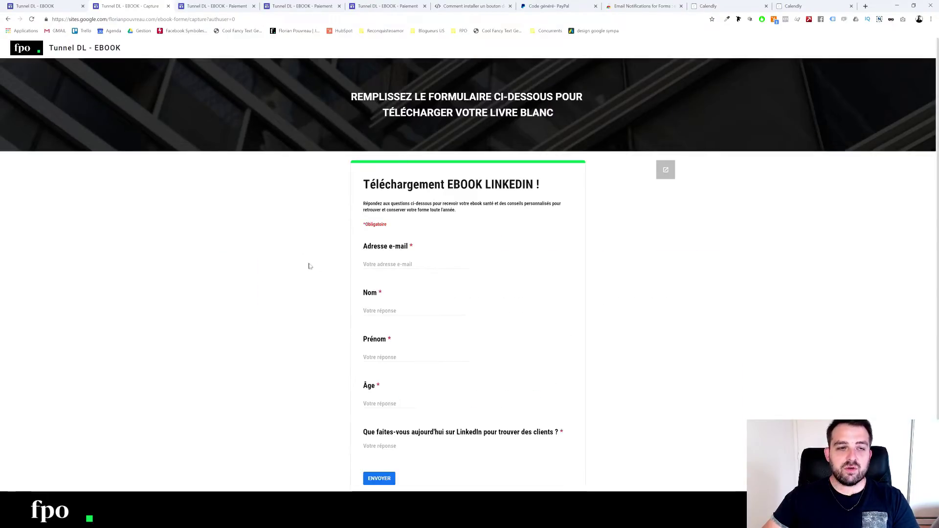
Fill in the capture form with the e-mail, last name, first name, age 33 and LinkedIn answer "super", and submit it
click(415, 264)
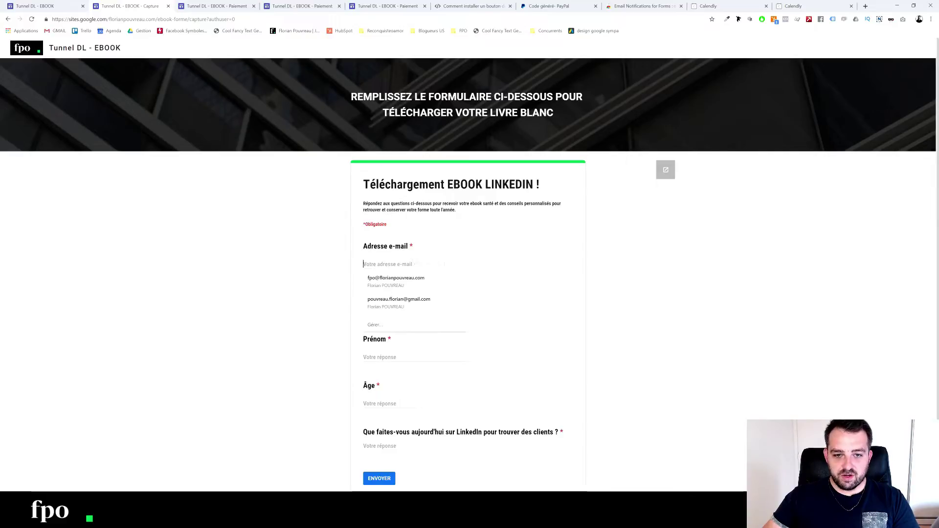
click(396, 275)
scroll(390, 317, down, 1)
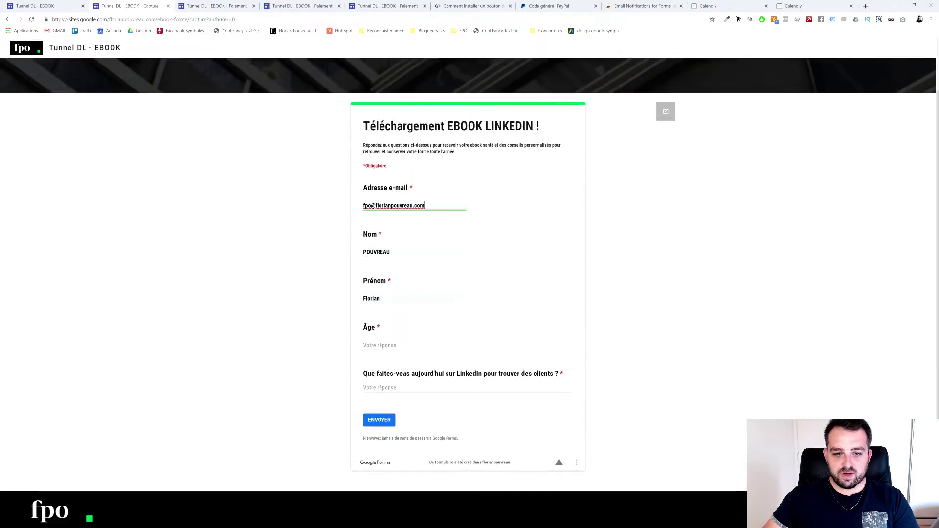
click(388, 347)
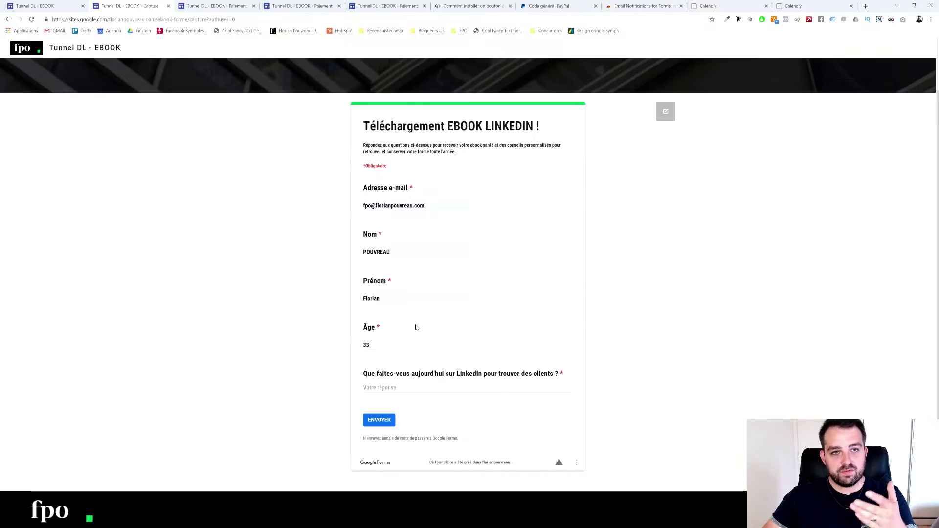
click(392, 388)
text(super)
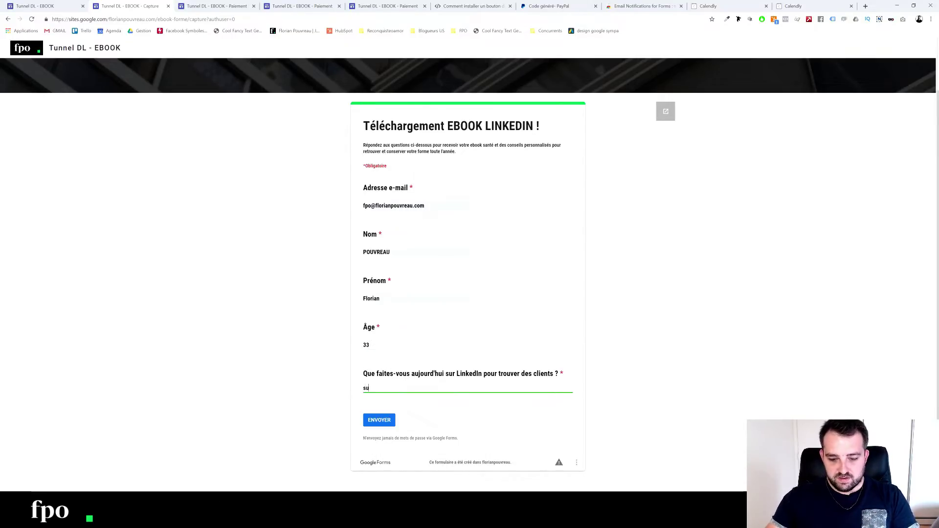
click(384, 421)
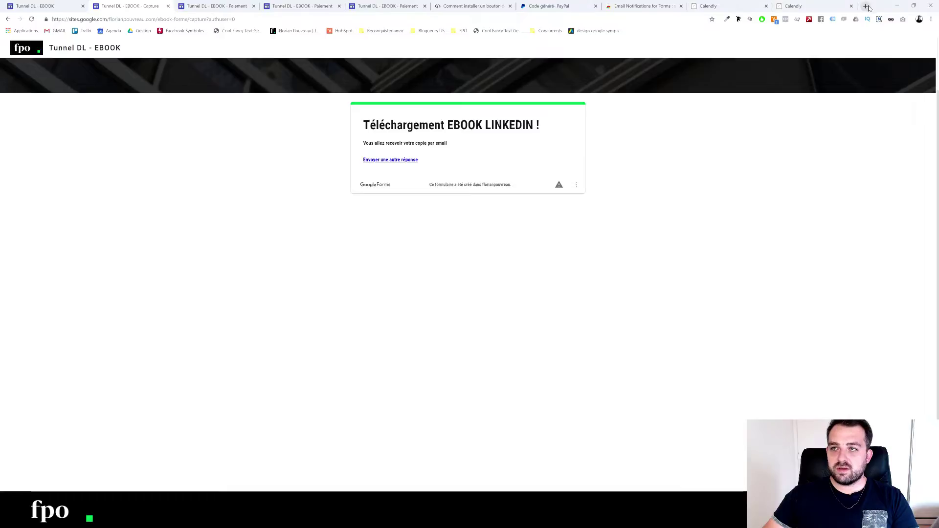
Switch to Gmail, open the "Votre Ebook gratuit est disponible" message and follow its "Découvrir l'offre de coaching de bienvenue" link
click(865, 6)
click(52, 30)
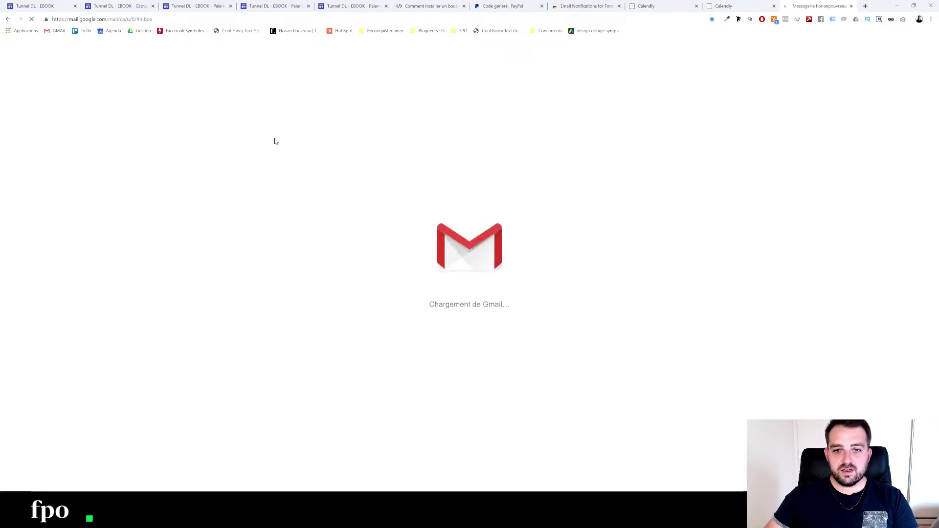
click(264, 111)
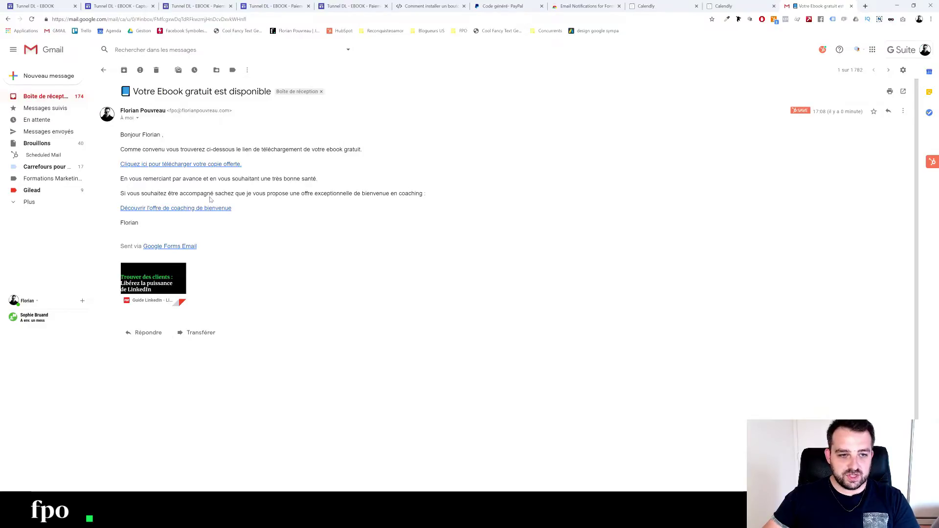
click(199, 207)
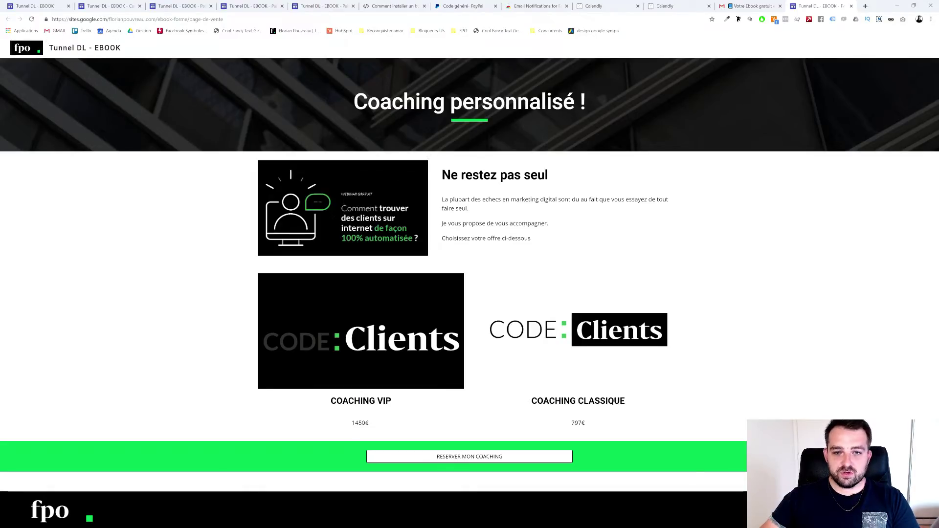
Review the intro and the VIP and Classique offers on the coaching sales page, and continue to payment through "RESERVER MON COACHING"
drag(186, 179, 748, 250)
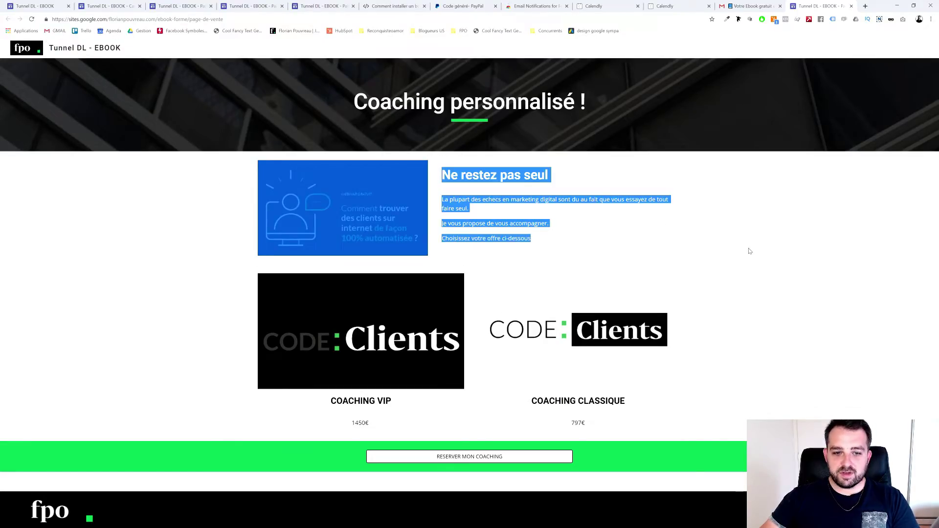
click(414, 333)
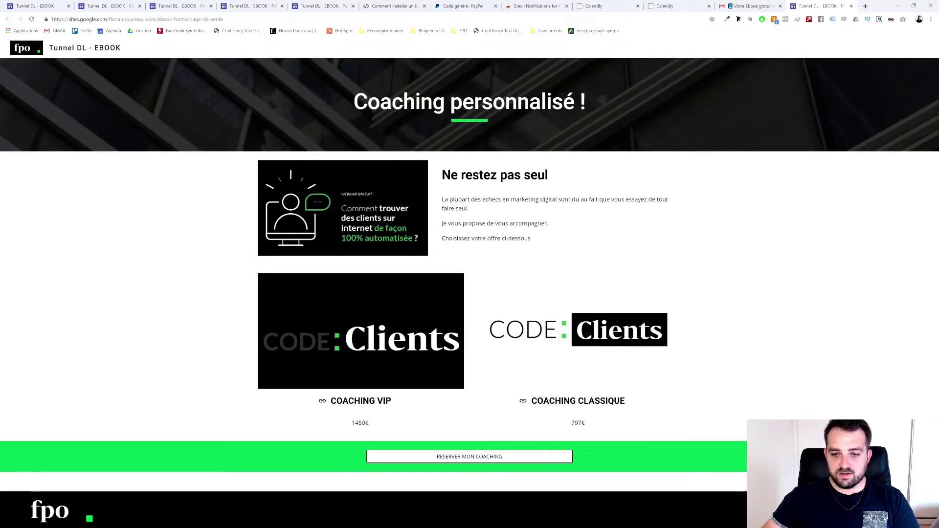
click(459, 457)
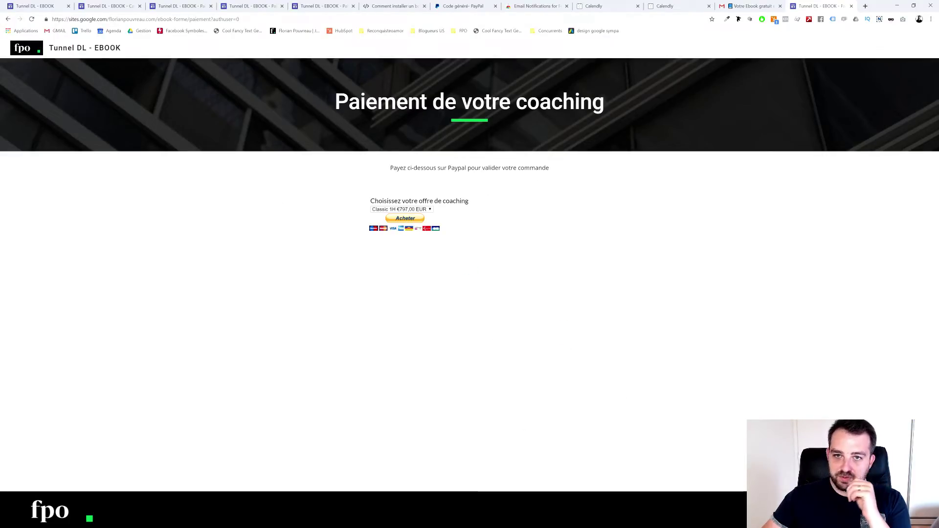
Try both coaching offers, select "Classic 1H €797,00 EUR", start the PayPal purchase and choose to pay by card
click(408, 209)
click(406, 223)
click(401, 209)
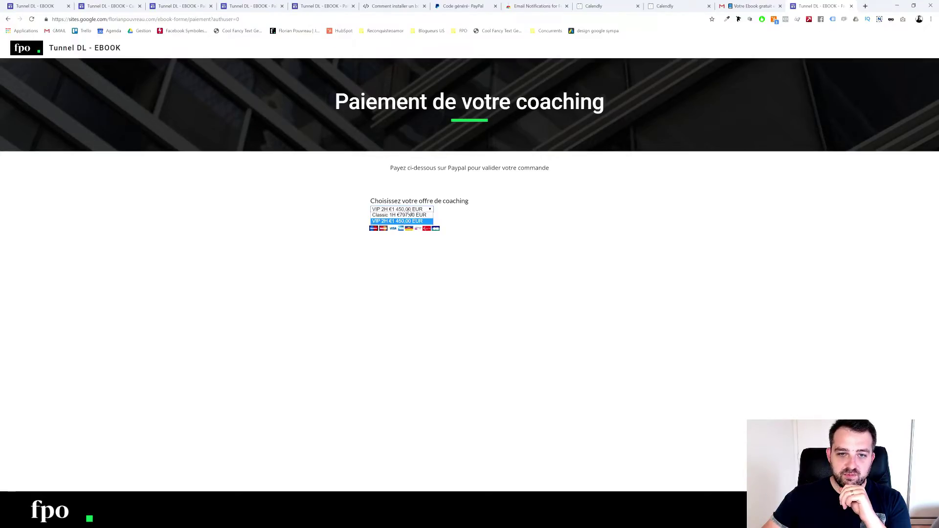
click(390, 216)
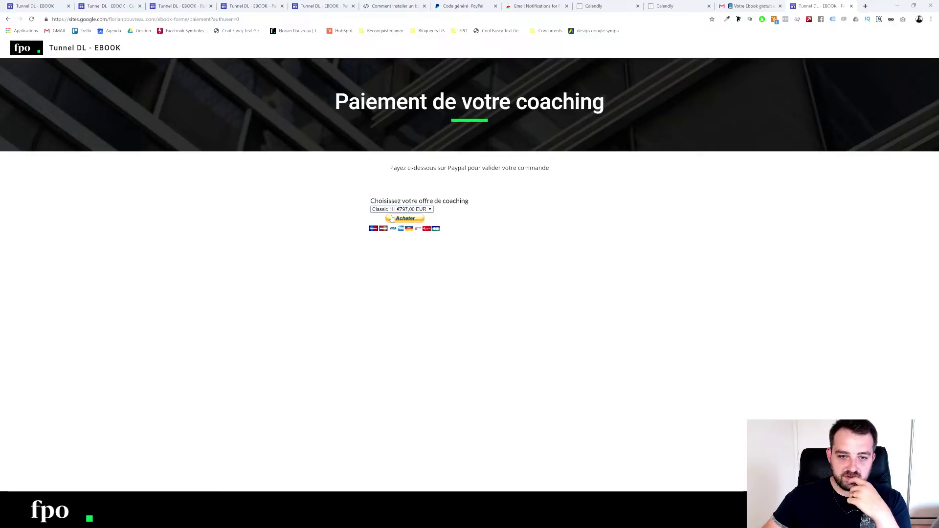
click(404, 218)
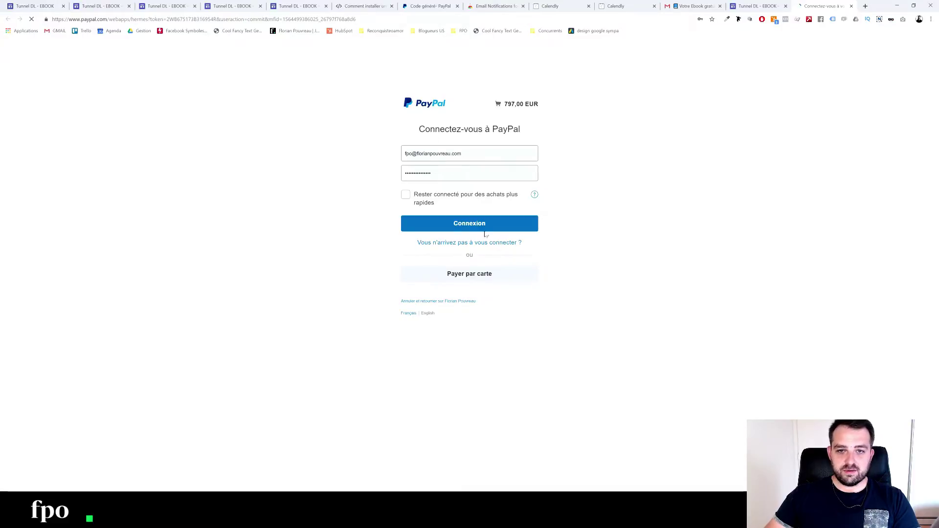
click(498, 277)
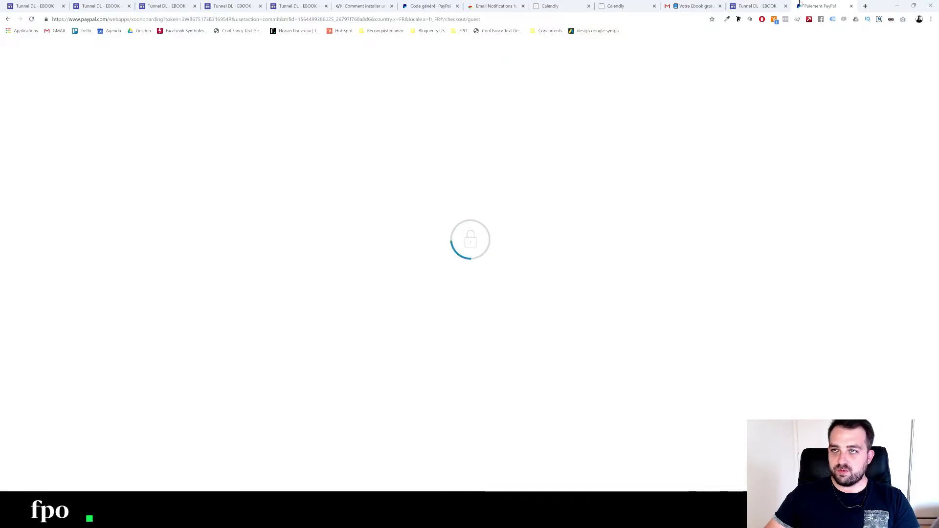
Close the PayPal checkout, open the funnel's "paiement-validé" page by its URL and follow "RESERVEZ MON CRENEAU DE COACHING" to the Calendly booking page
click(851, 6)
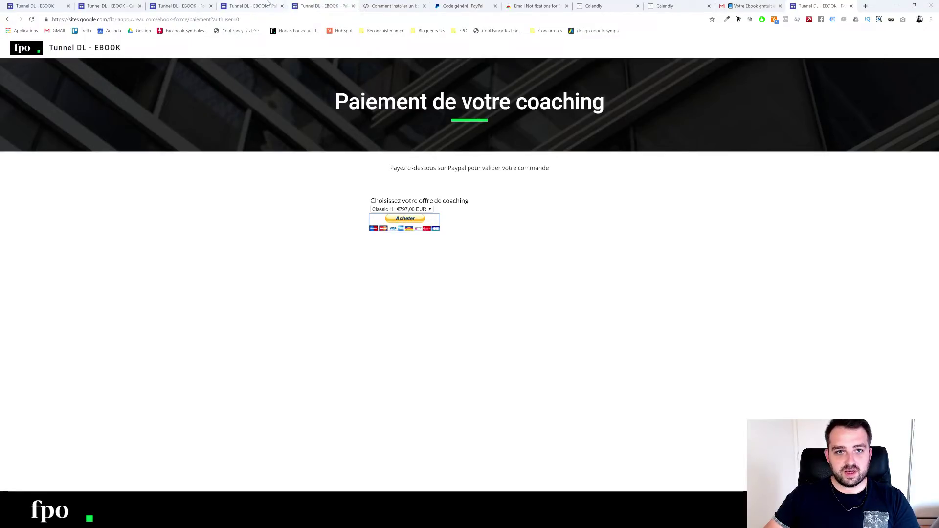
click(322, 6)
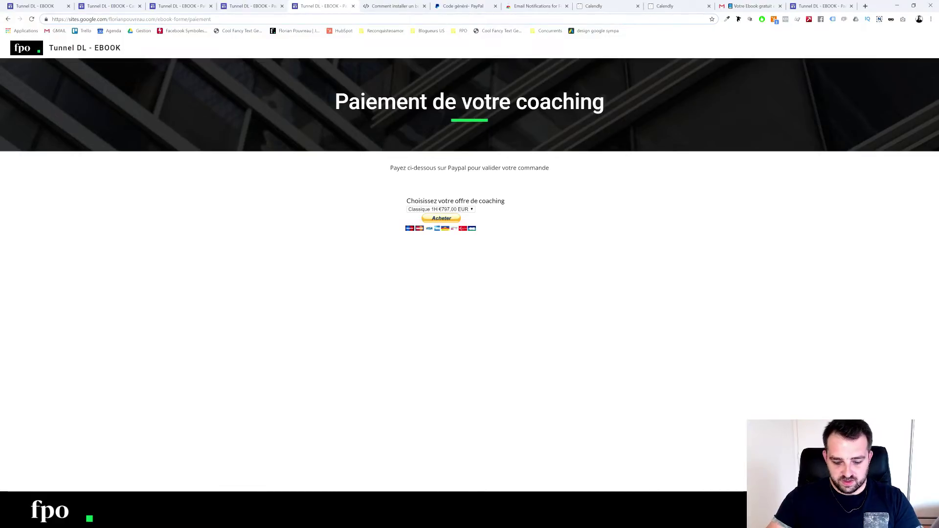
click(210, 19)
text(-validé)
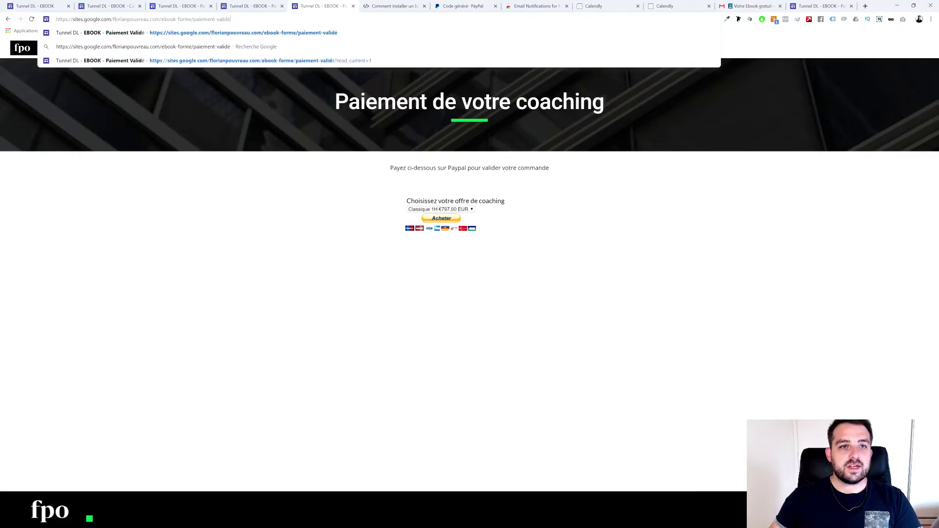
key(Return)
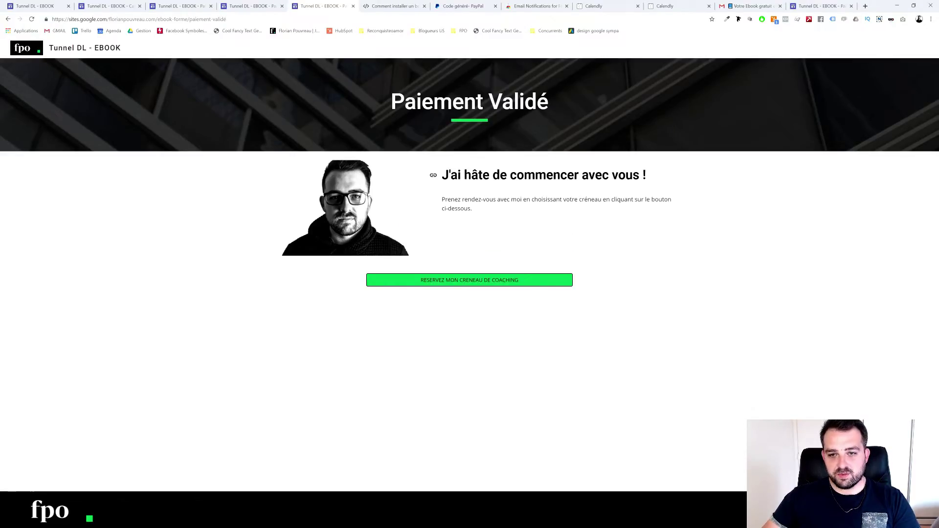
click(462, 286)
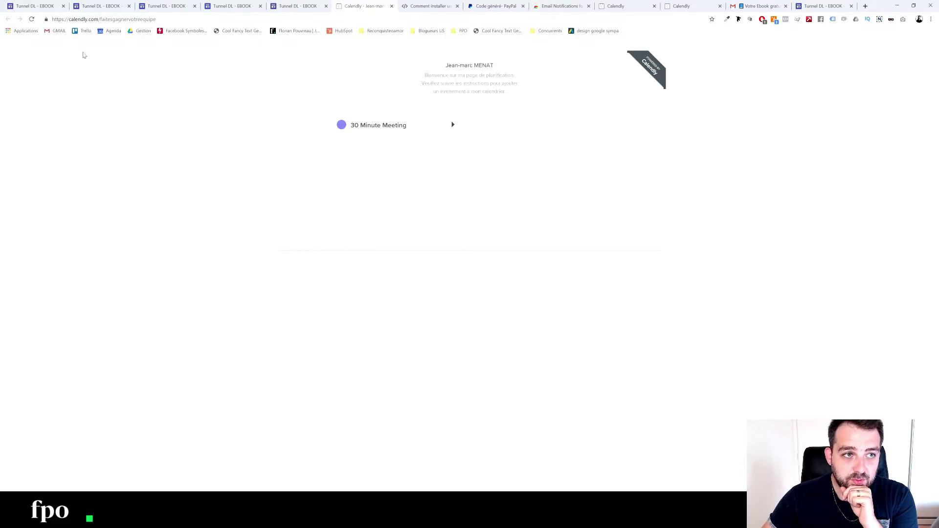
Return to the Google Sites editor, reopen the "Tunnel DL - EBOOK" site from the recent sites and show its page list
click(14, 5)
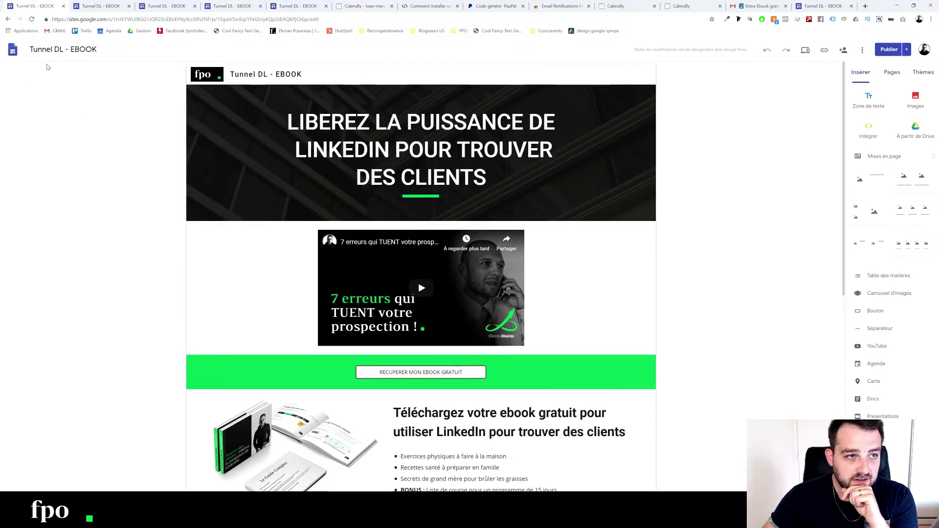
click(13, 49)
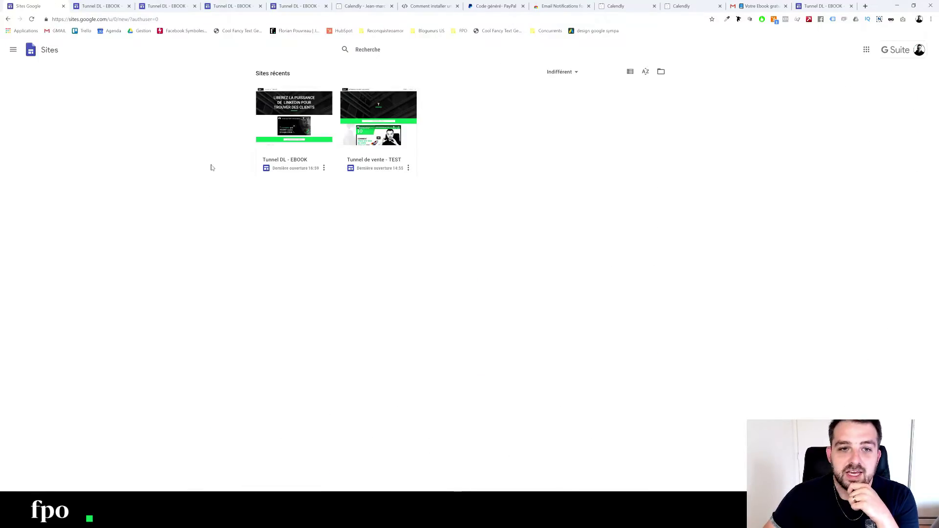
click(311, 163)
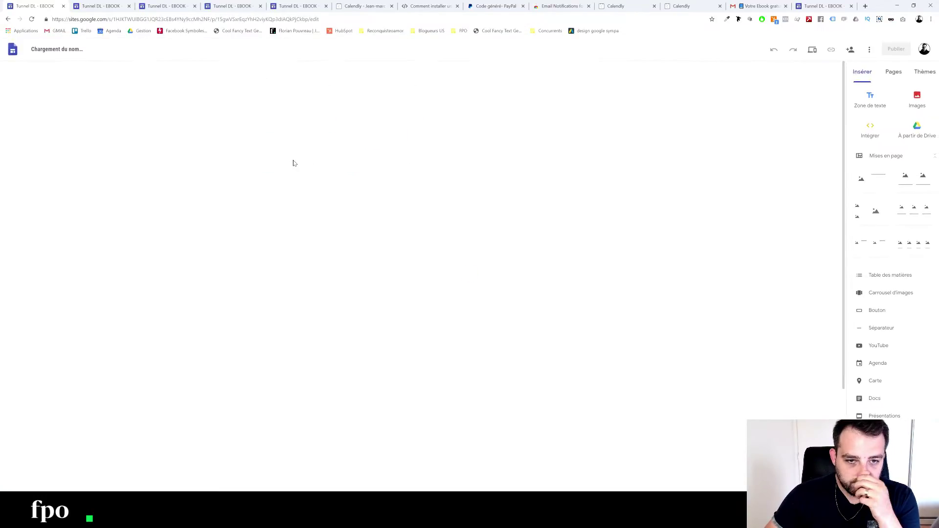
click(892, 72)
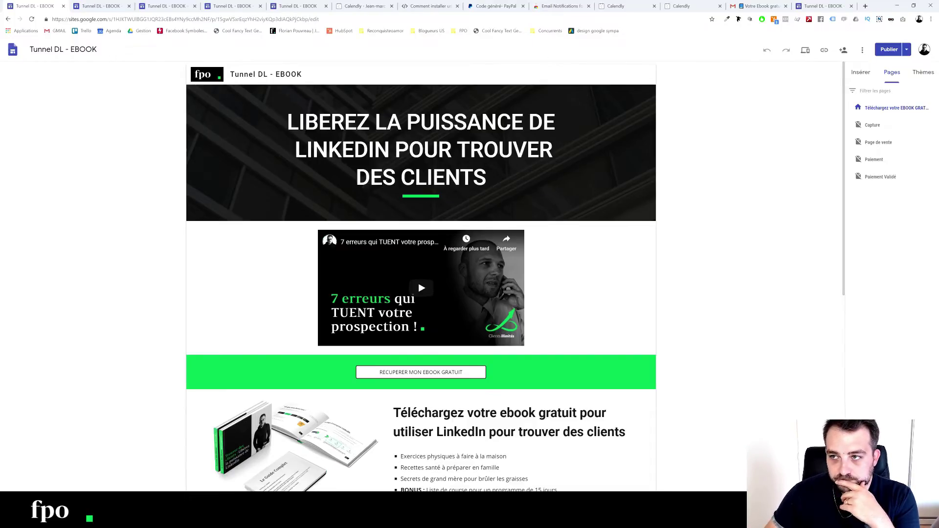
Try the Niveau and Impression themes on the site, and reapply the Aristote theme
click(918, 73)
click(904, 111)
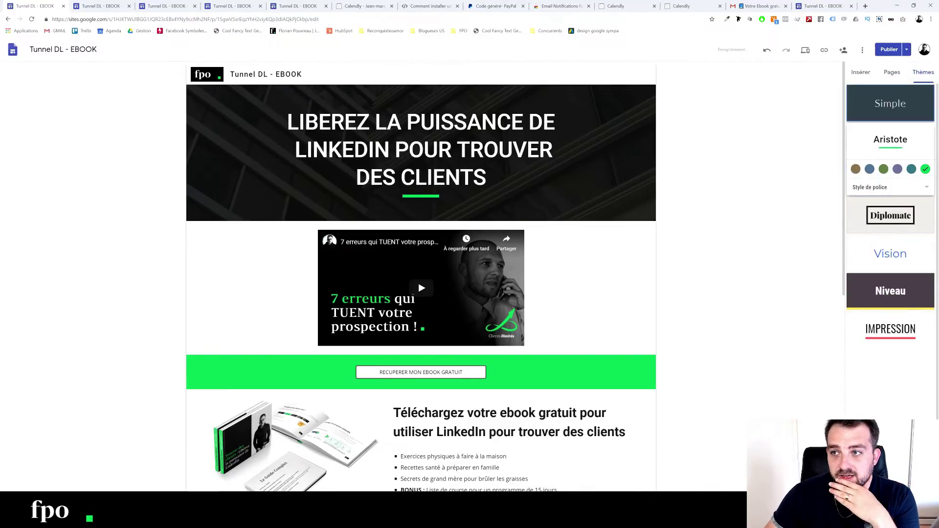
click(885, 292)
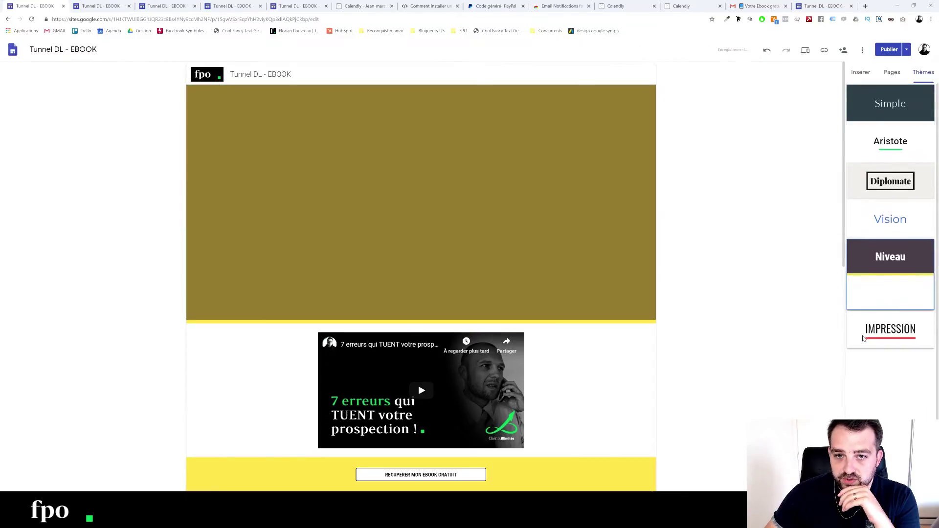
click(862, 338)
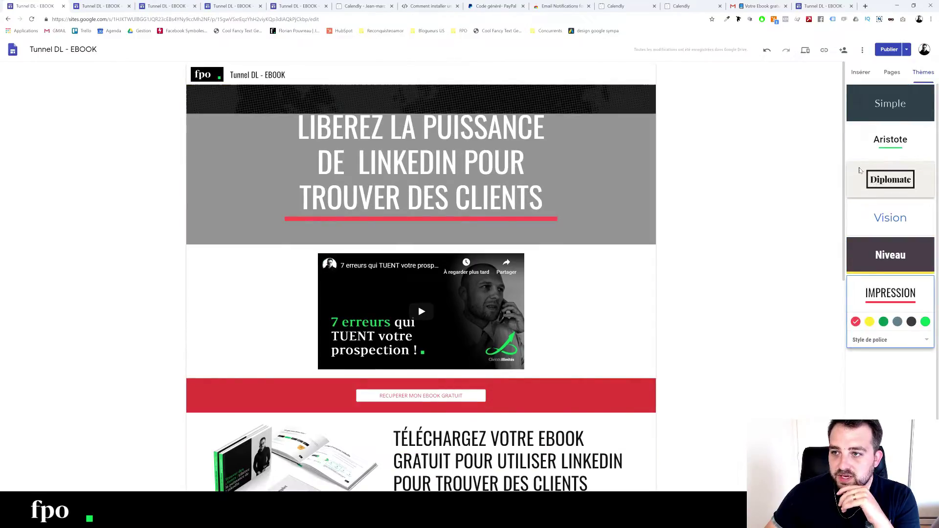
click(853, 145)
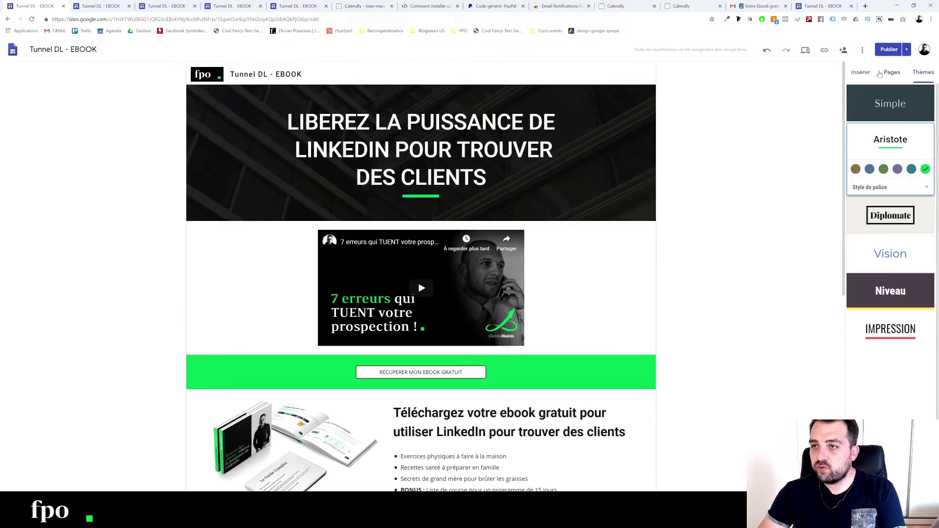
Change the site title in the page header to "Ebook Linkedin"
click(862, 74)
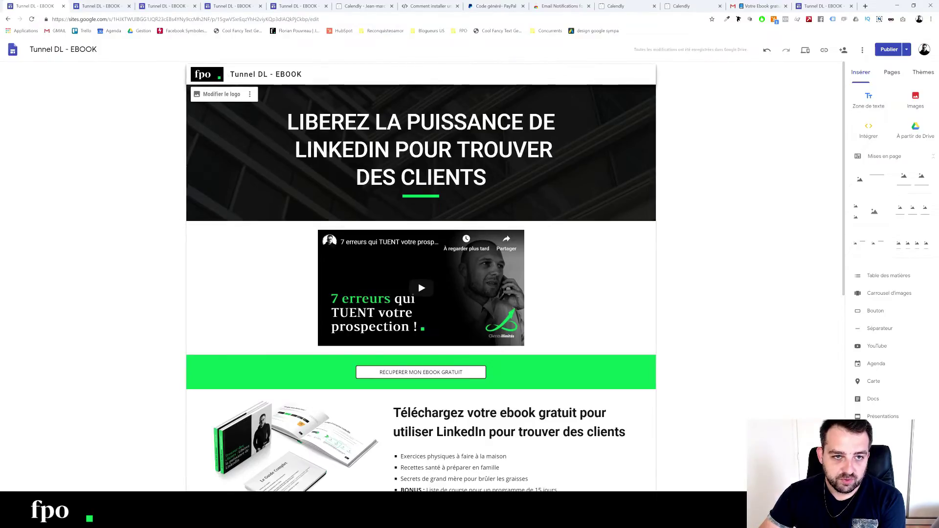
drag(304, 74, 214, 71)
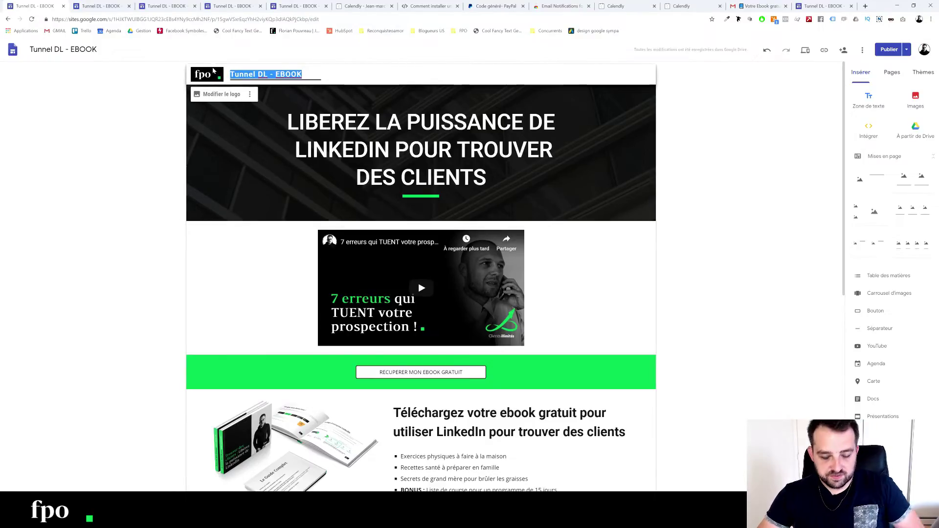
text(Ebook Linkedin)
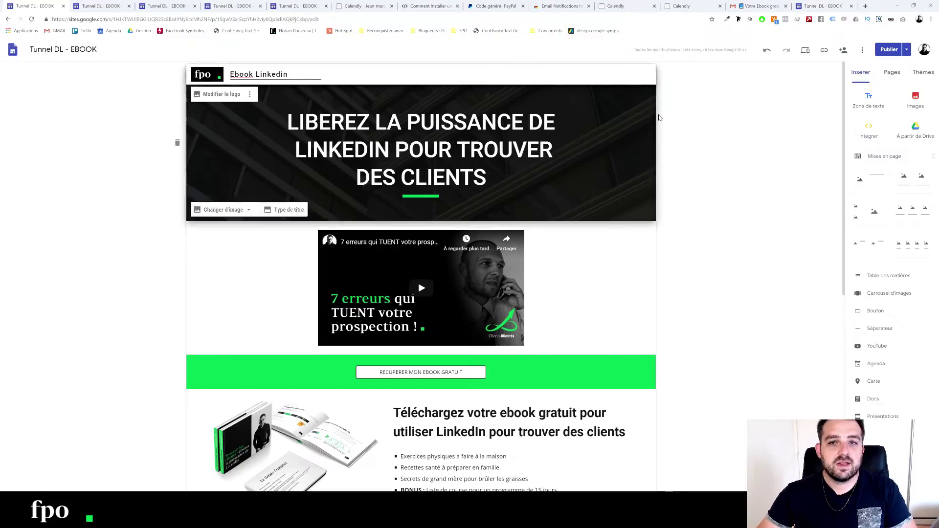
click(675, 126)
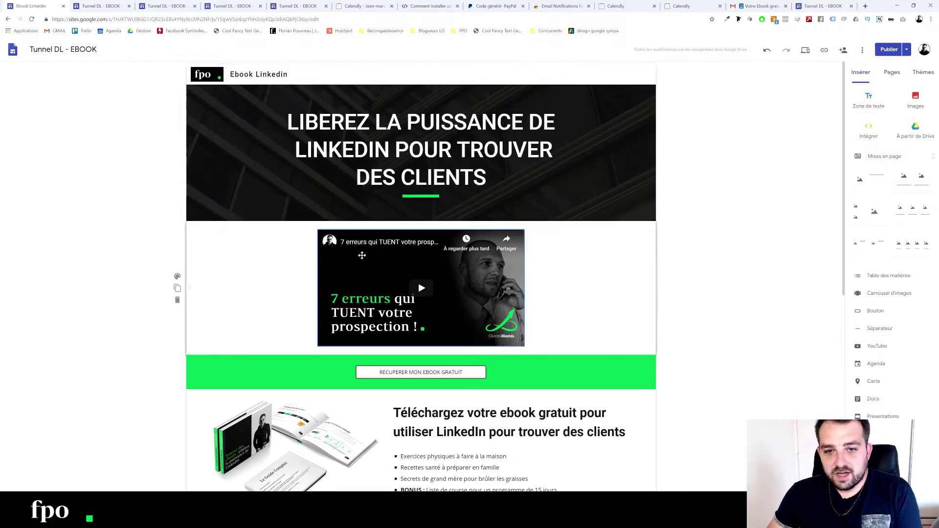
Try inserting a YouTube video, and draft a button named "RECUPERER MON EBOOK" linked to the Capture page without inserting it
click(872, 345)
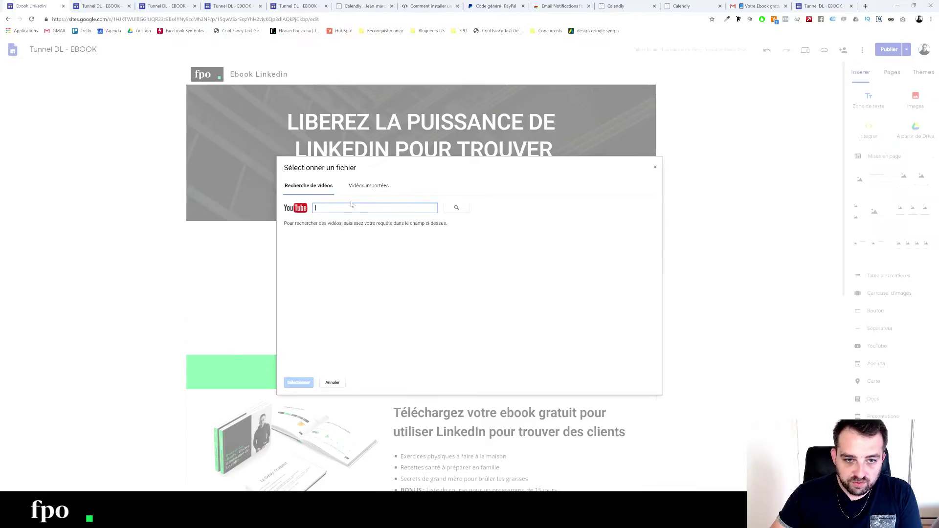
click(654, 169)
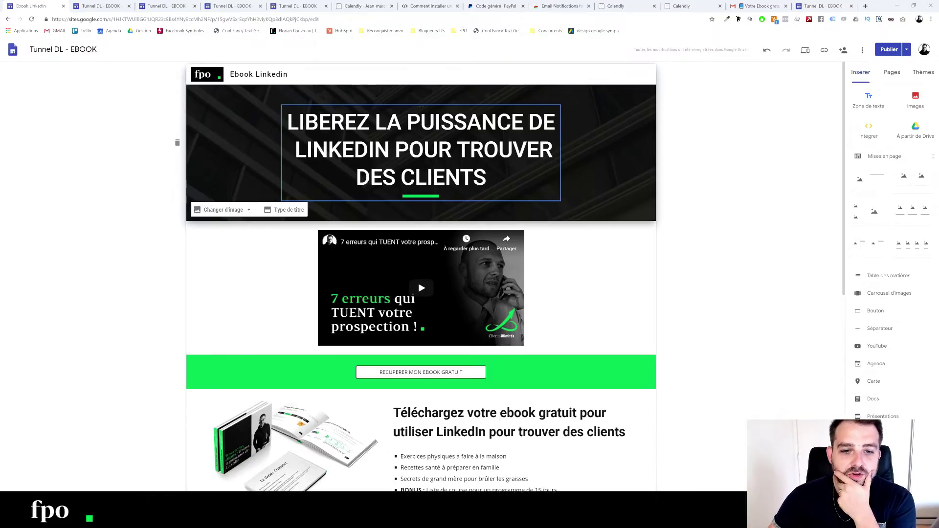
scroll(420, 220, down, 2)
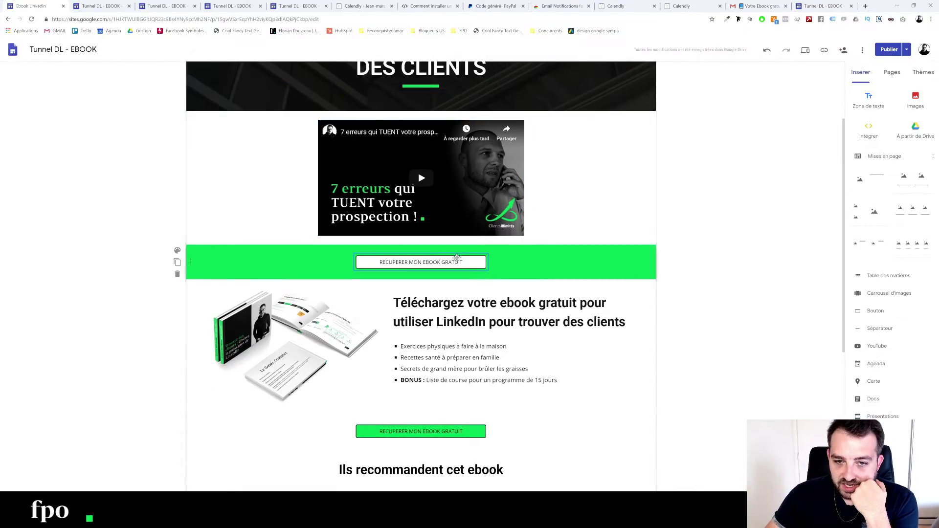
click(875, 312)
click(426, 292)
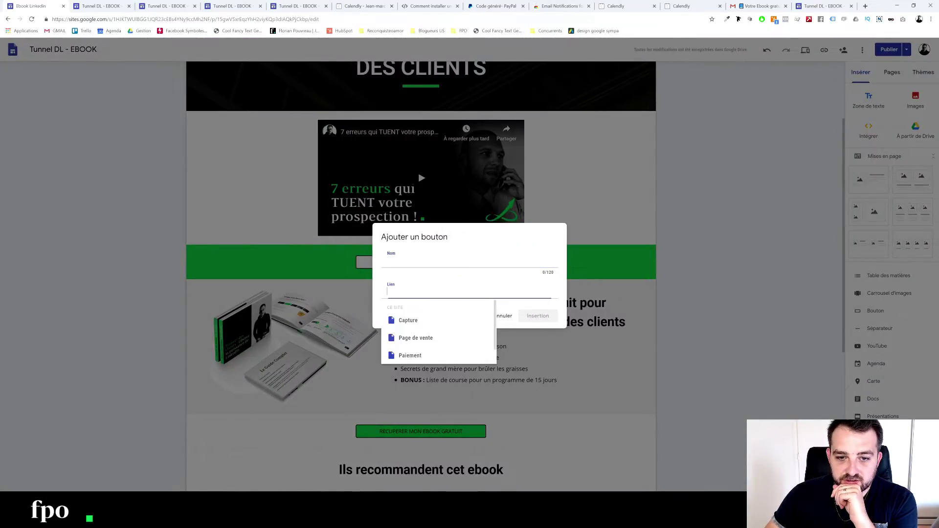
click(408, 321)
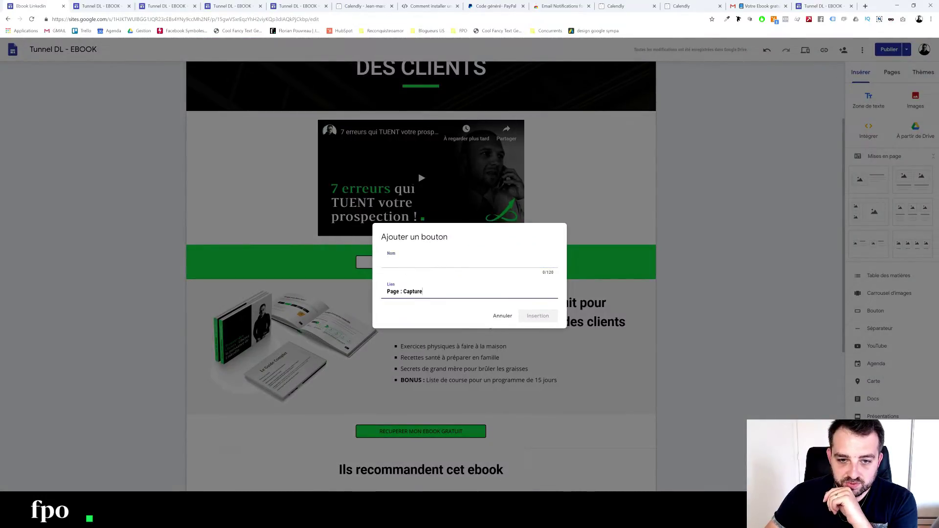
click(416, 260)
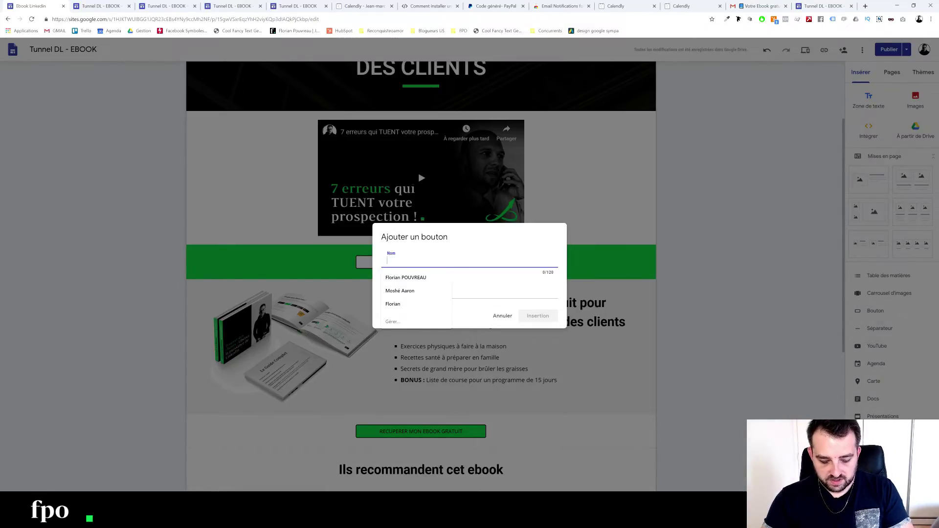
text(RECUPERER M)
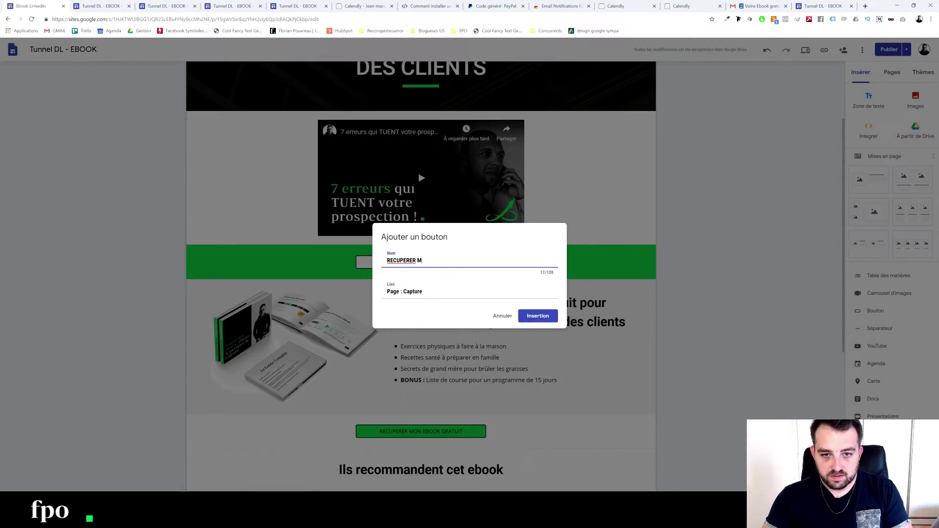
text(ON EBOOK)
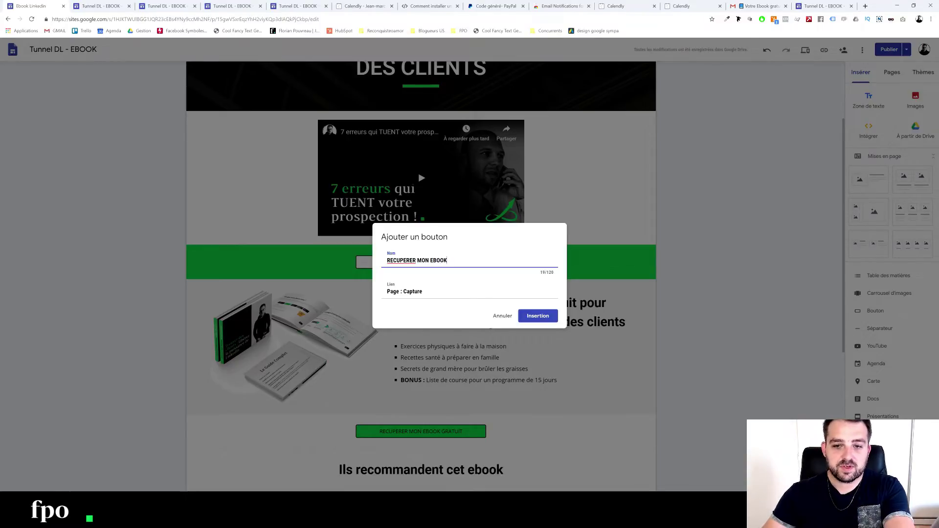
click(501, 316)
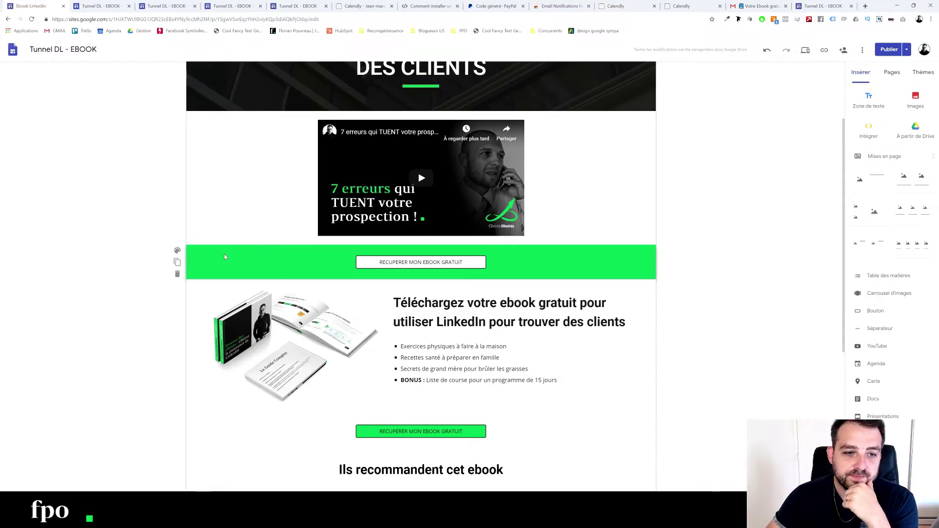
Try the Standard background on the button section below the video, and restore its "Mise en valeur 2" background
click(177, 250)
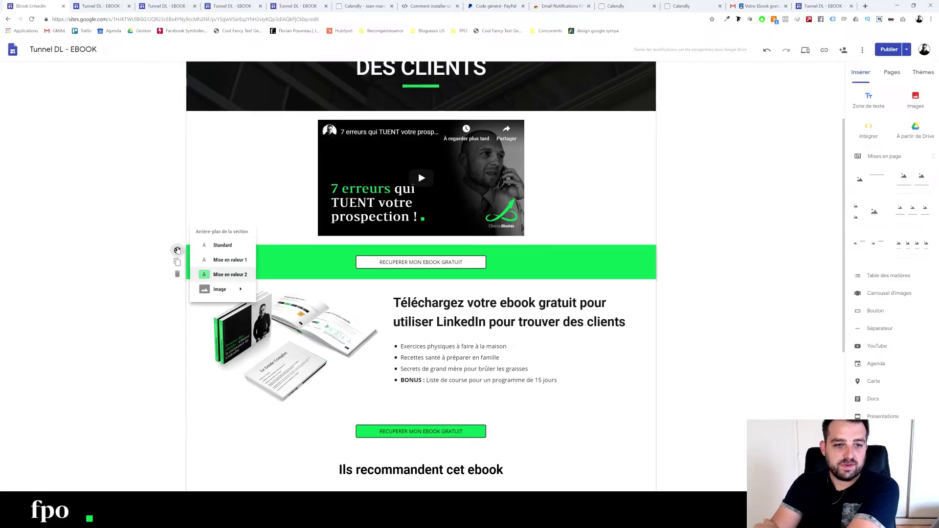
click(226, 244)
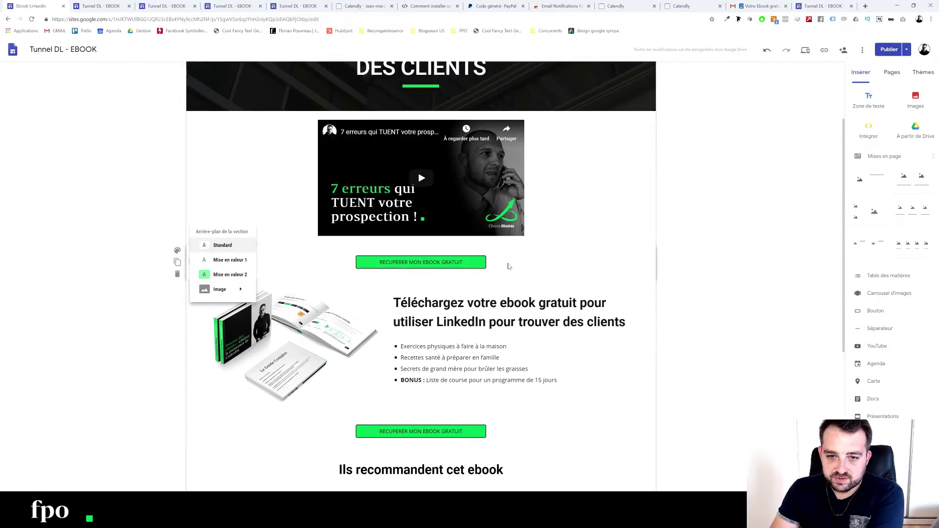
click(223, 260)
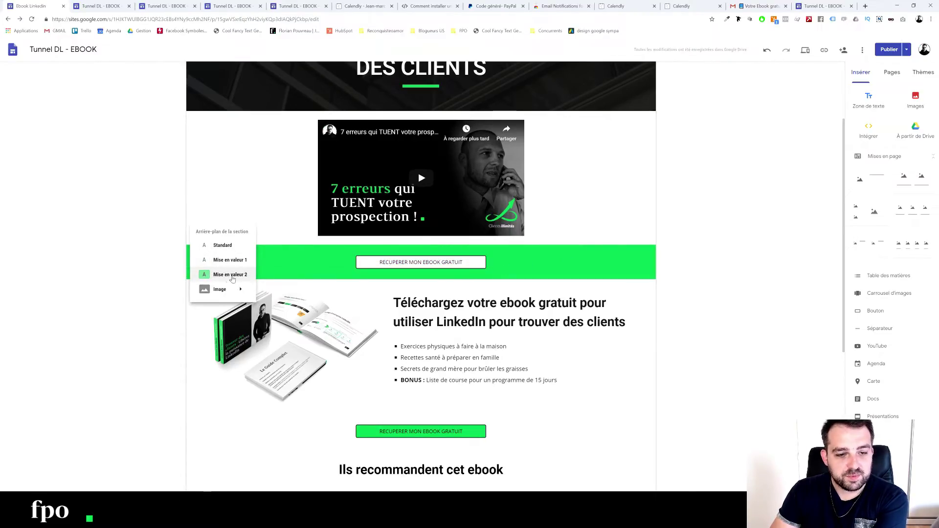
key(Escape)
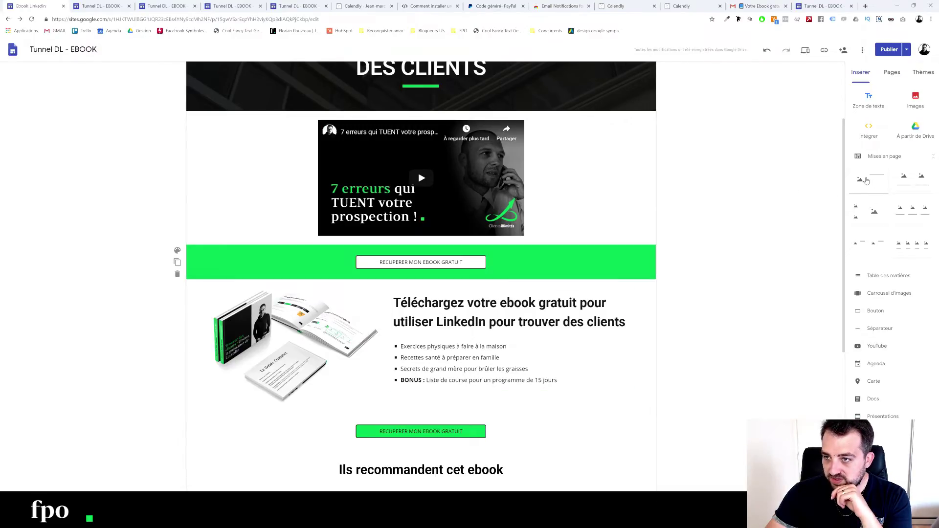
Try an image-and-text layout below the green button section, test its image options and a bulleted list, and delete the section
drag(866, 181, 430, 281)
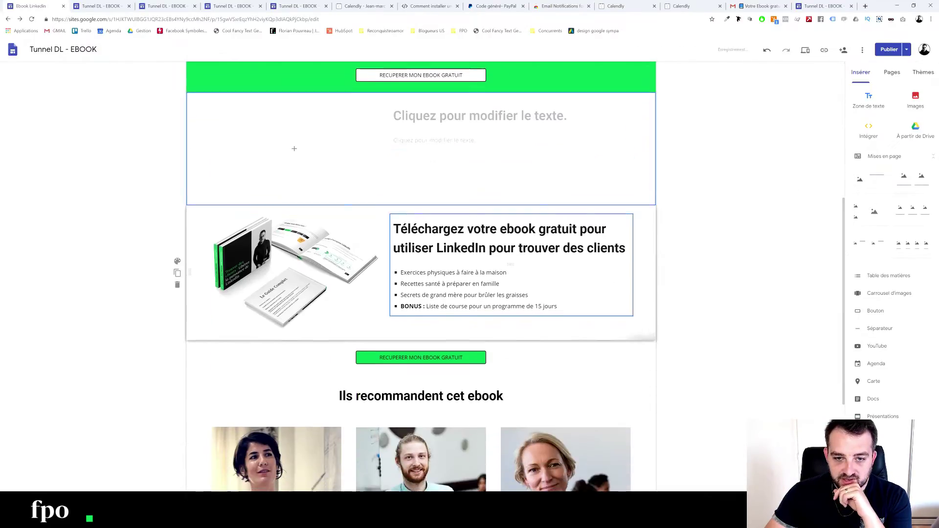
scroll(294, 148, up, 3)
click(295, 257)
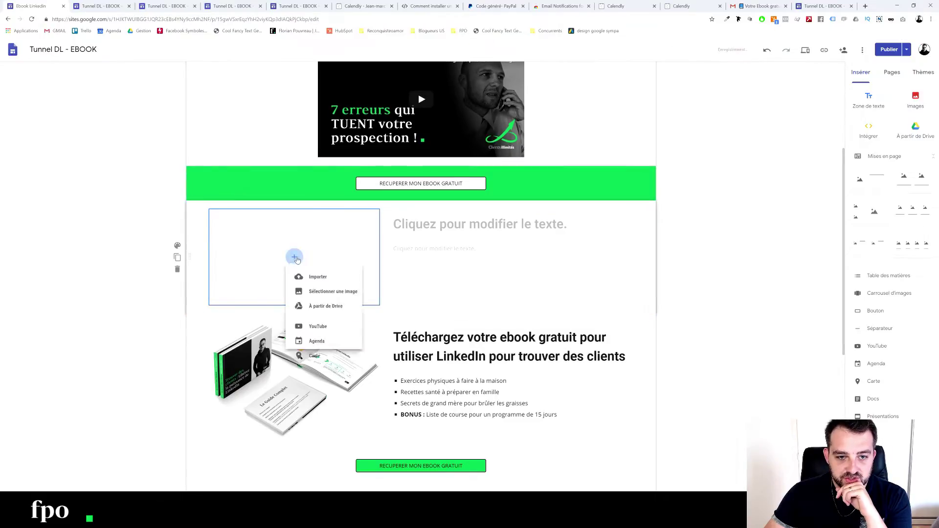
click(504, 248)
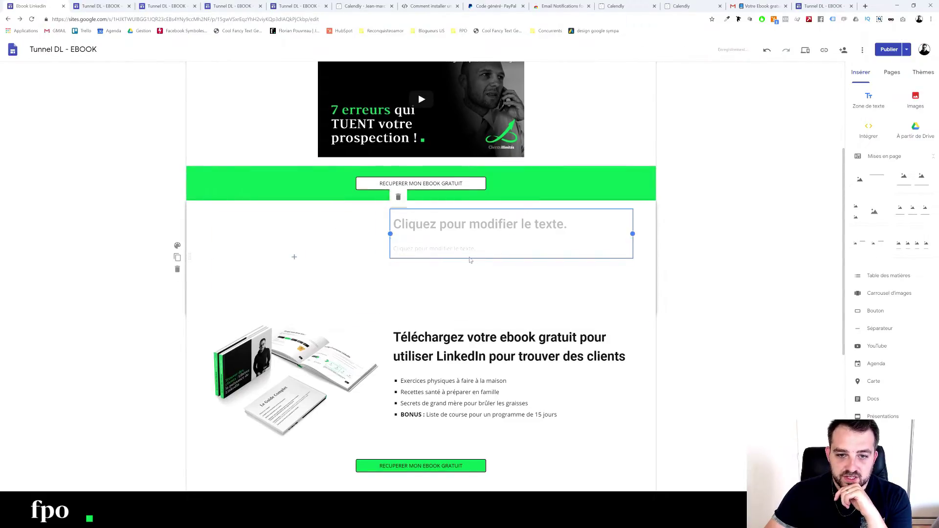
click(521, 226)
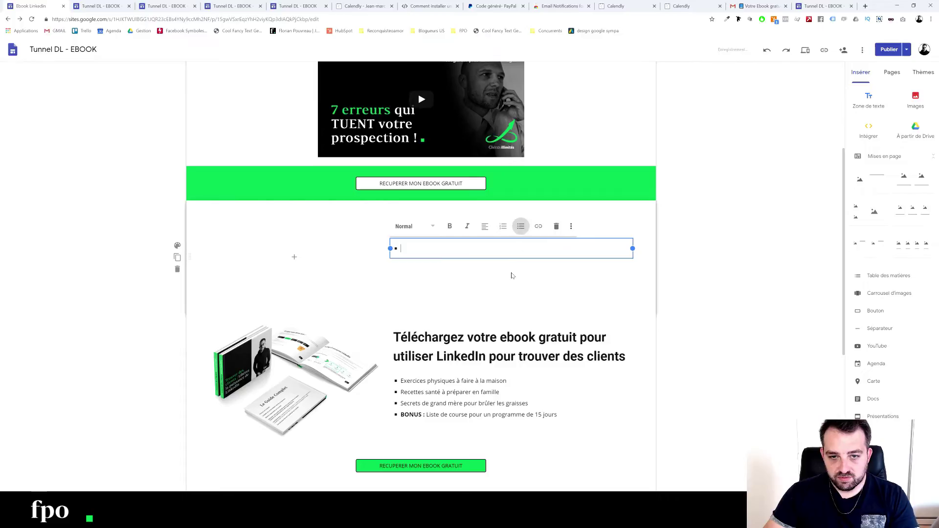
click(177, 269)
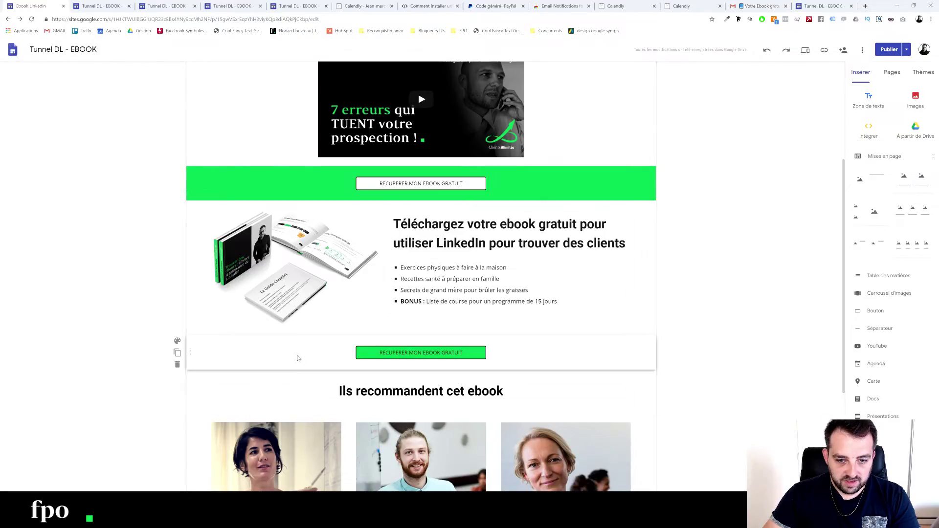
Try the "Mise en valeur 2" background on the button section above the testimonials, and restore its Standard background
click(177, 341)
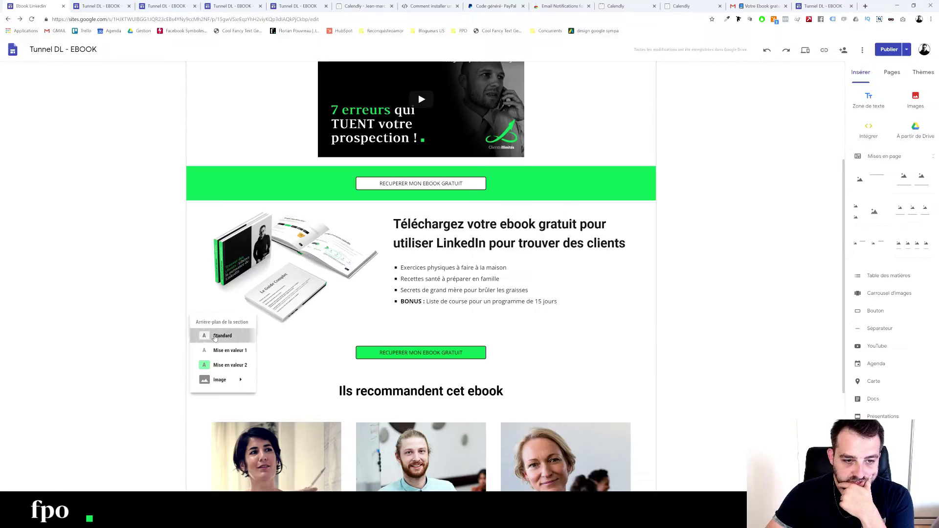
click(228, 364)
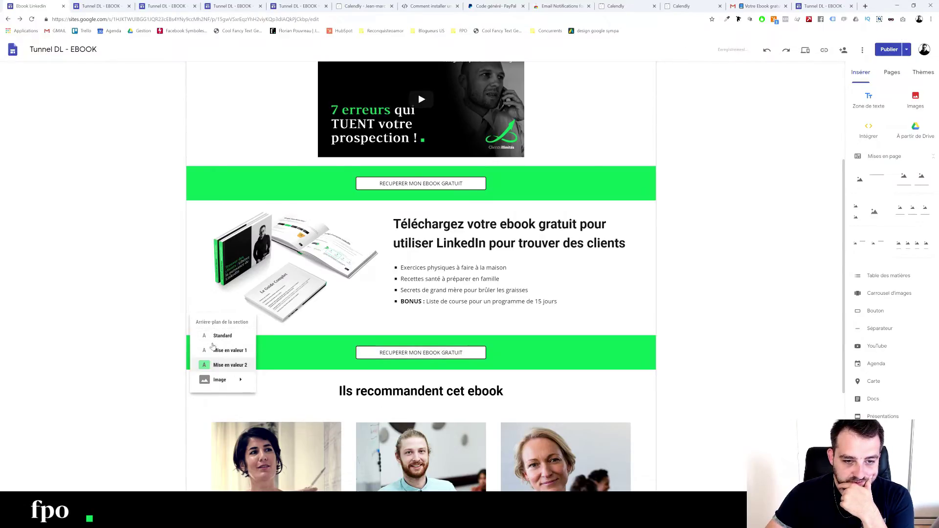
click(223, 335)
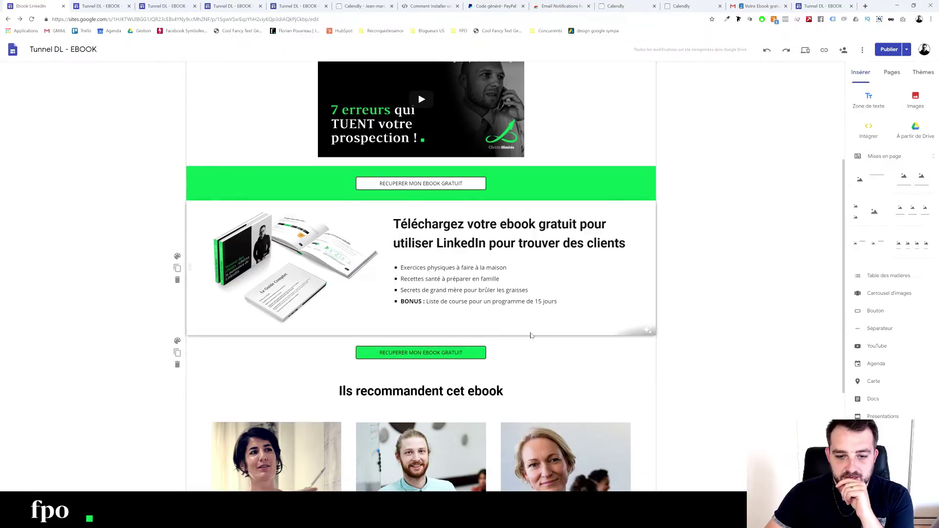
Try a three-column image-and-text layout below the "Ils recommandent cet ebook" heading, and delete the new section
scroll(531, 335, down, 5)
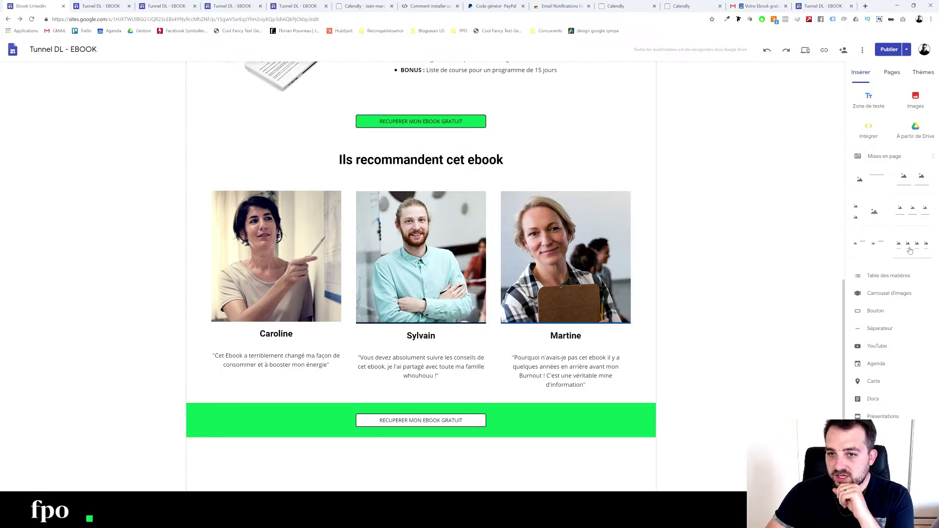
drag(911, 213, 352, 186)
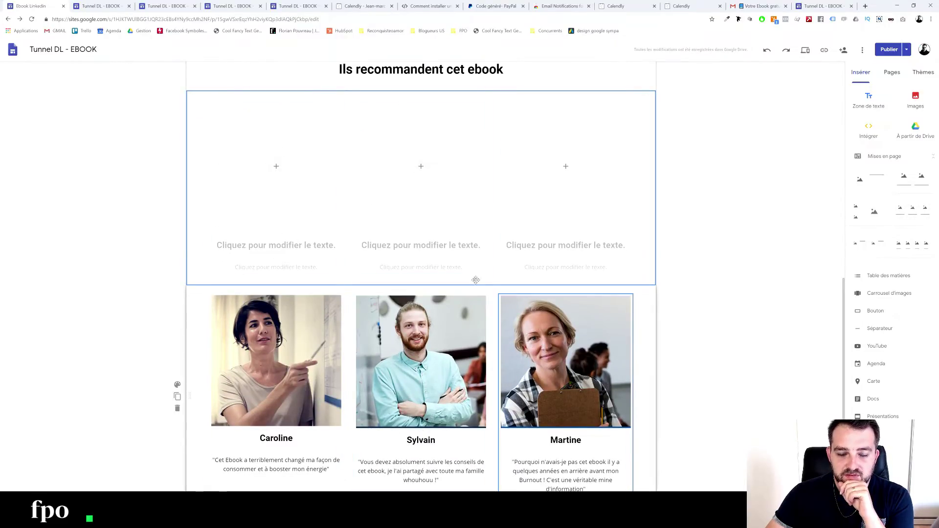
click(177, 201)
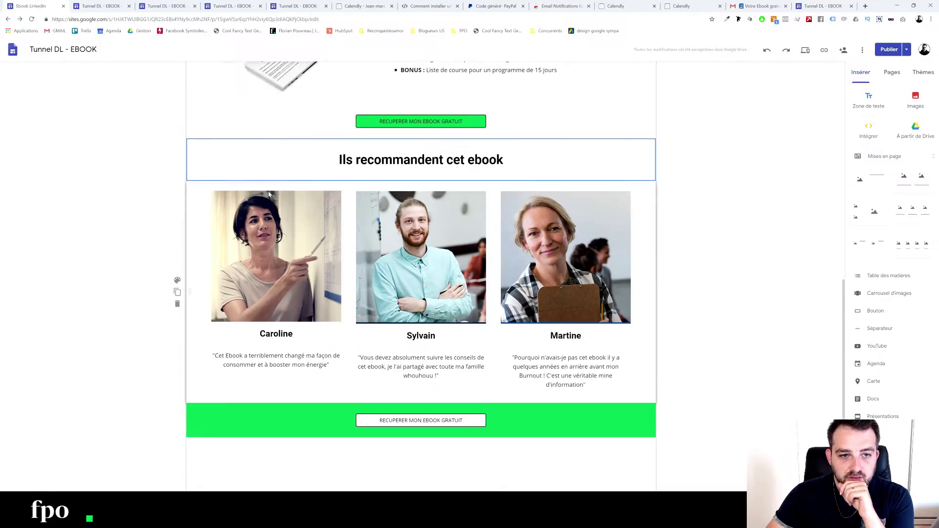
Review the repeated ebook button sections on the home page, view the Capture page, and return to the home page
scroll(178, 205, up, 4)
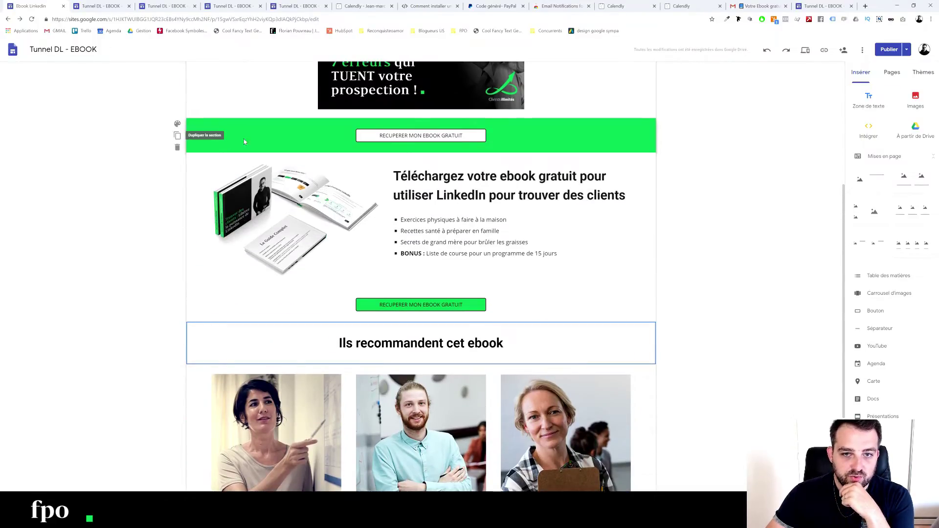
scroll(190, 196, down, 4)
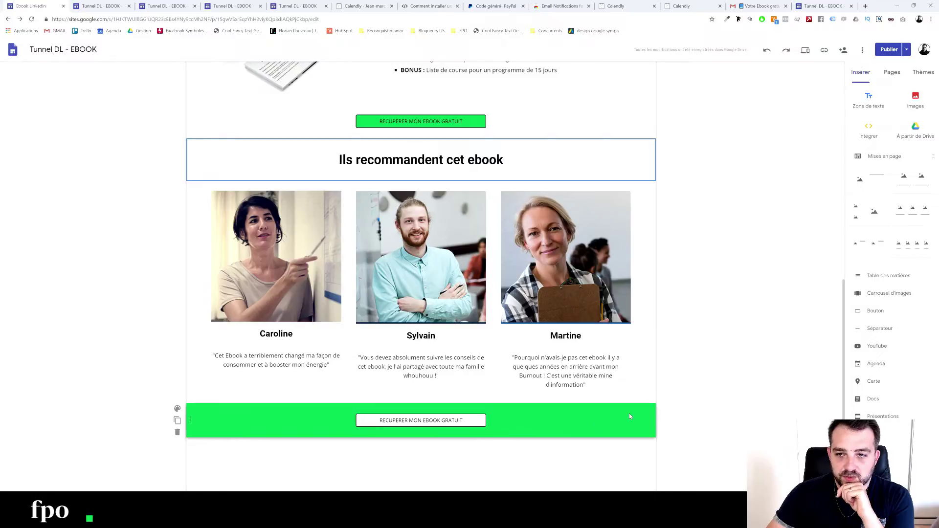
drag(630, 413, 419, 139)
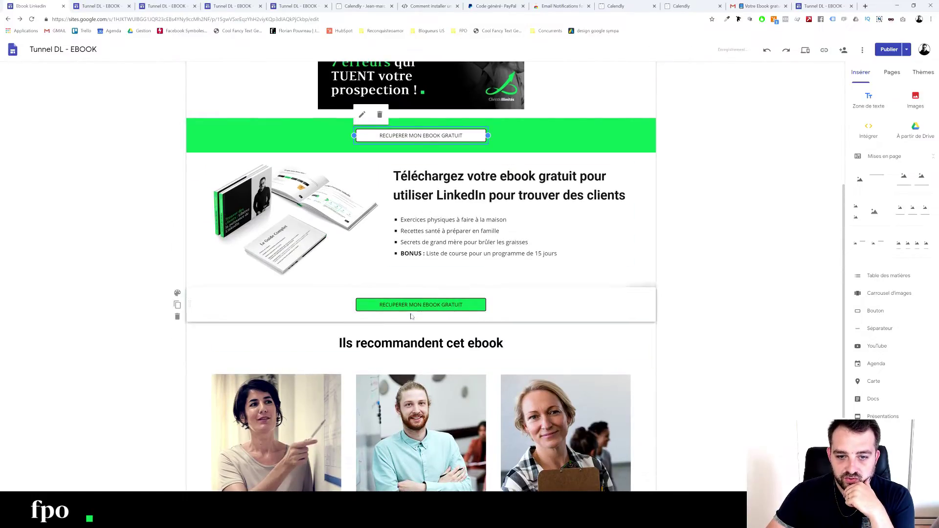
click(892, 81)
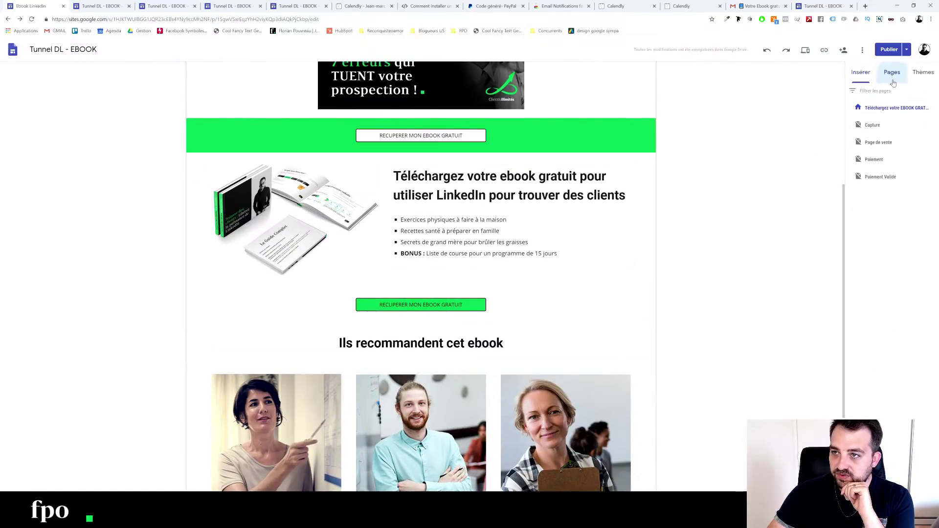
click(877, 126)
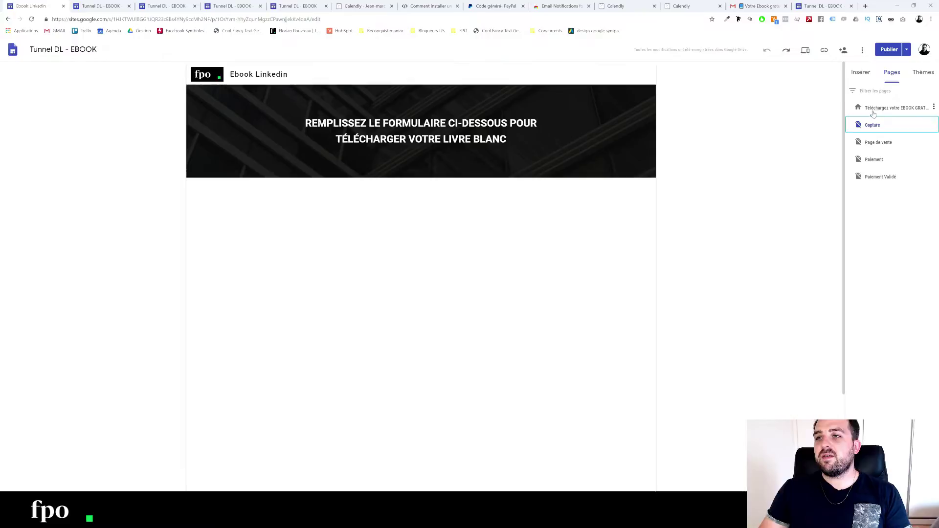
click(871, 109)
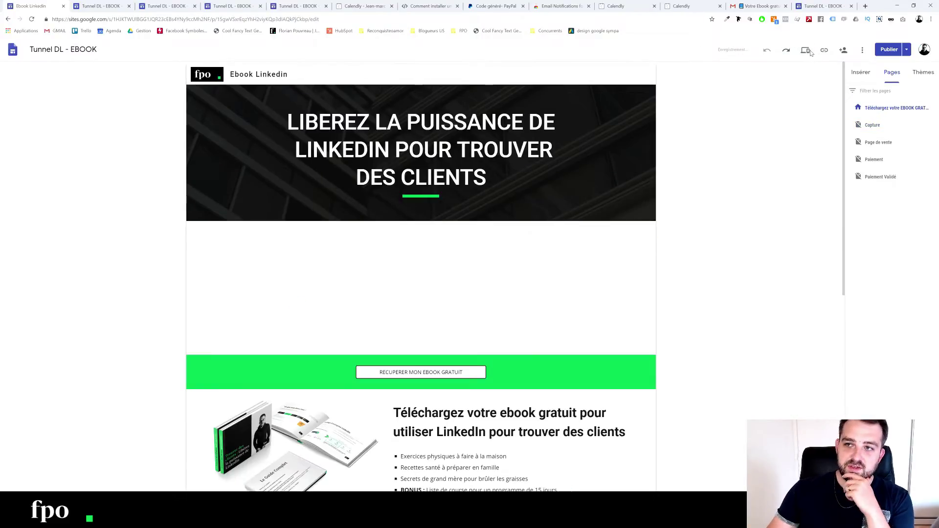
Preview the whole home page at tablet and full desktop widths, and exit the preview
click(808, 51)
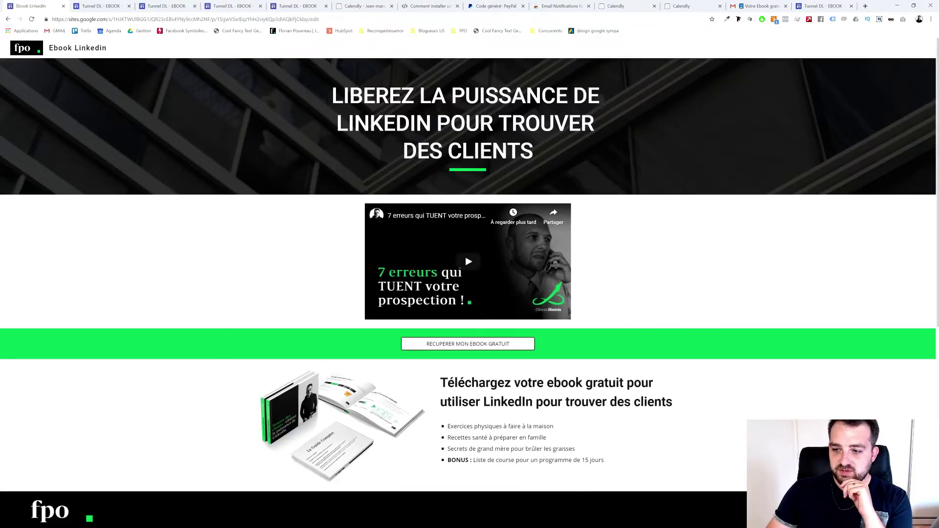
scroll(456, 194, down, 15)
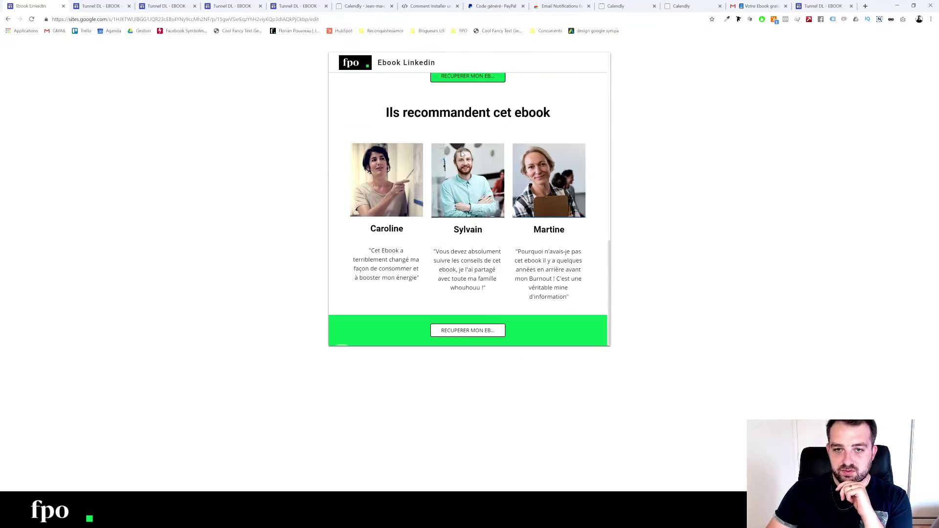
scroll(575, 285, up, 10)
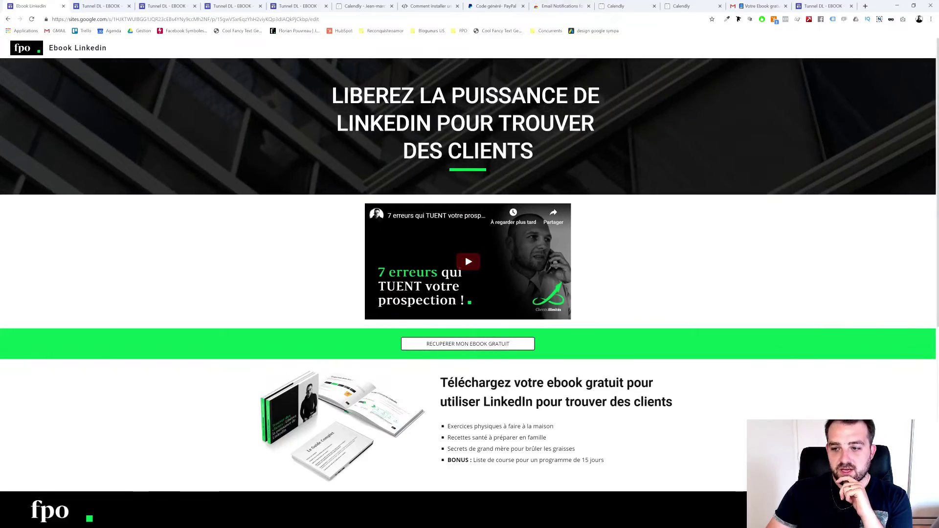
key(Escape)
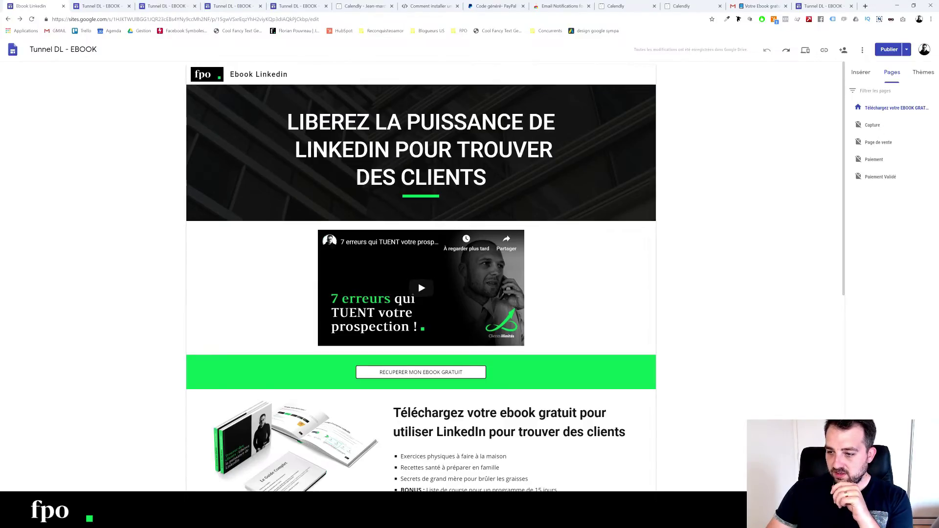
Try showing the Capture page in the site's navigation bar, and hide it from the navigation again
click(878, 143)
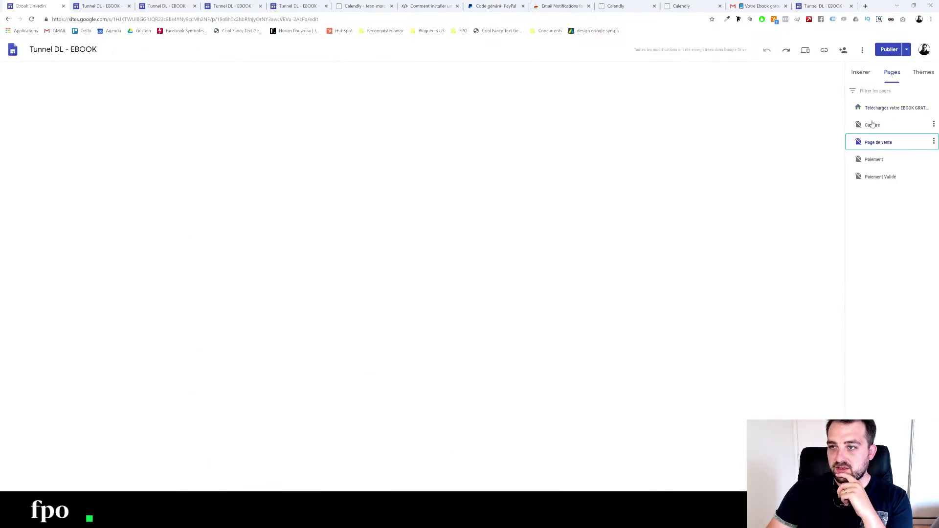
click(875, 124)
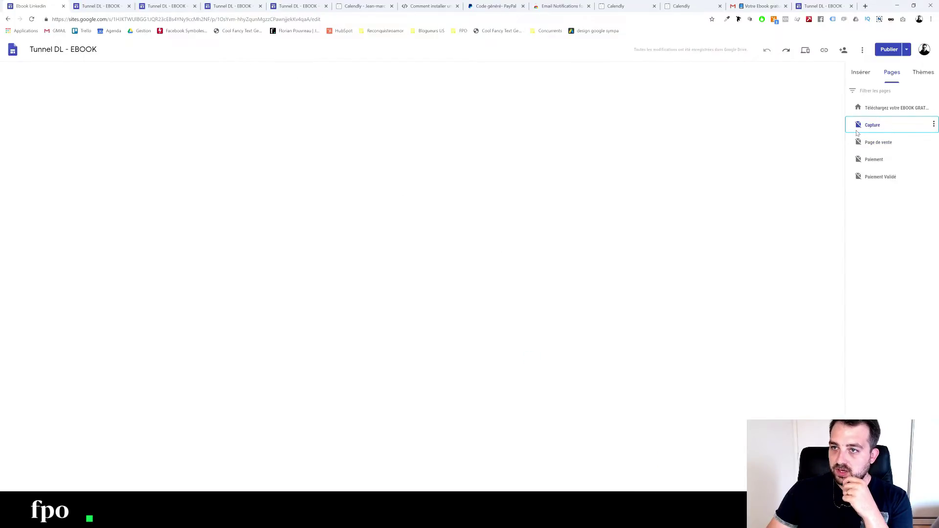
click(933, 126)
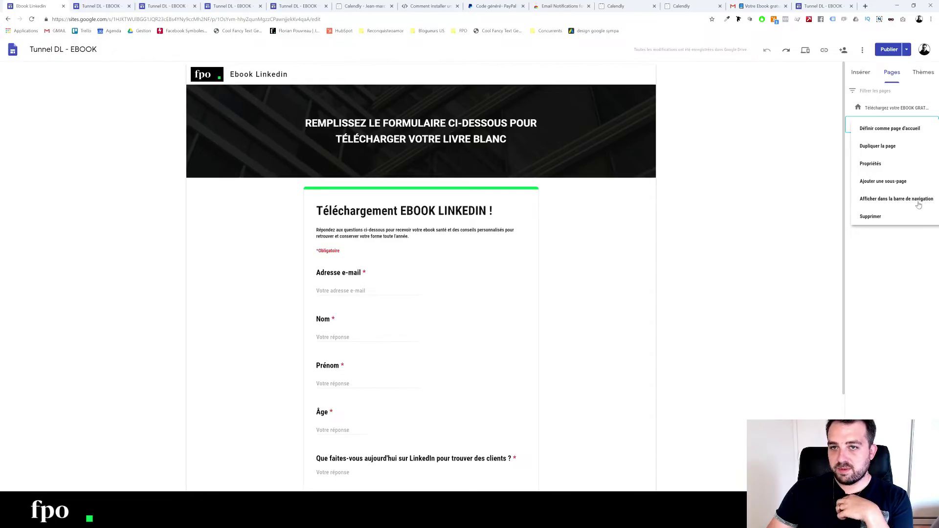
click(902, 199)
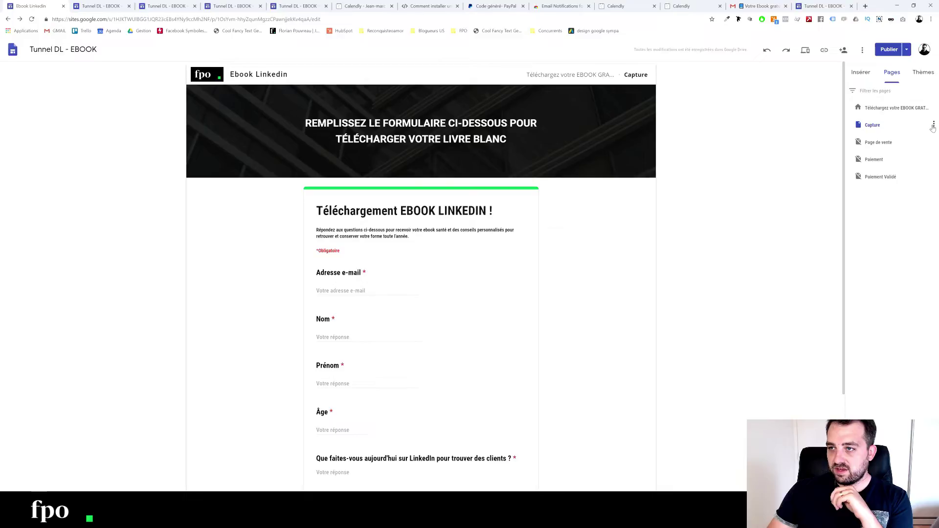
click(933, 126)
click(885, 198)
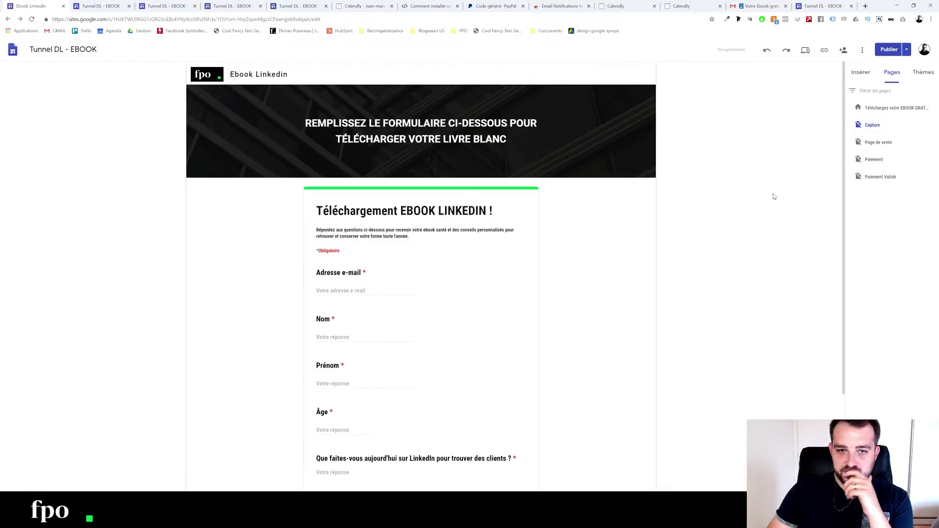
click(860, 72)
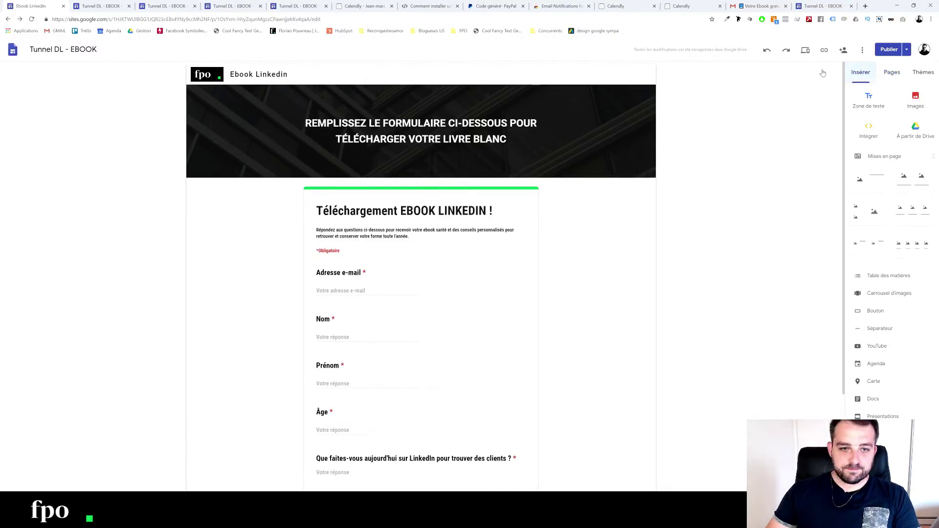
Search the web for "google form" in the browser tab holding the ebook email
click(508, 5)
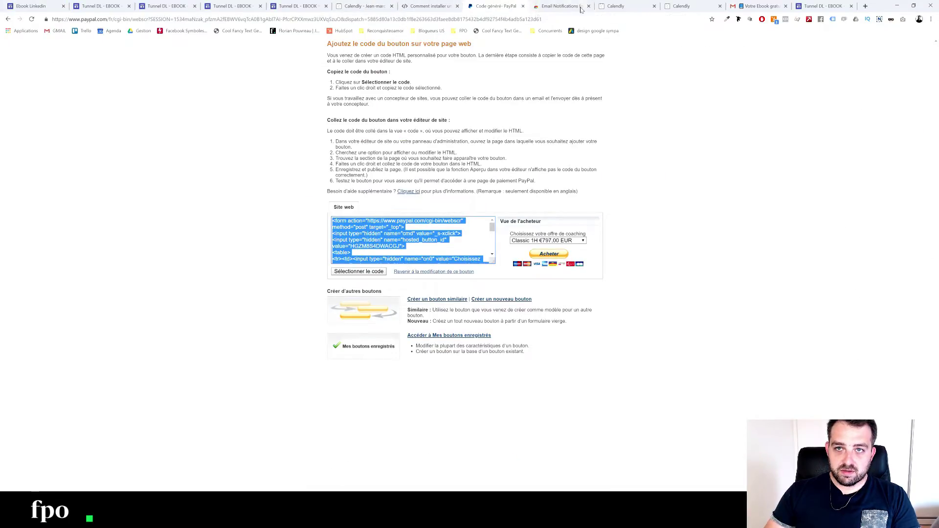
click(537, 6)
click(633, 7)
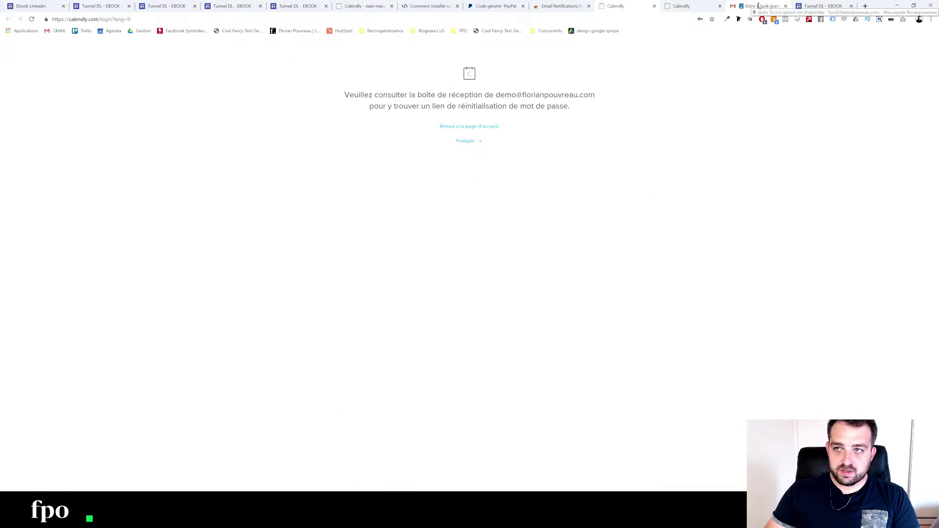
click(760, 6)
click(147, 20)
text(g)
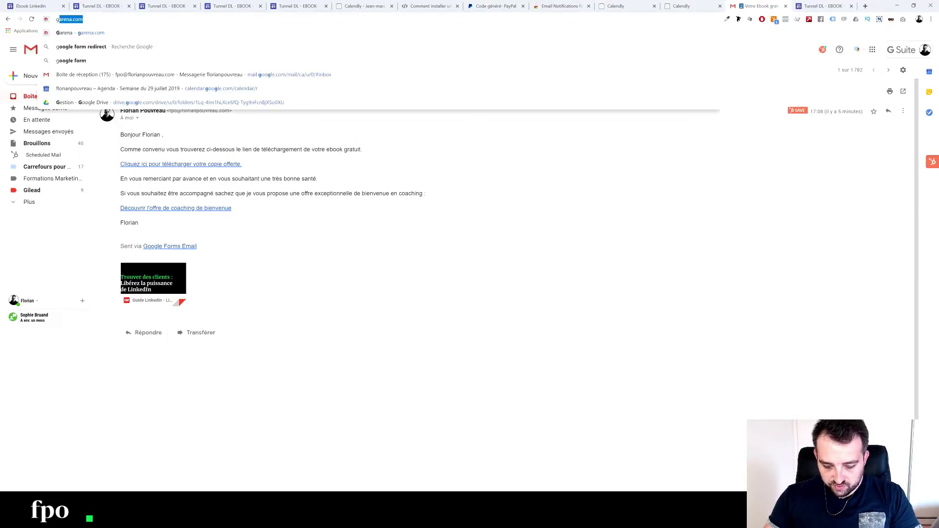
text(oogle form)
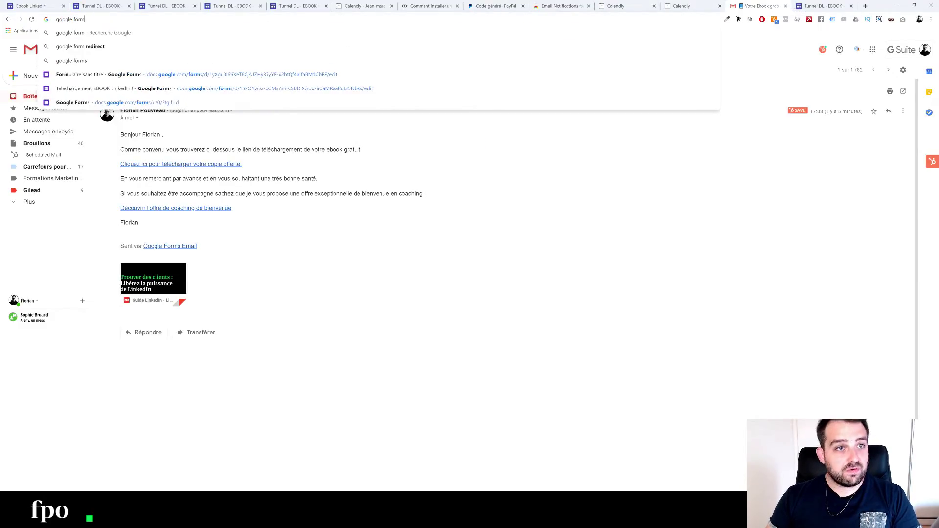
key(Return)
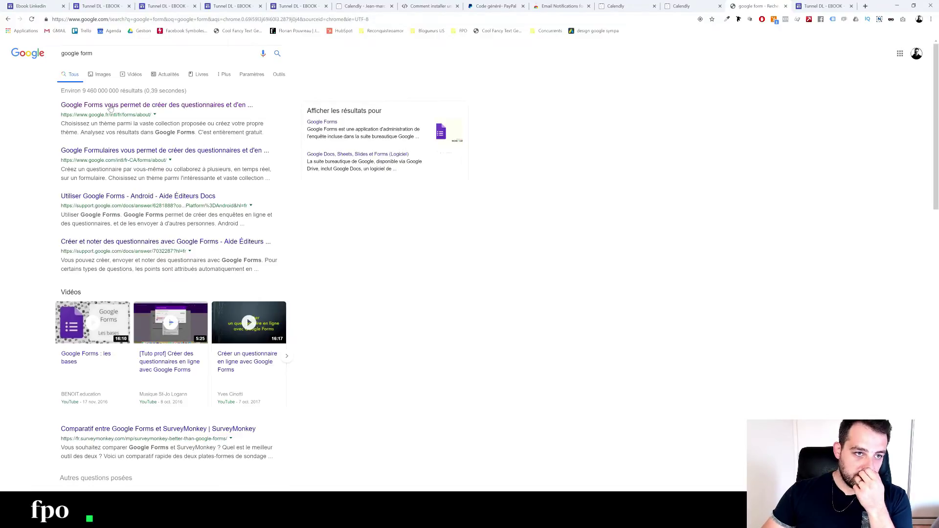
Go to Google Forms from the first search result and open the "Téléchargement EBOOK LinkedIn !" form
click(111, 105)
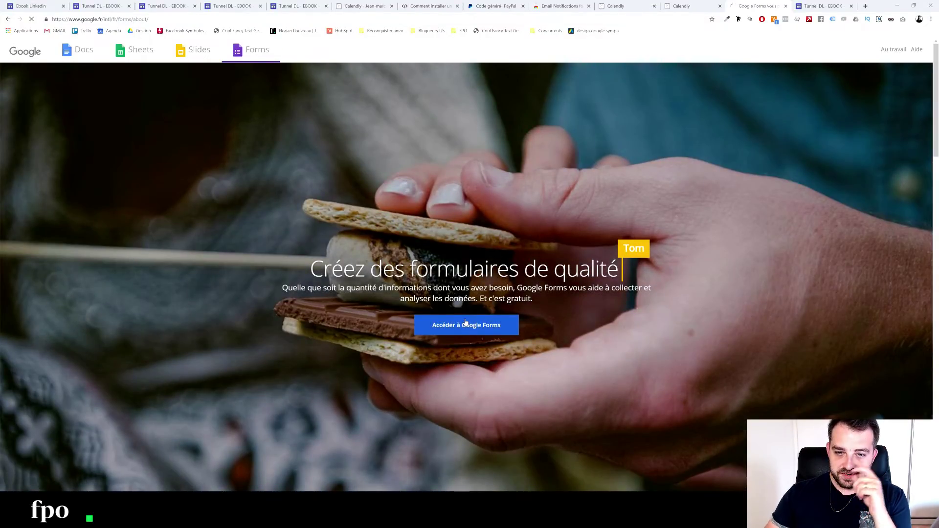
click(465, 322)
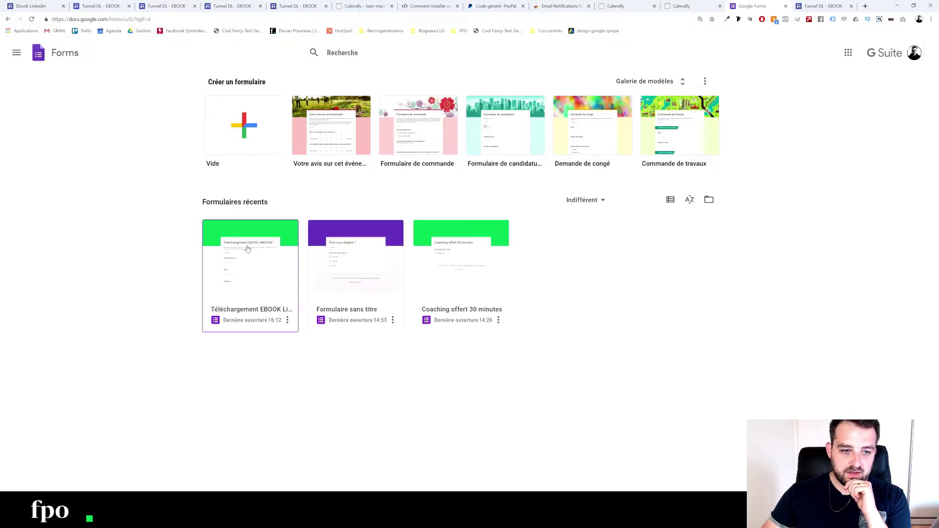
click(227, 228)
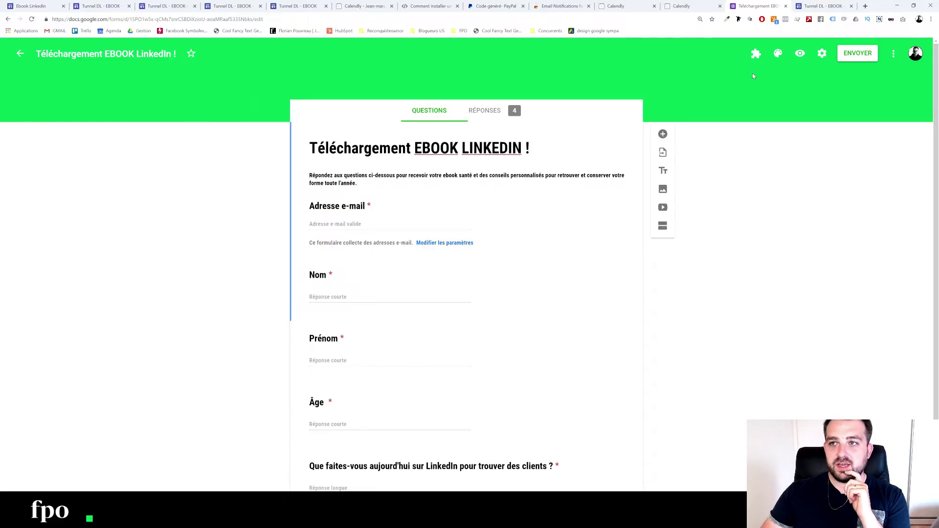
Add the custom colour #0D0D0D as the form's theme colour
click(777, 54)
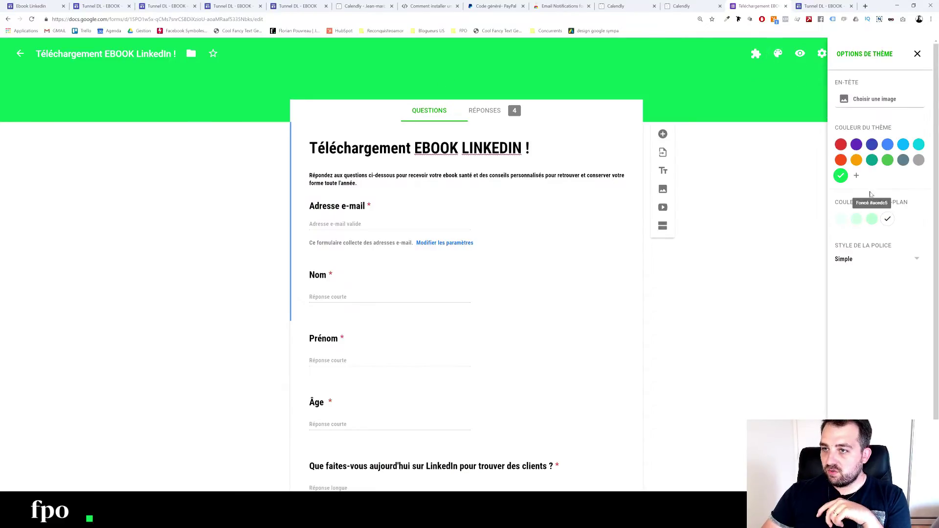
click(855, 180)
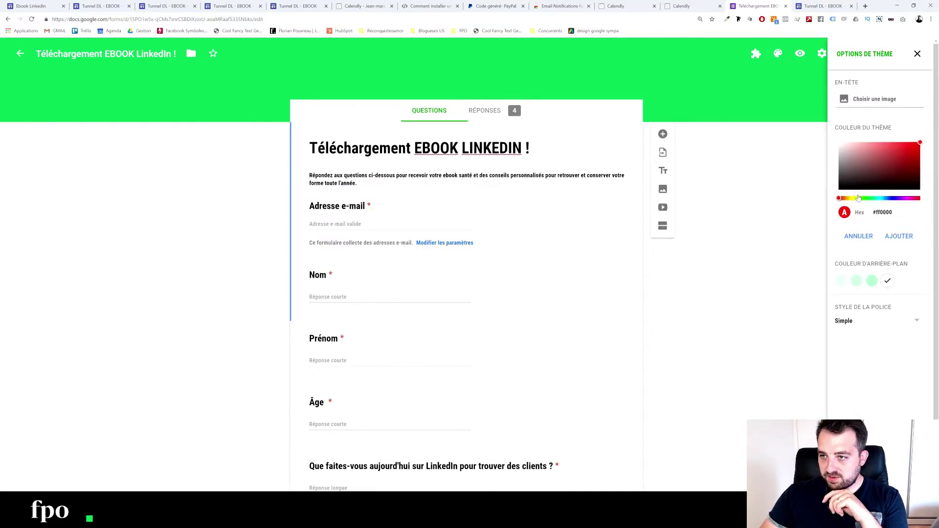
double_click(884, 212)
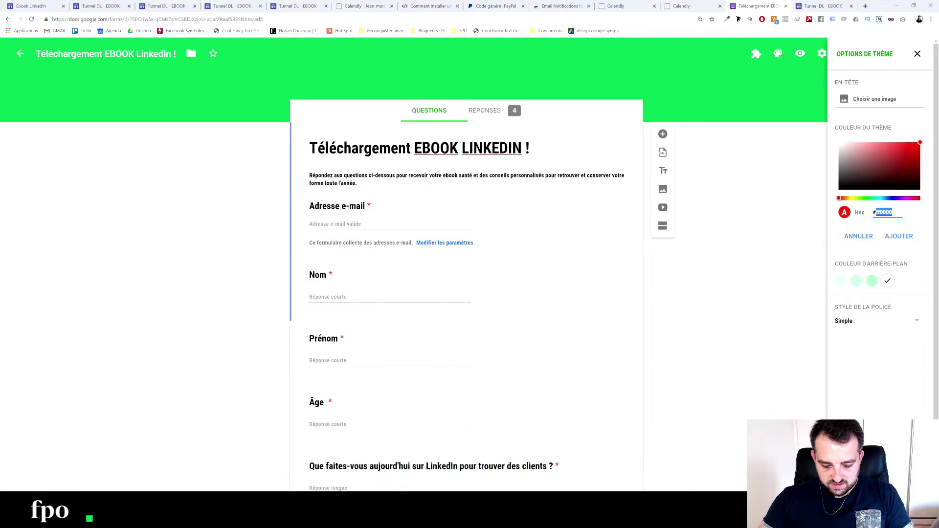
text(0D0D0D)
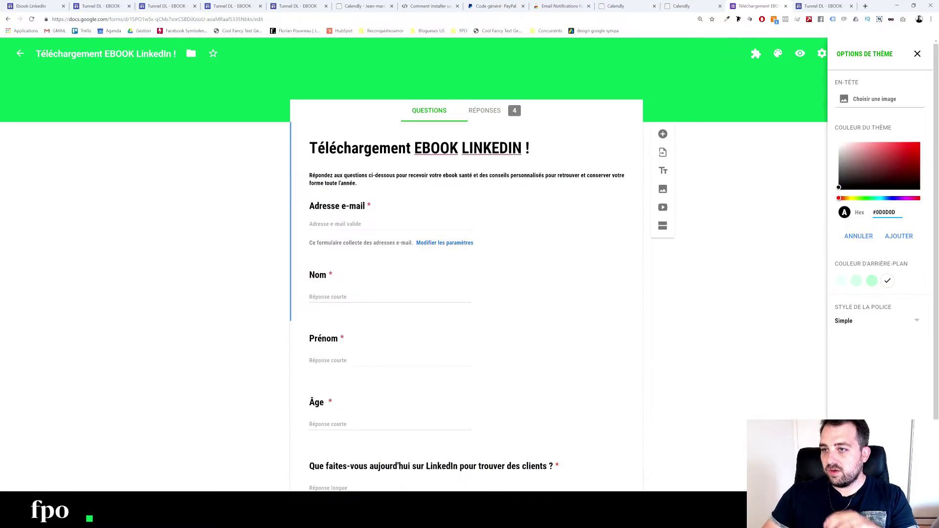
click(892, 236)
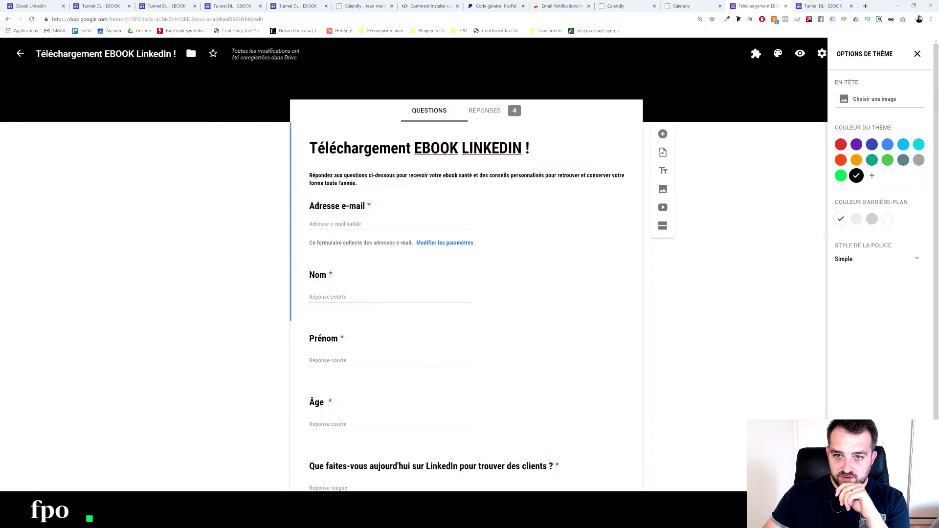
Check the e-mail address collection option in the form's general settings, save the settings and close the theme options
triple_click(418, 148)
click(468, 215)
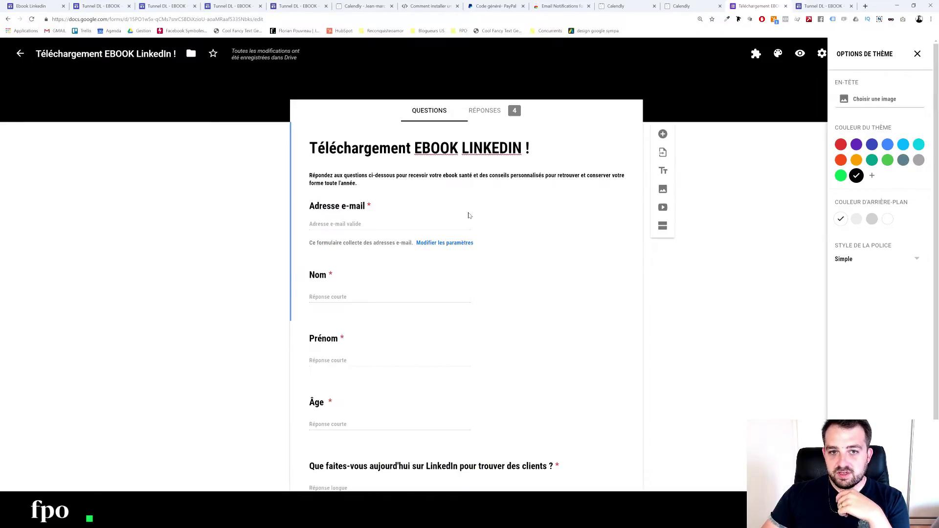
click(821, 53)
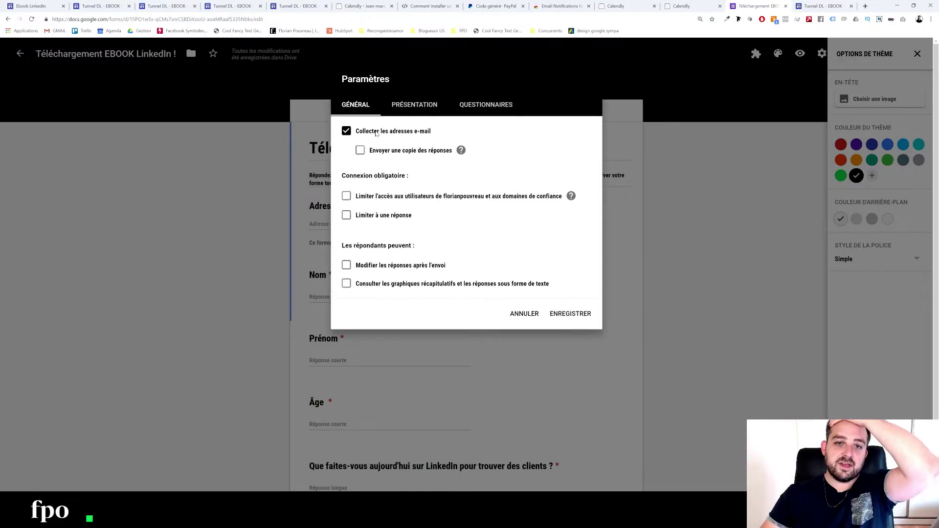
click(571, 316)
click(917, 55)
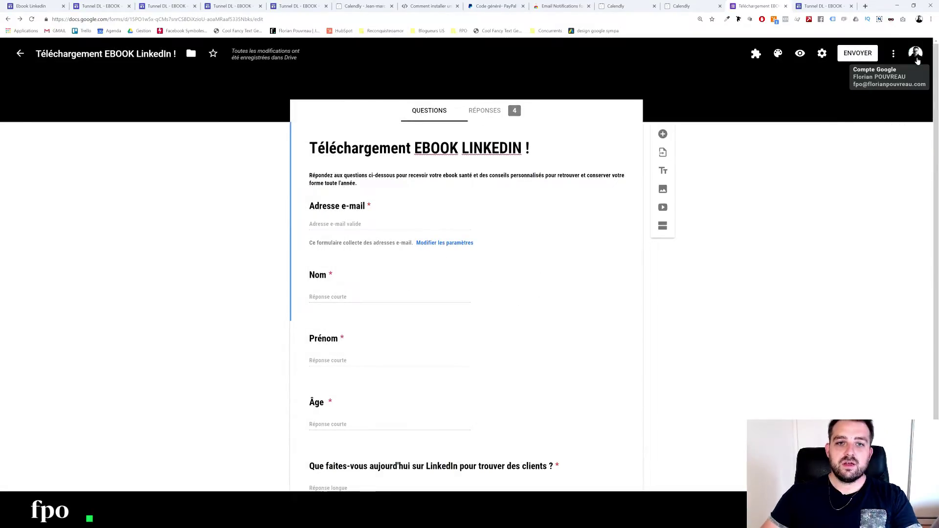
Review the form's Nom and Prénom questions and the paragraph question about finding clients on LinkedIn
click(326, 295)
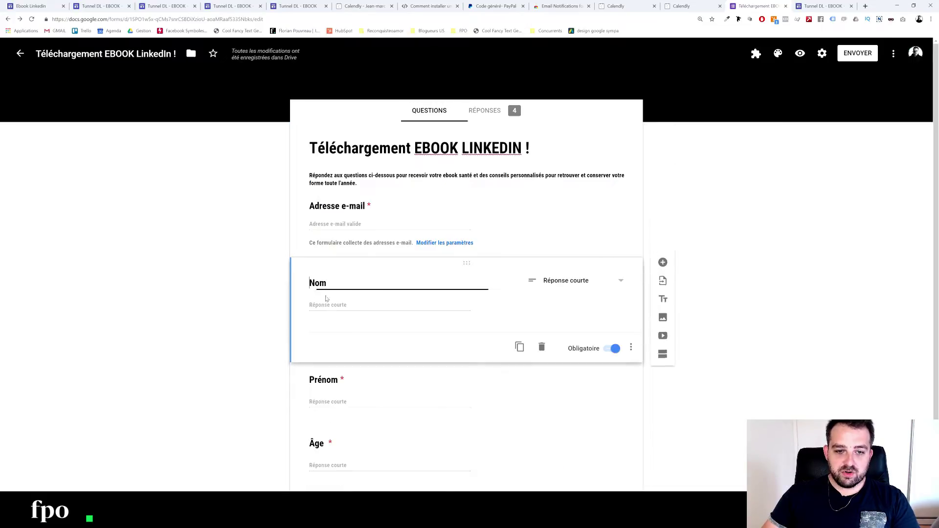
click(357, 400)
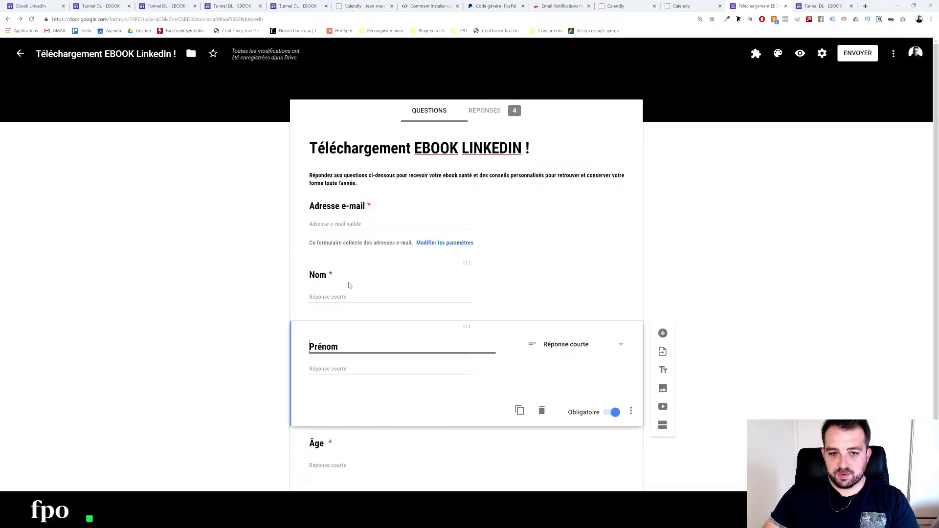
scroll(206, 310, down, 1)
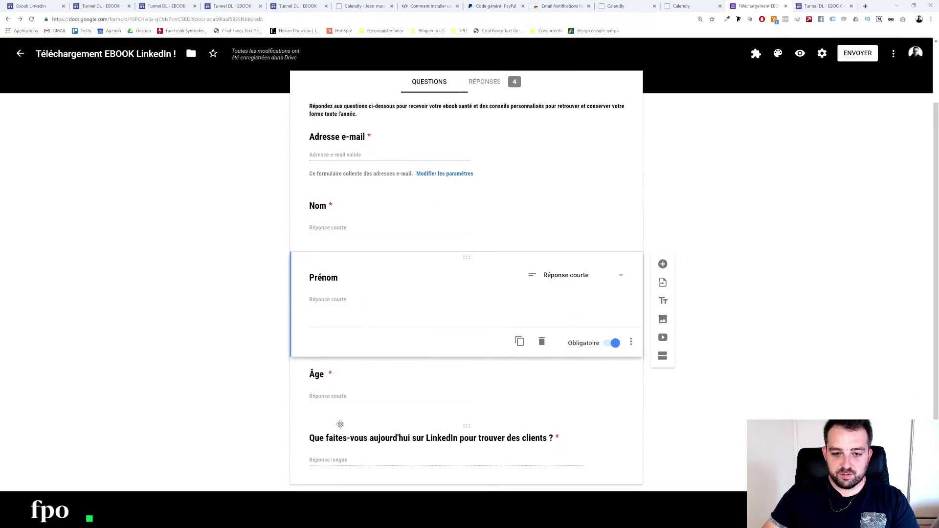
click(349, 442)
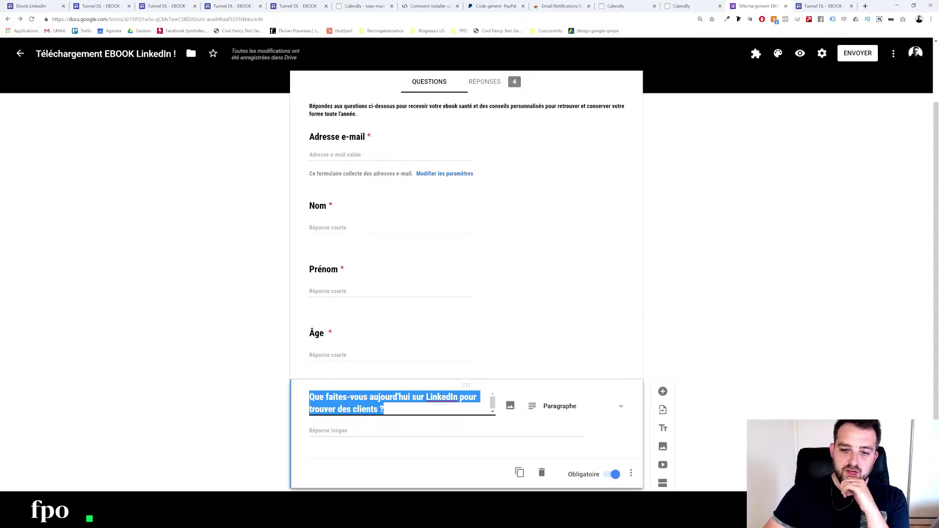
click(384, 408)
click(199, 362)
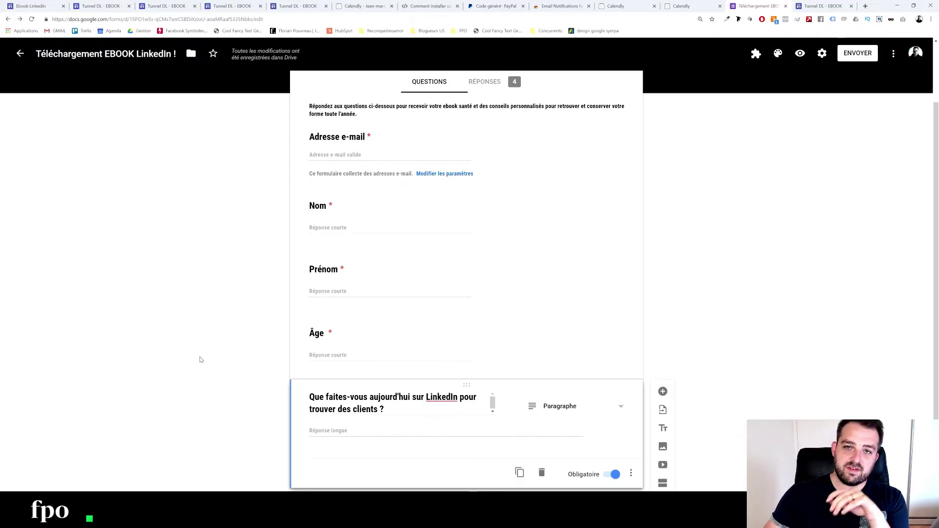
Look through the form's responses in summary and individual view, and return to the questions
click(487, 87)
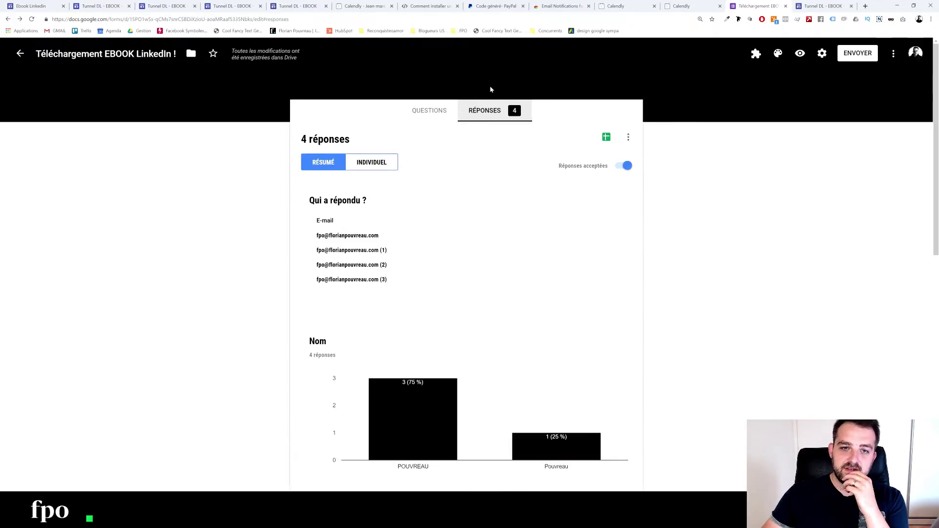
scroll(361, 249, down, 2)
scroll(361, 250, up, 2)
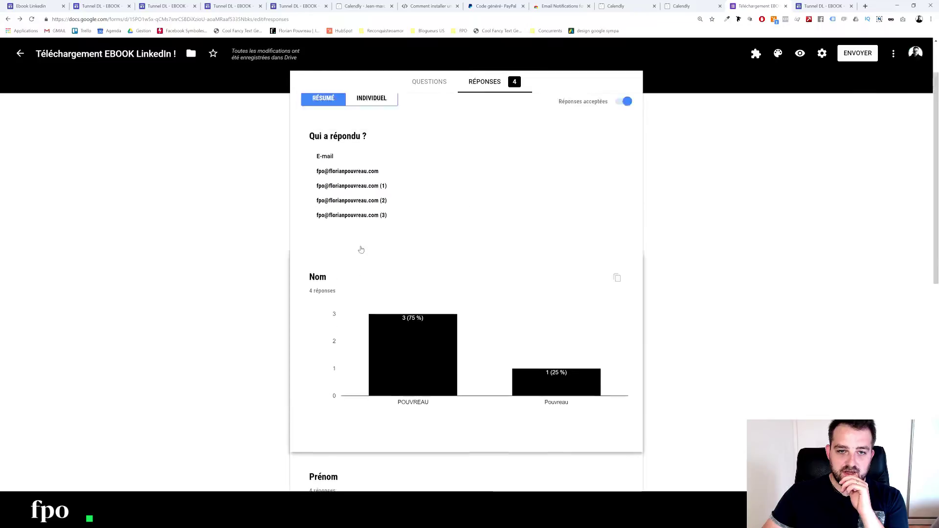
click(366, 253)
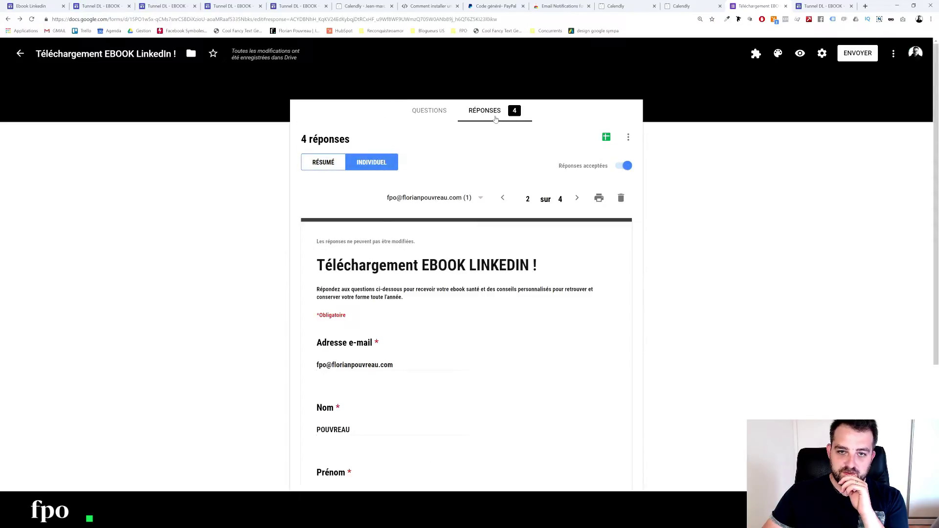
click(444, 114)
click(488, 108)
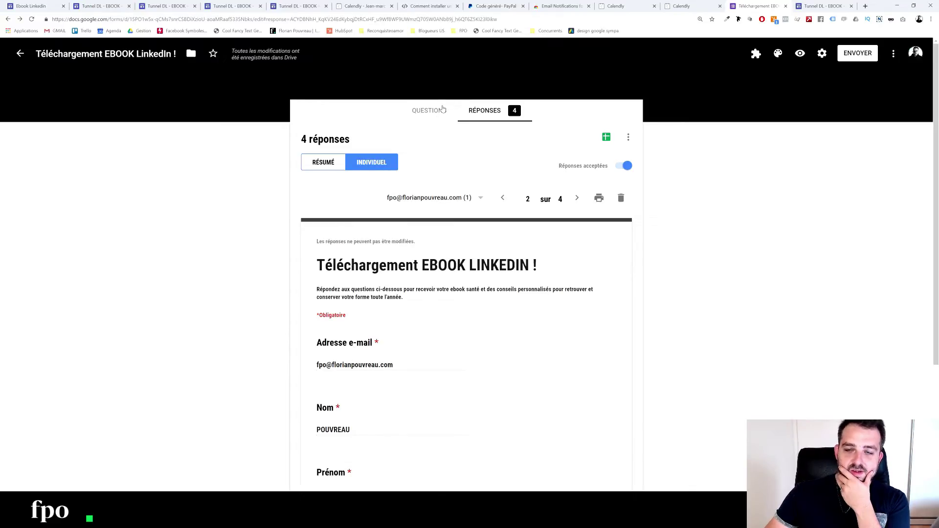
click(425, 110)
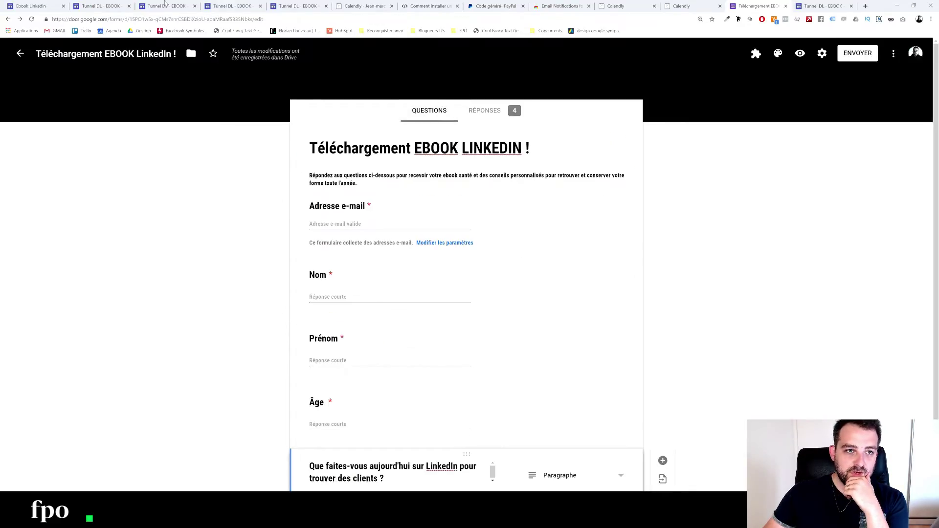
Switch to the Google Sites editor and view the capture form embedded in the page down to its submit button
click(93, 6)
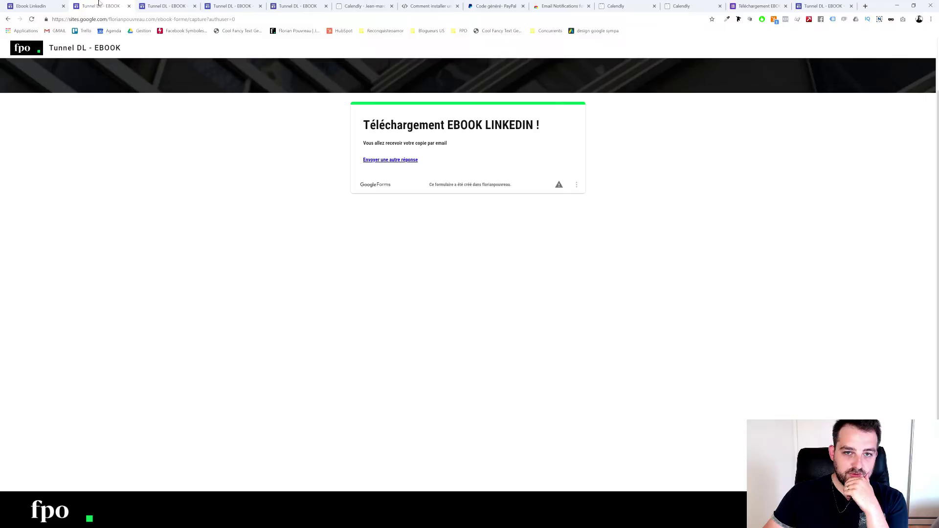
click(58, 6)
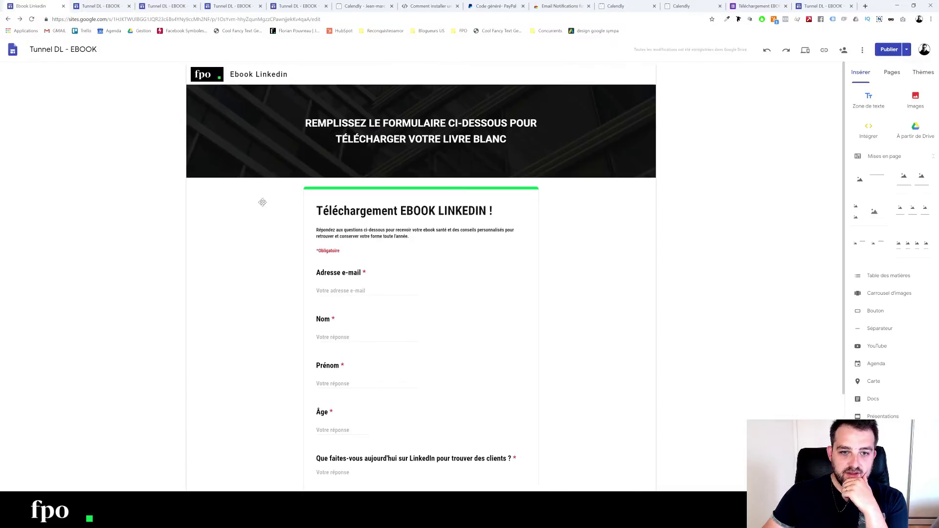
scroll(384, 272, down, 2)
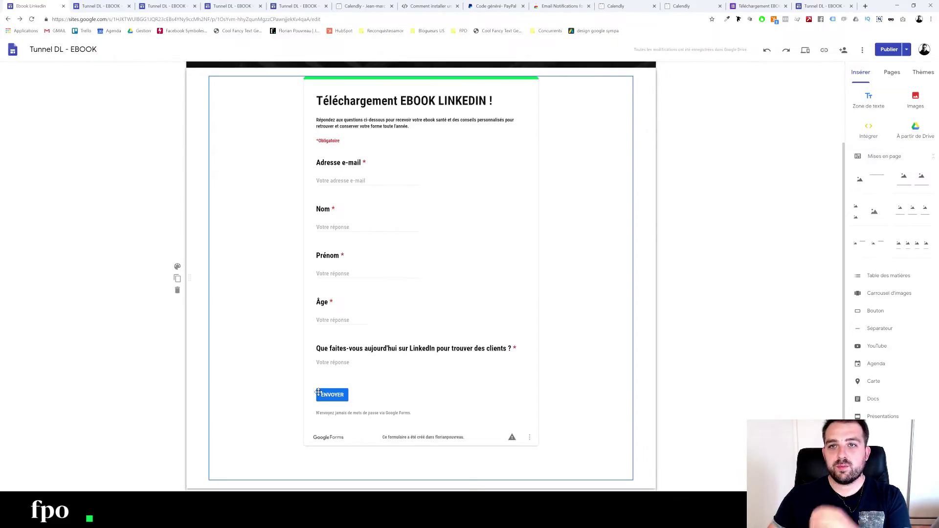
Switch to the Chrome Web Store page of the Email Notifications for Forms add-on and view its name and preview images
click(565, 7)
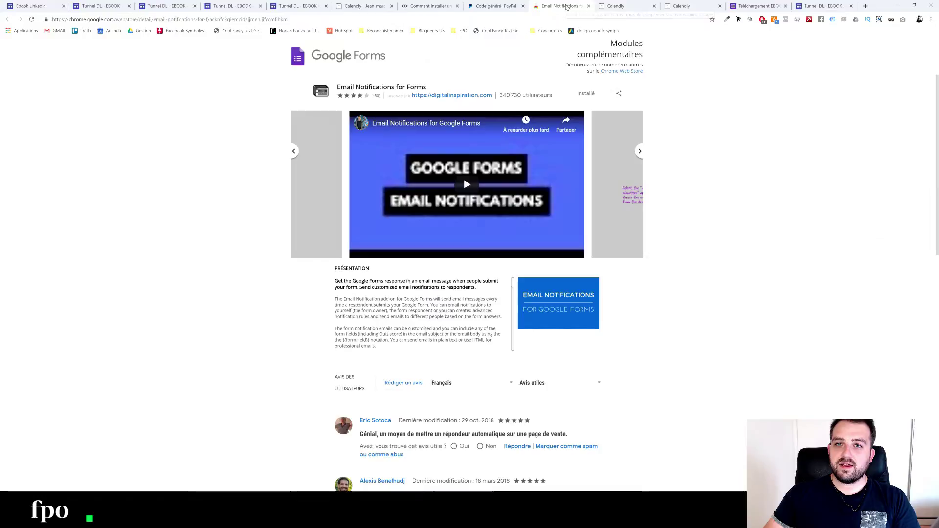
drag(371, 88, 452, 90)
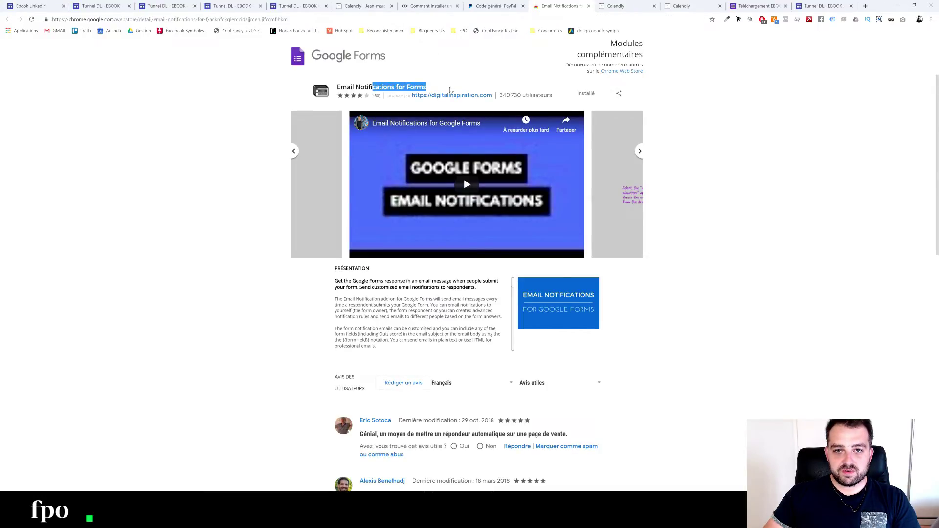
click(440, 87)
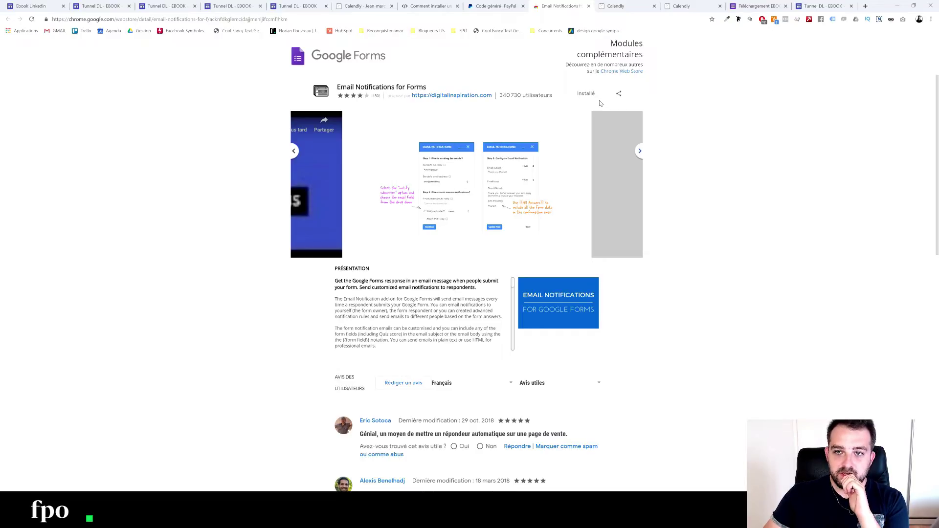
Return to the form in Google Forms and start creating an email notification with the Email Notifications for Forms add-on
click(313, 9)
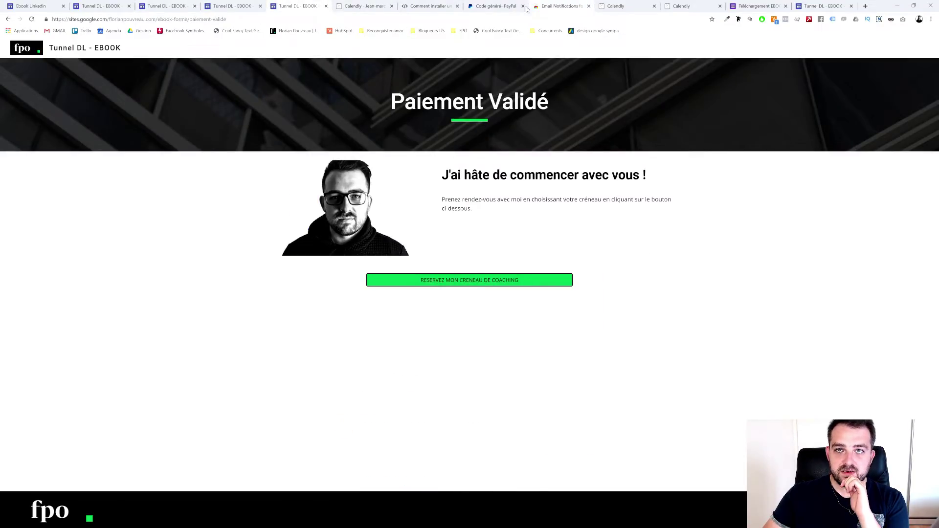
click(749, 6)
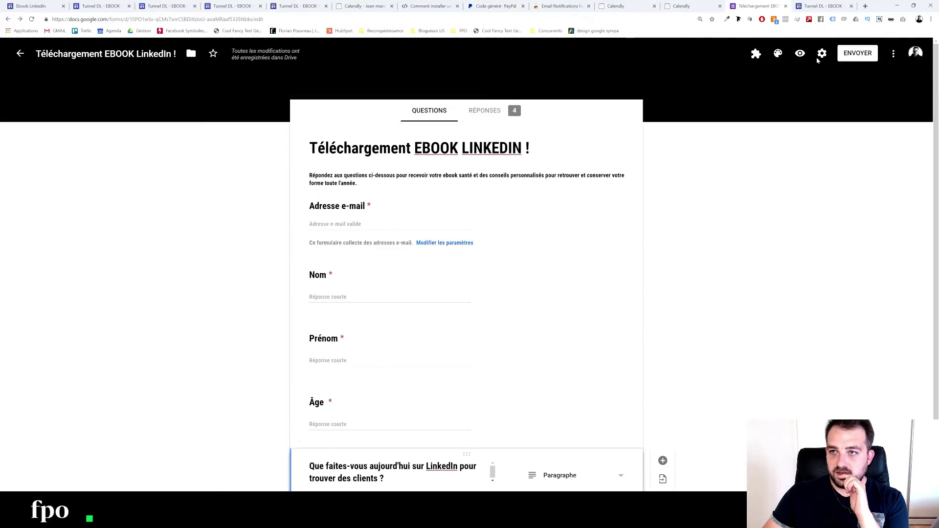
click(756, 53)
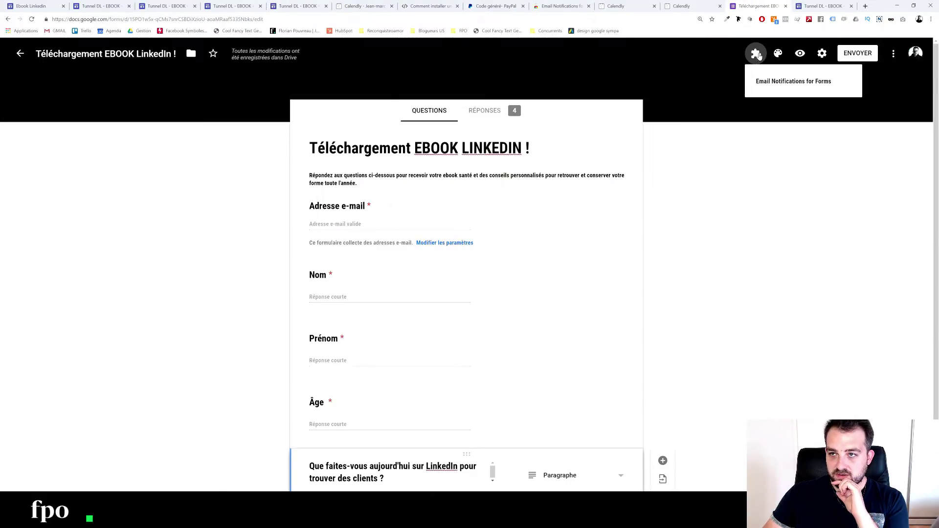
click(771, 79)
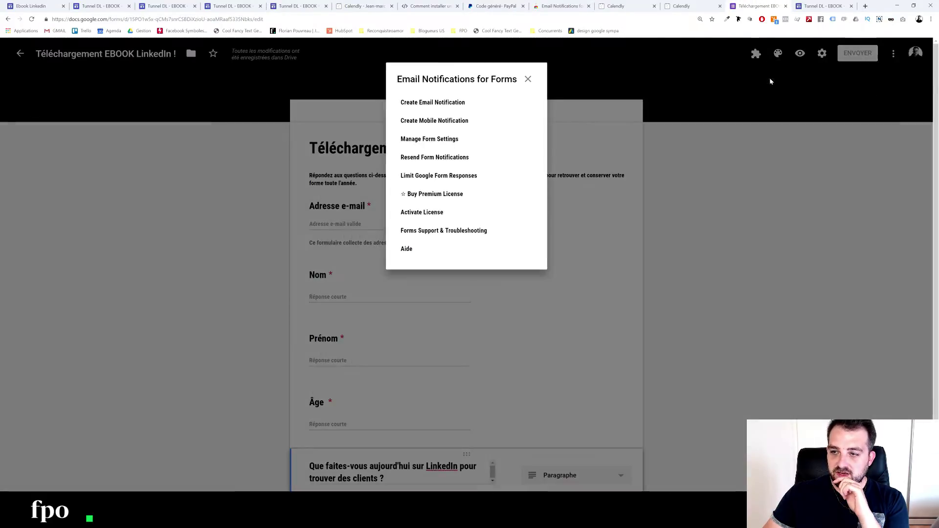
click(429, 104)
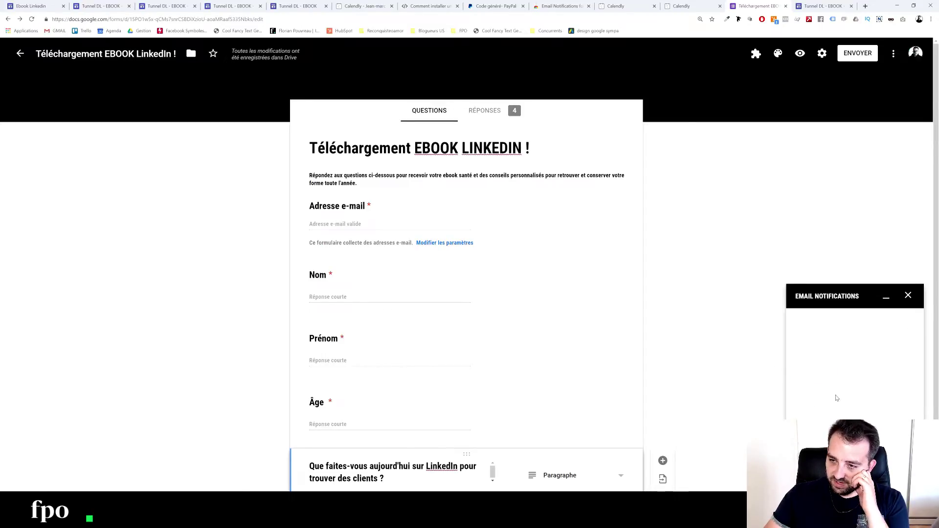
Review the notification's recipient, sender and template settings, and choose Submitter Email Address as the email question for notifying the form submitter
scroll(836, 398, down, 5)
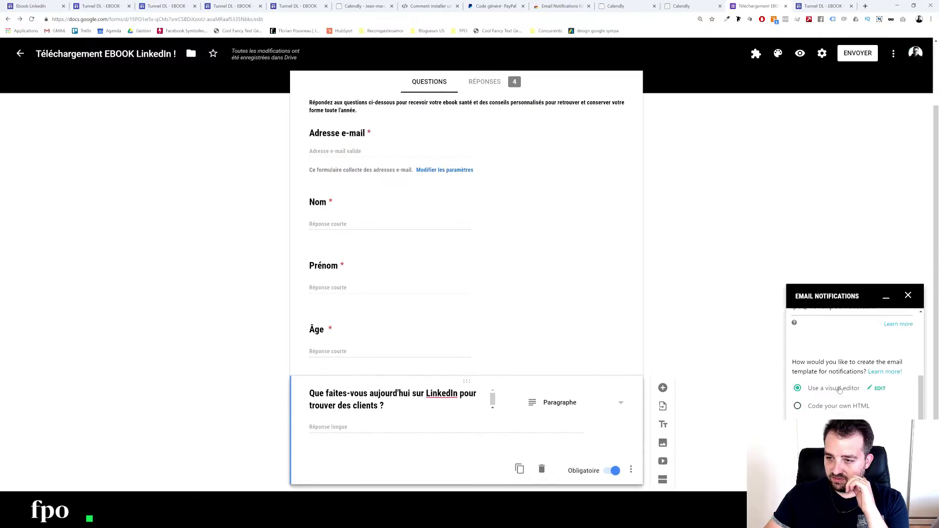
scroll(839, 389, up, 5)
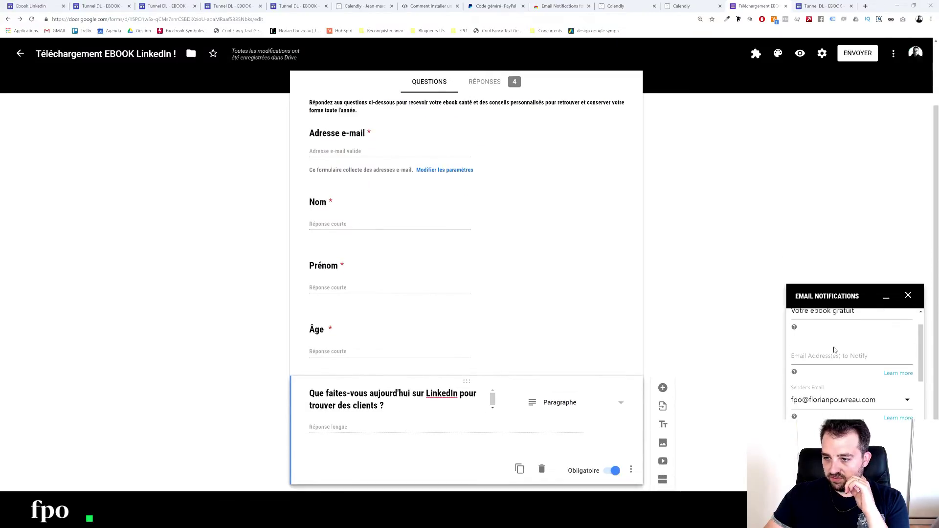
scroll(819, 402, down, 2)
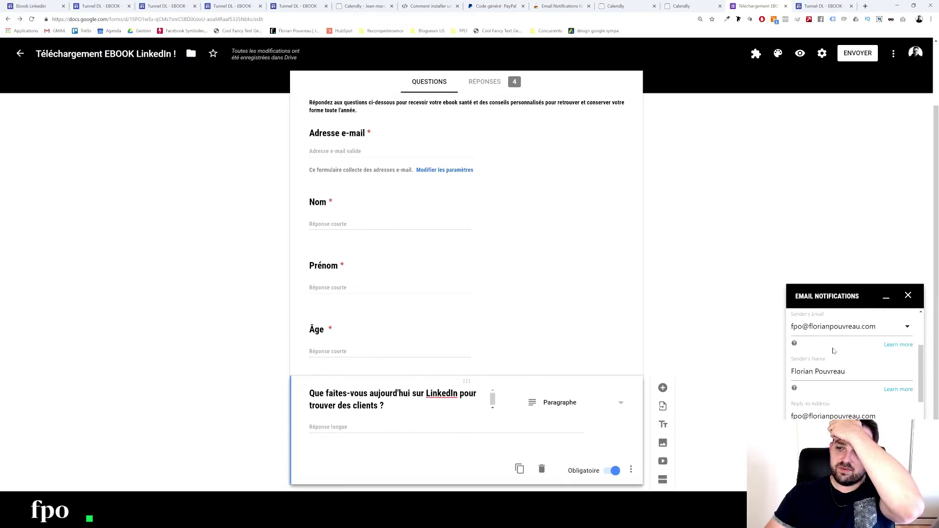
scroll(832, 377, down, 4)
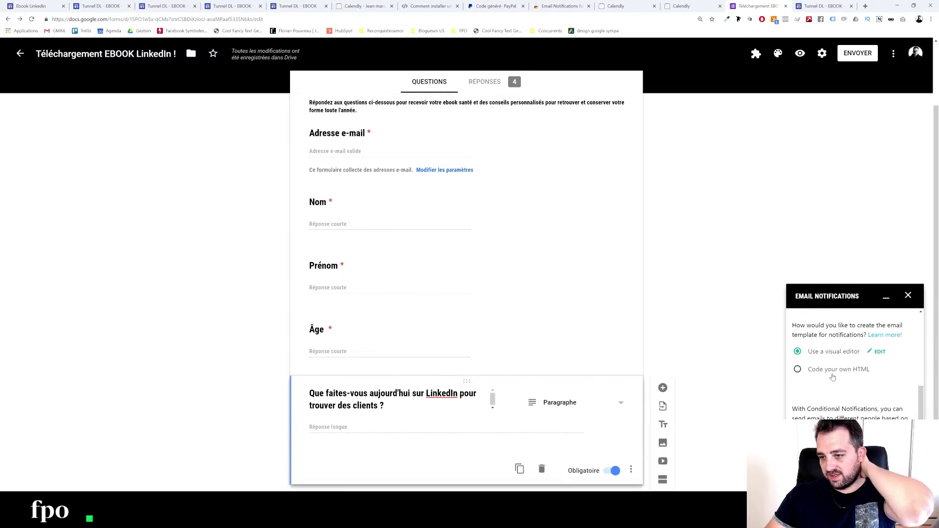
scroll(851, 386, down, 3)
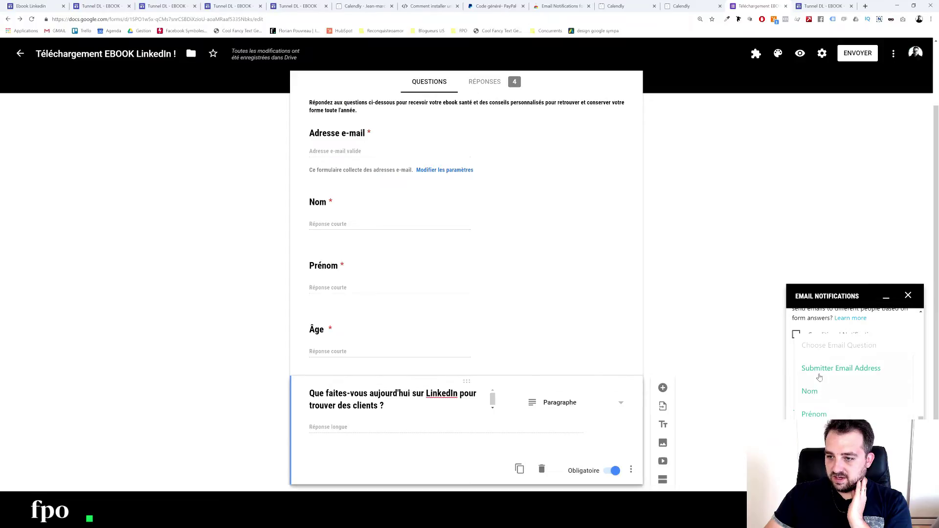
click(884, 376)
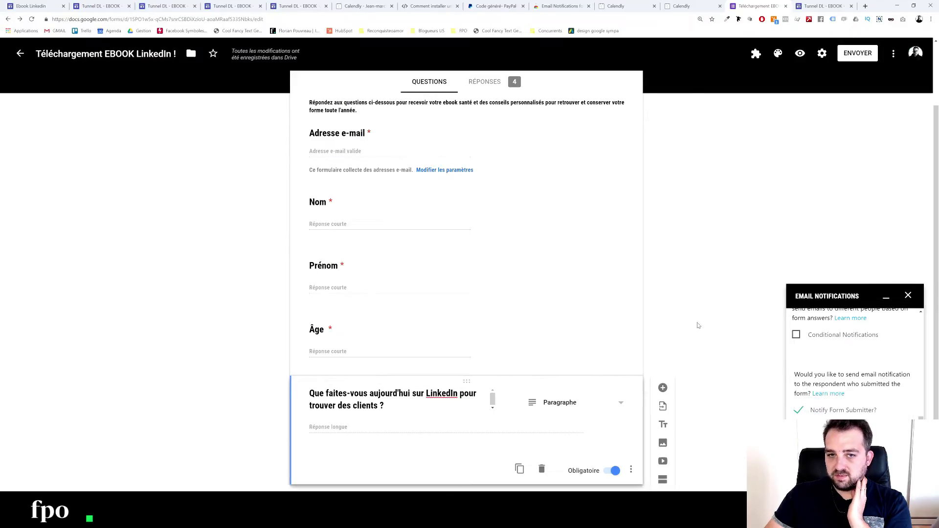
Open the notification's email template in the visual editor and examine its subject and the start of its message body
scroll(851, 372, up, 2)
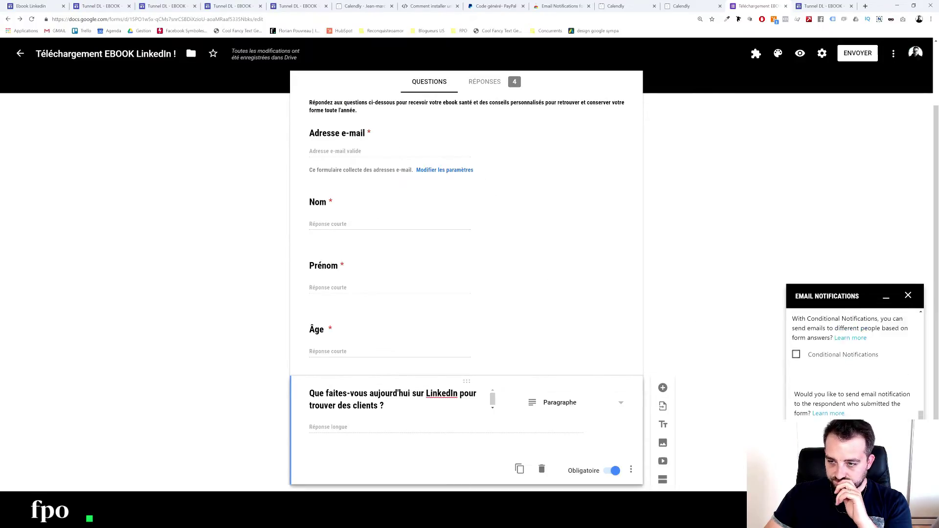
scroll(856, 389, up, 2)
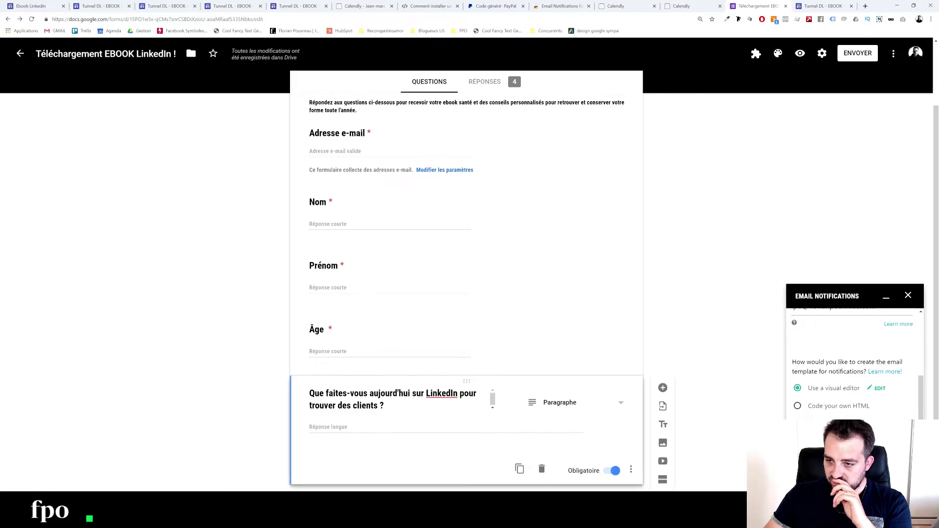
click(880, 389)
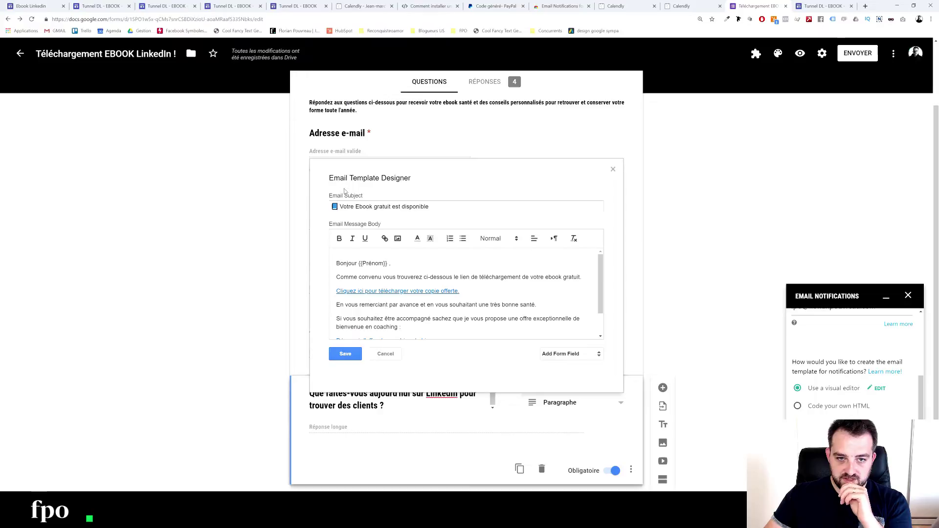
drag(440, 206, 255, 206)
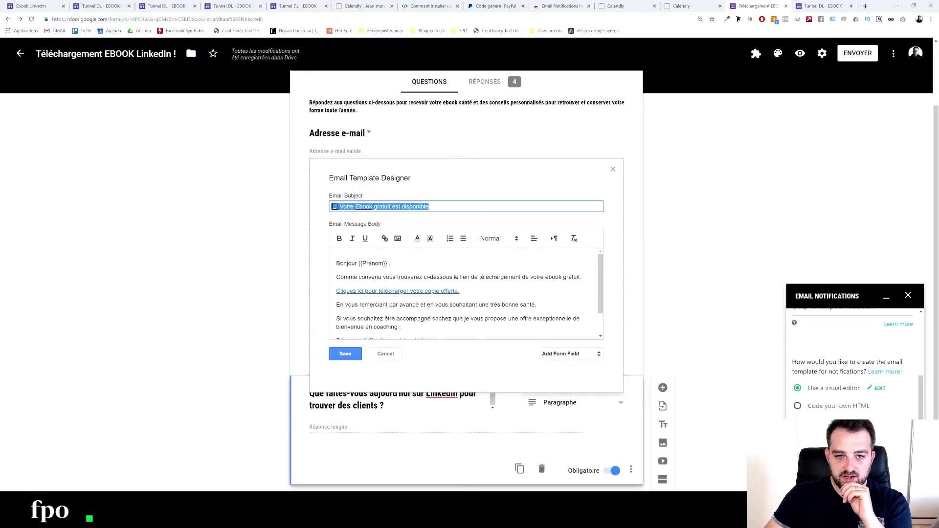
key(Tab)
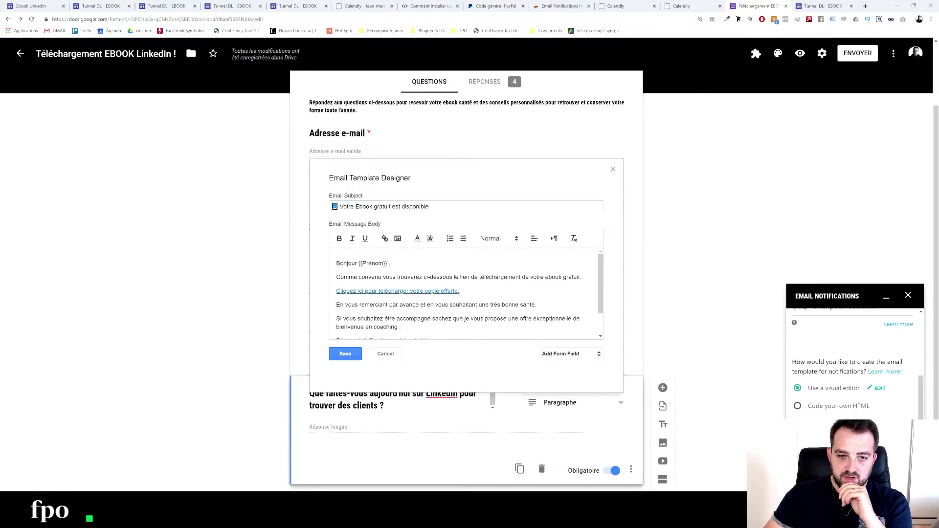
Examine the form fields available for the email template and the rest of its message, and select the "Découvrir l'offre de coaching de bienvenue" link text
click(585, 360)
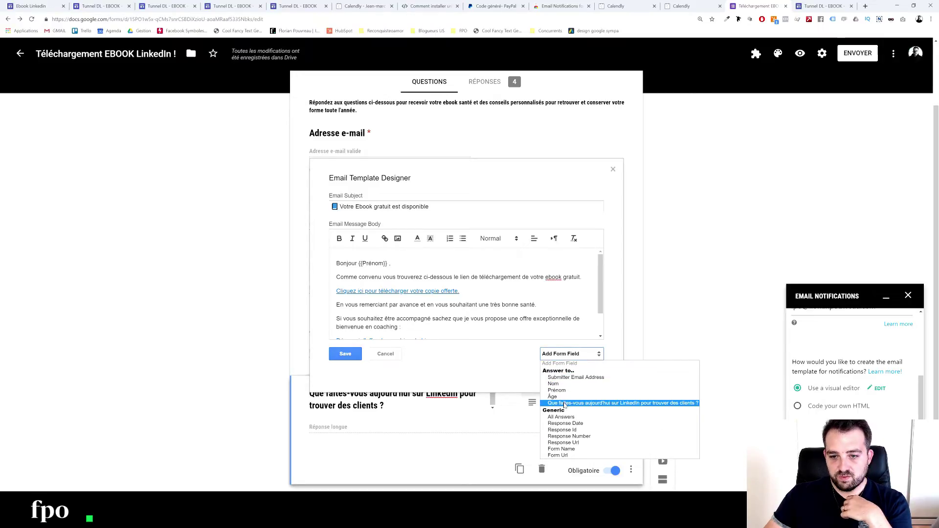
click(575, 378)
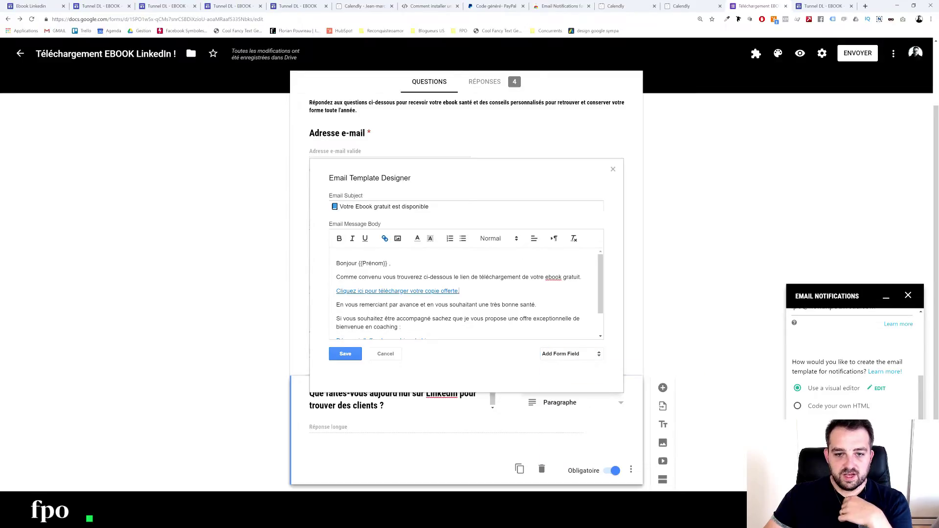
scroll(464, 294, up, 5)
scroll(440, 293, down, 1)
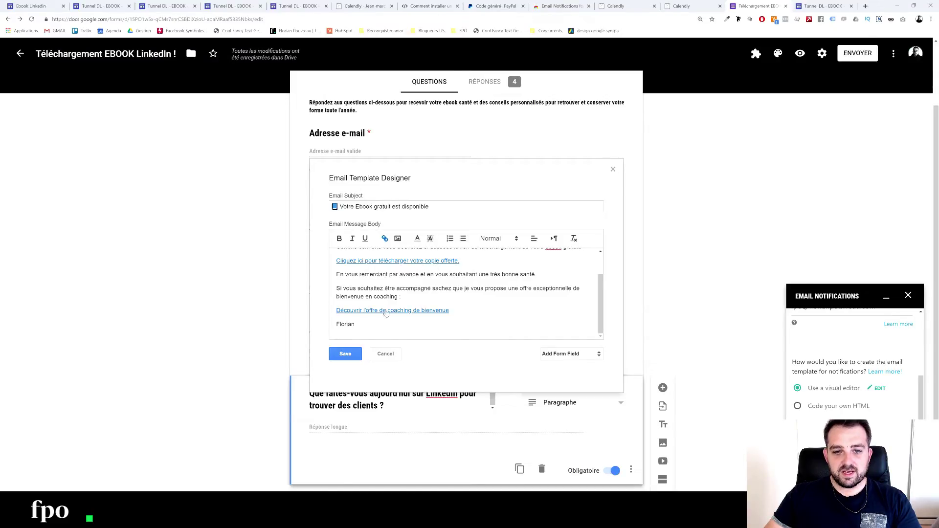
drag(448, 310, 297, 313)
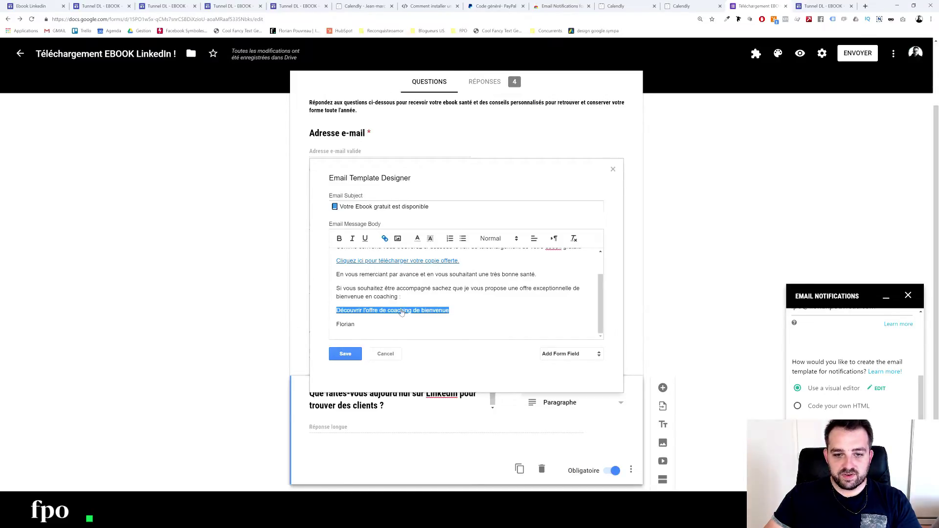
Open the Page de vente in the Tunnel DL - EBOOK site editor, display its published version and select that page's web address
click(118, 6)
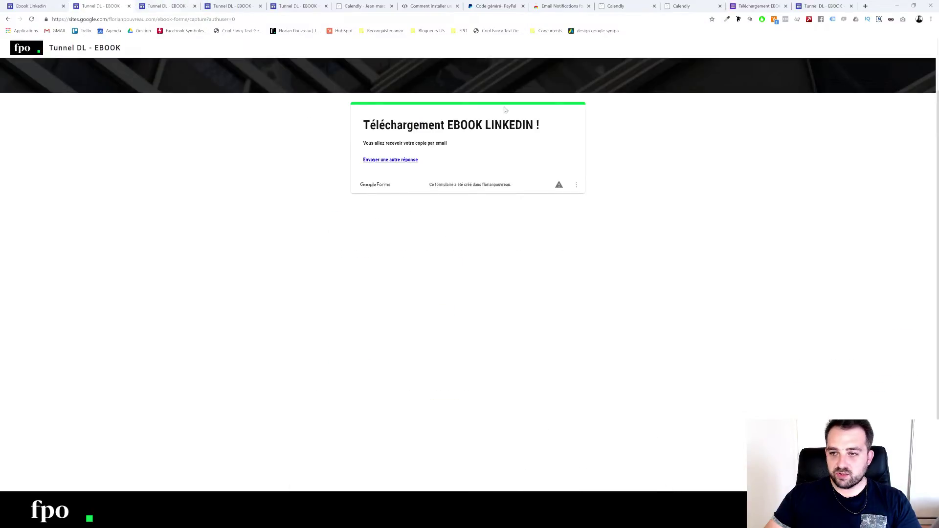
click(128, 6)
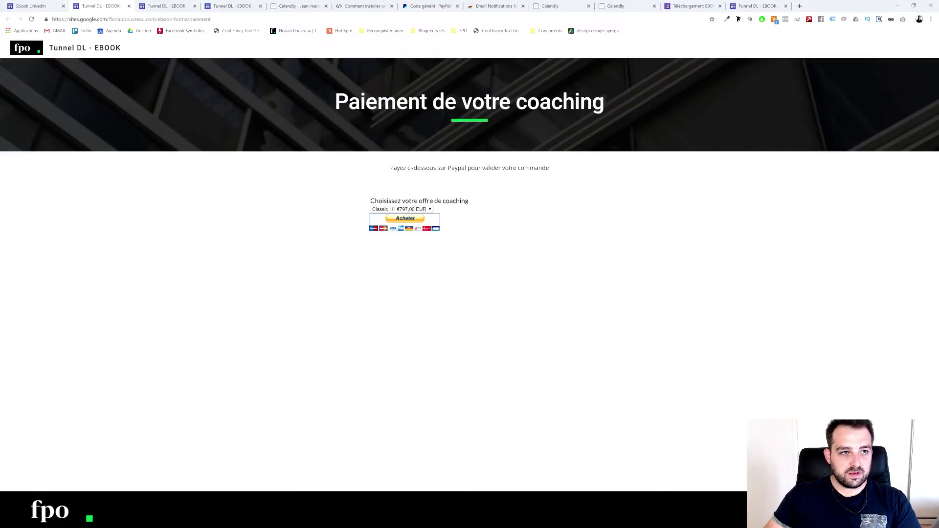
click(29, 6)
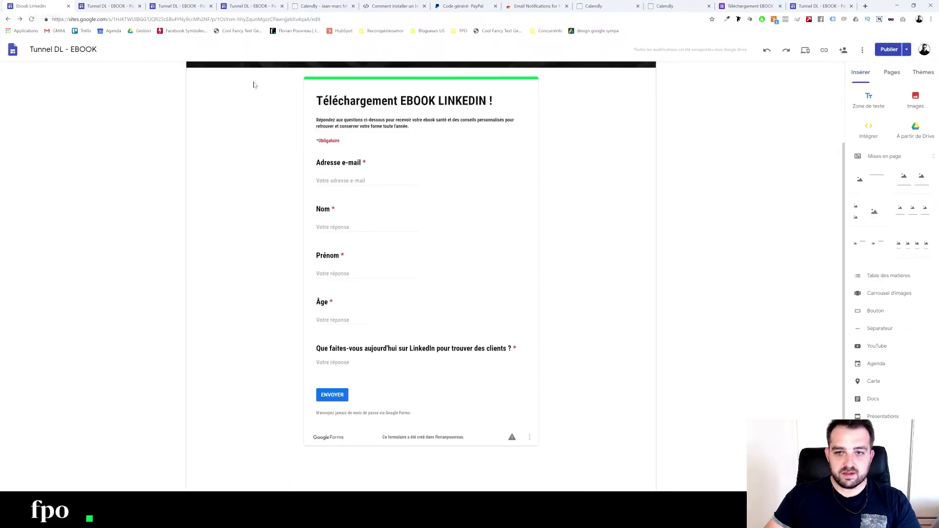
click(894, 73)
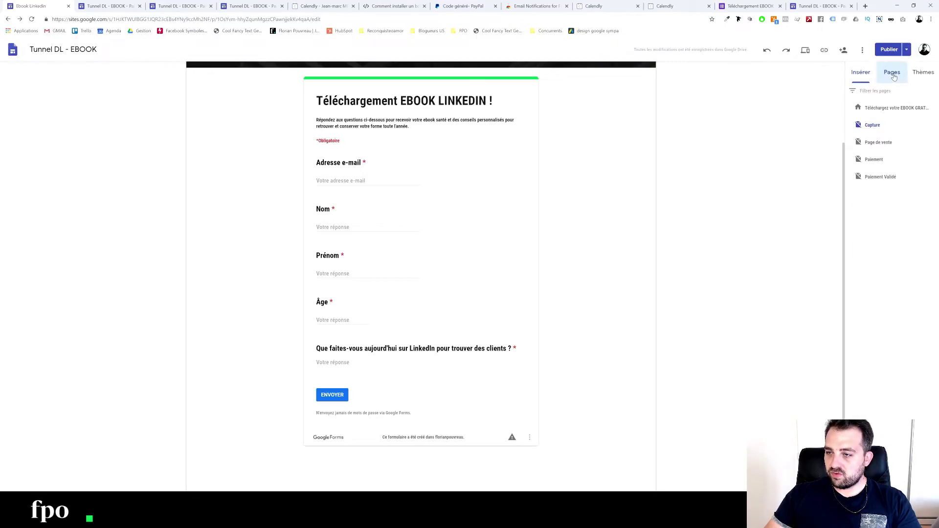
click(891, 142)
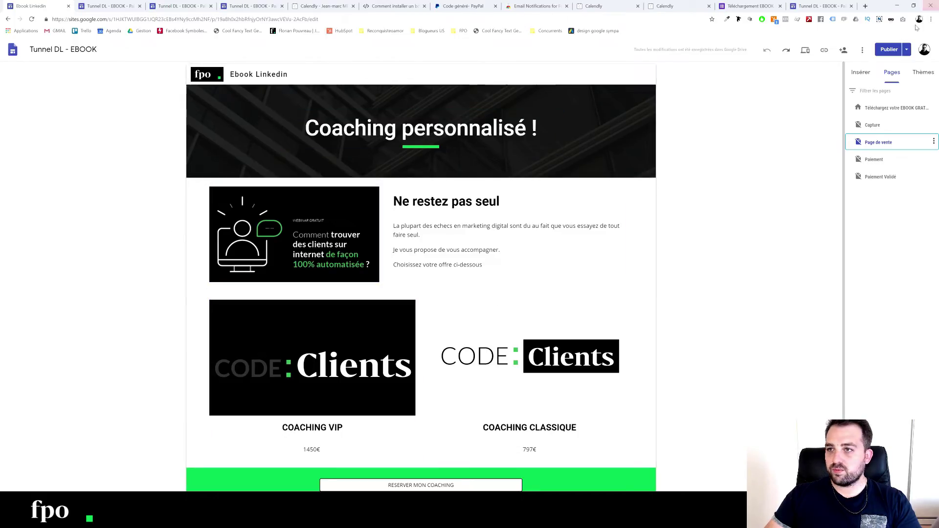
click(908, 52)
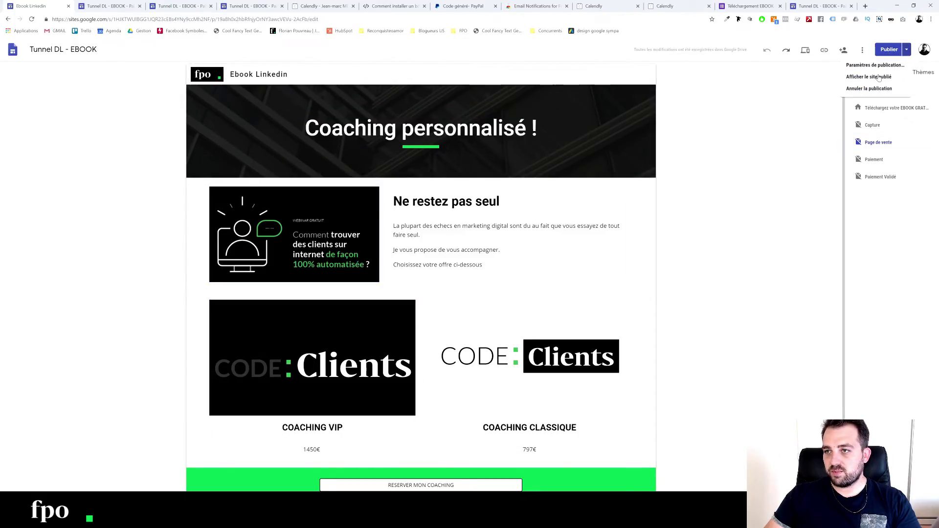
click(879, 78)
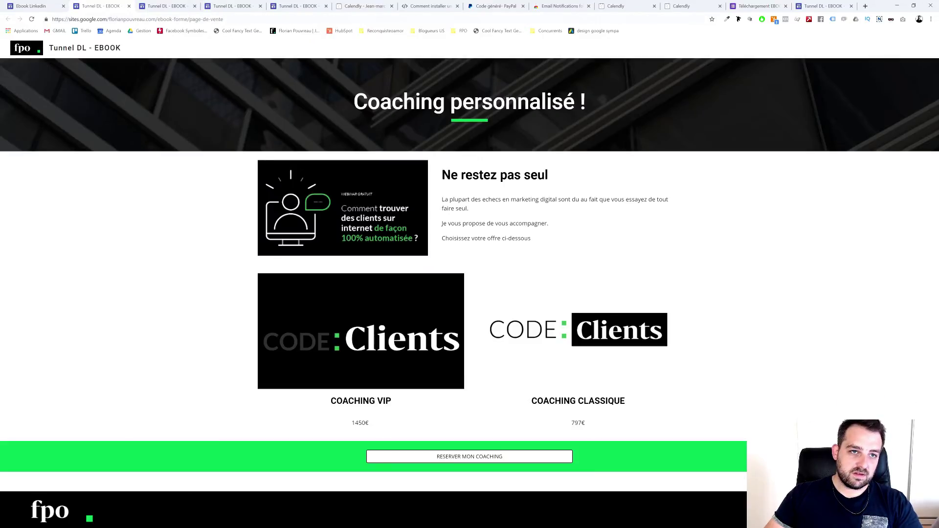
click(137, 19)
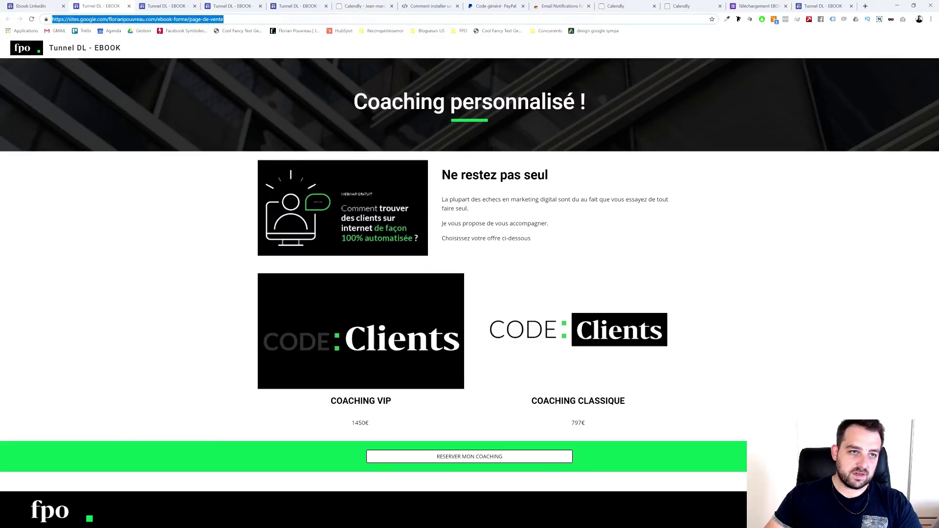
right_click(161, 20)
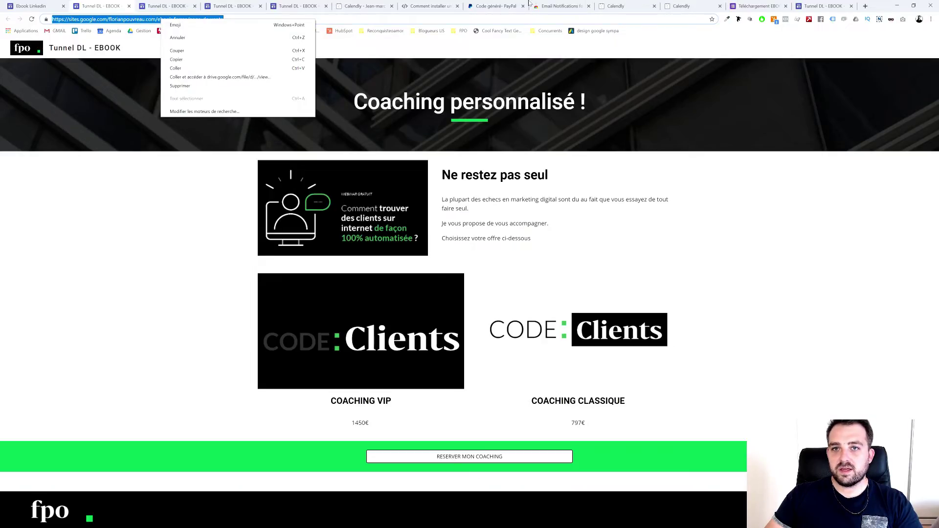
Return to the form, save the email template and update the notification rule
click(767, 6)
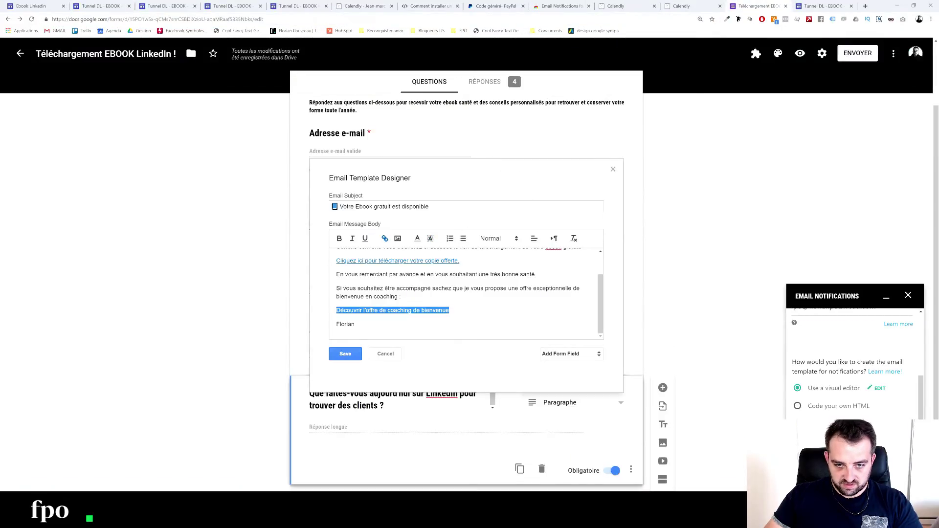
click(345, 353)
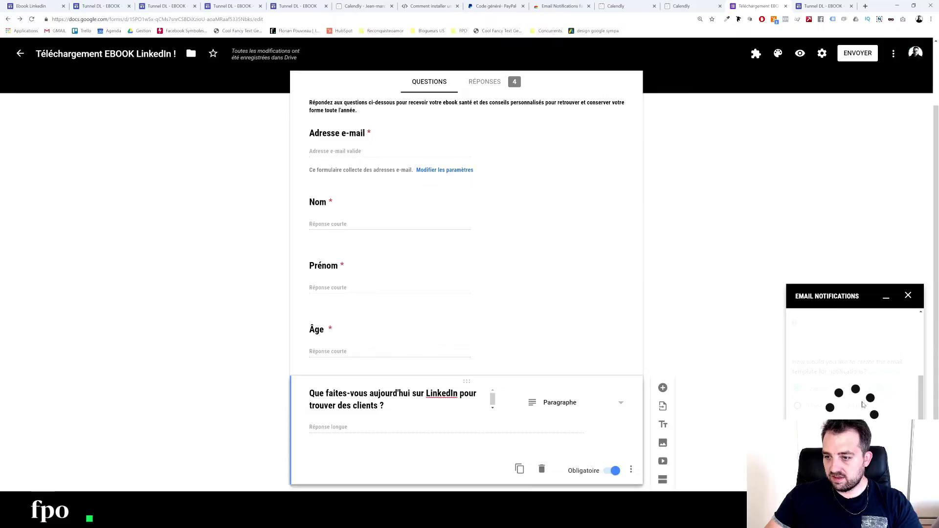
scroll(862, 404, down, 5)
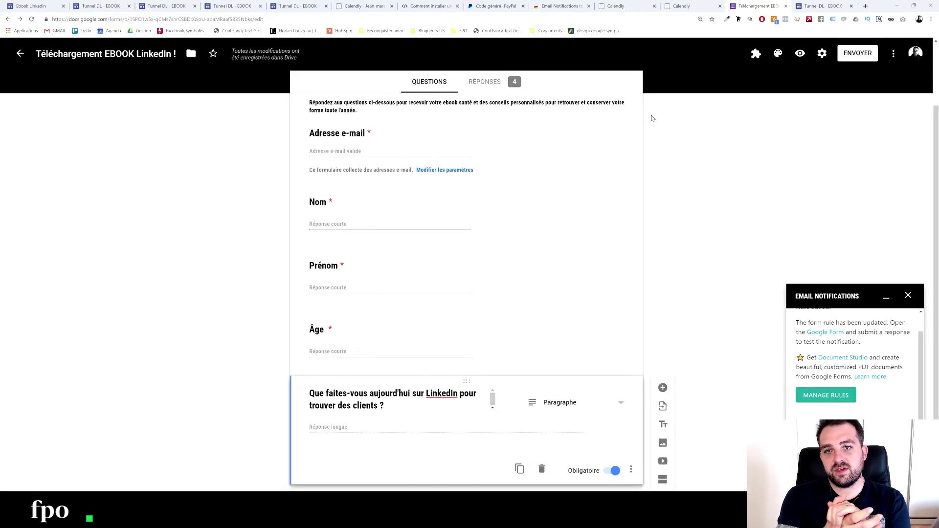
View the form's responses, open the linked response spreadsheet to look over its entries, and close it
click(489, 83)
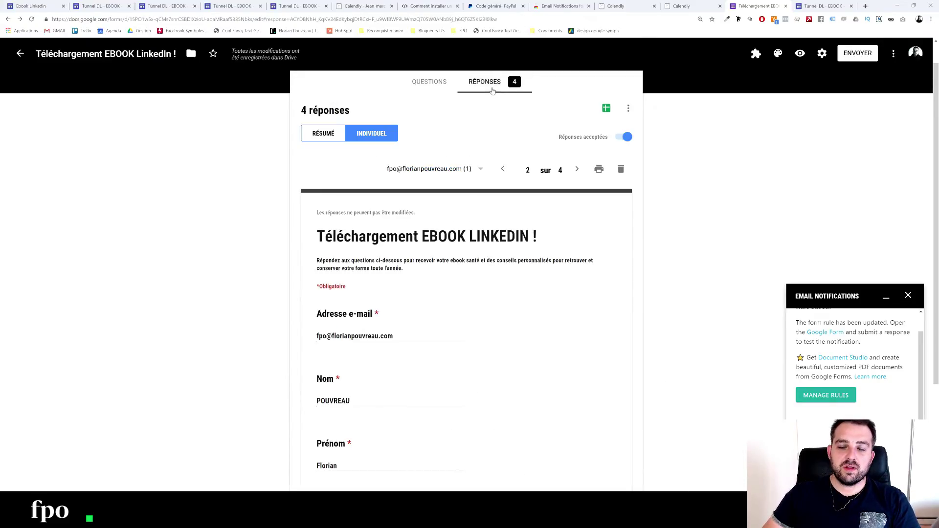
click(606, 109)
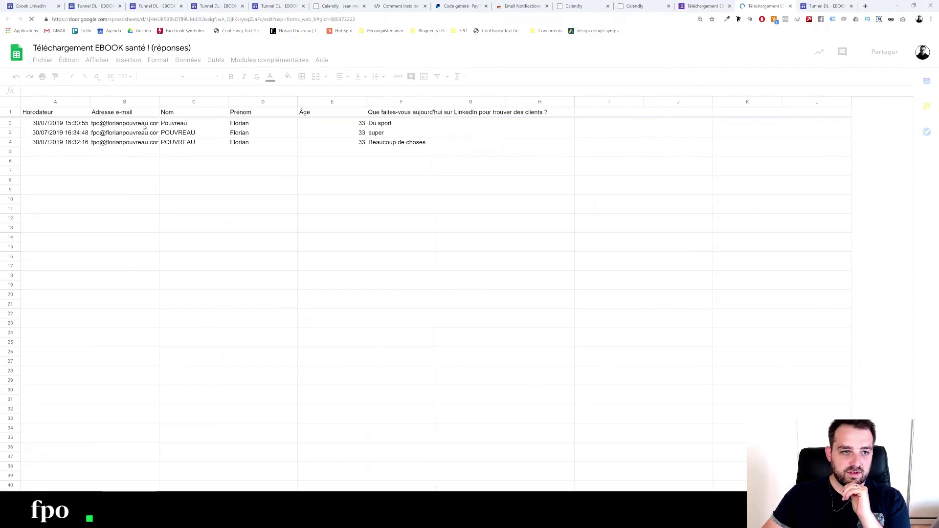
drag(142, 125, 142, 278)
click(178, 239)
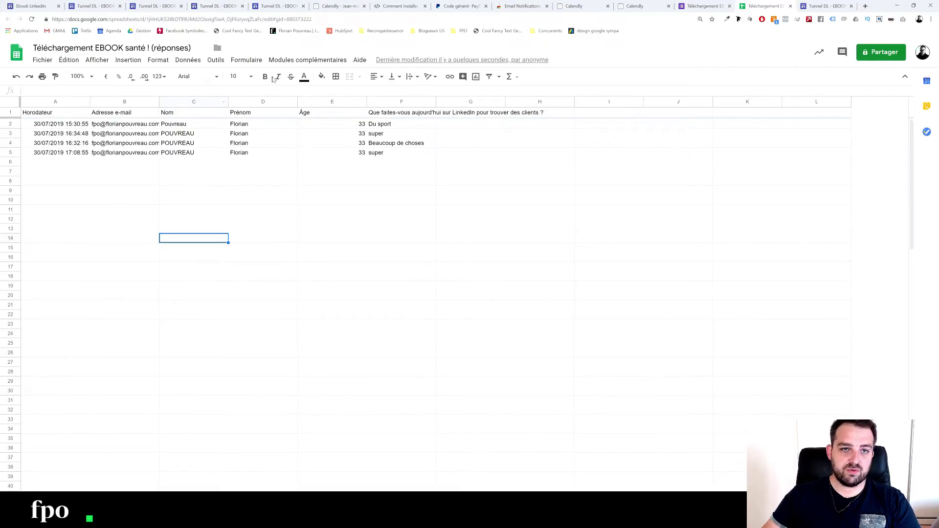
click(791, 5)
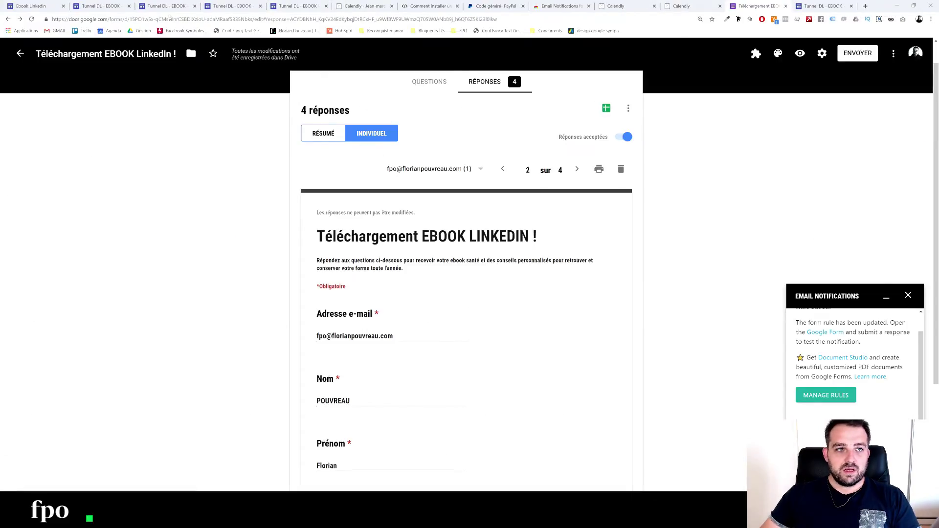
In the site editor, replace the Capture page's embedded form with the Téléchargement EBOOK LinkedIn form and widen it to the full content width
click(103, 5)
click(50, 6)
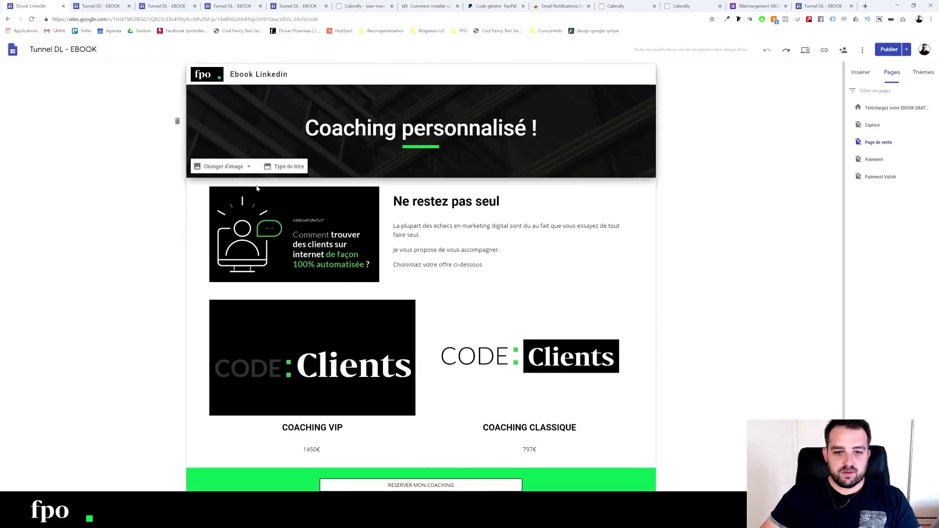
click(875, 126)
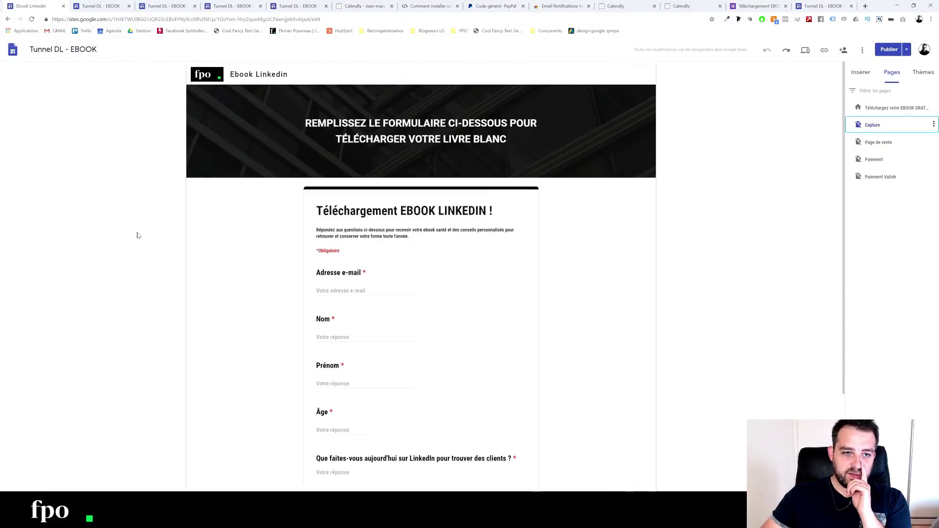
scroll(138, 234, down, 1)
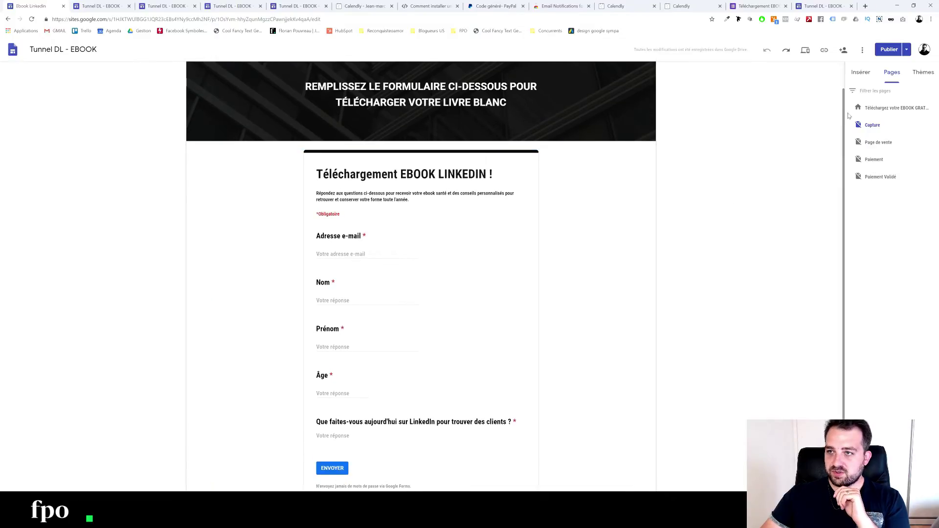
click(860, 72)
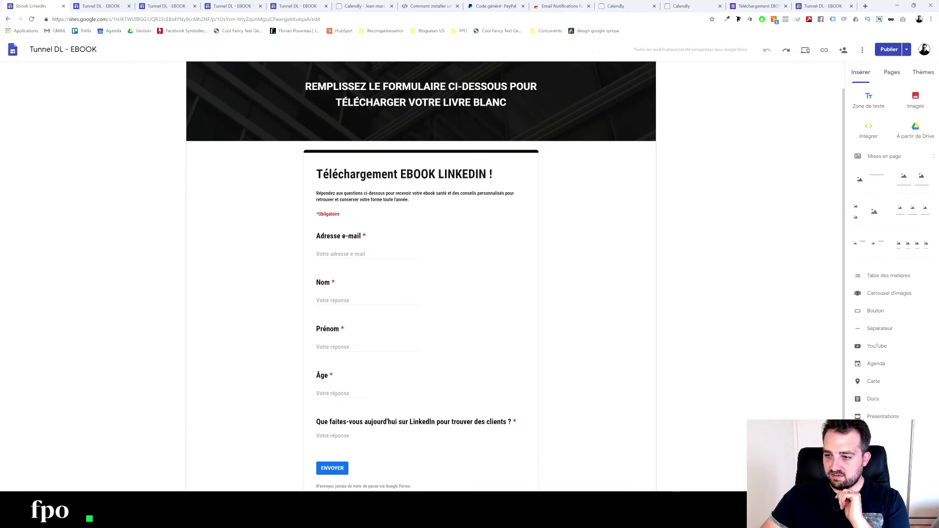
click(875, 451)
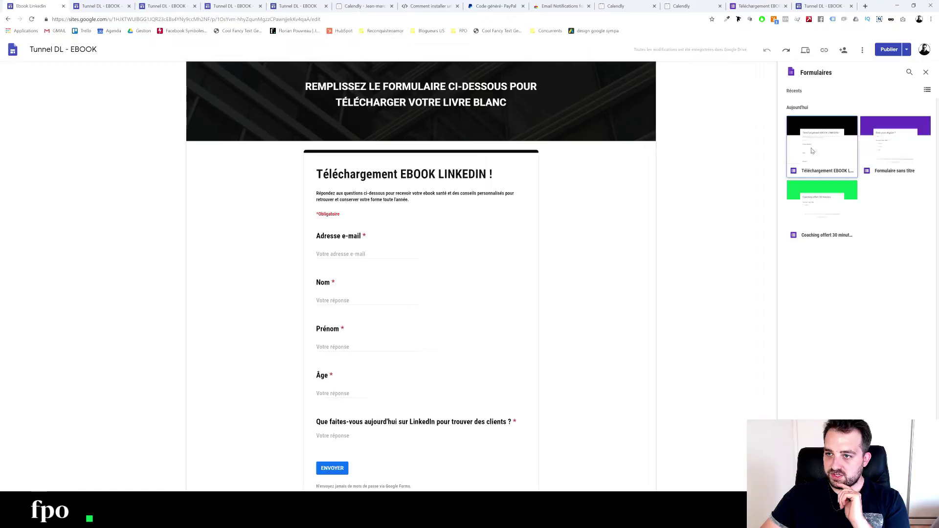
click(824, 159)
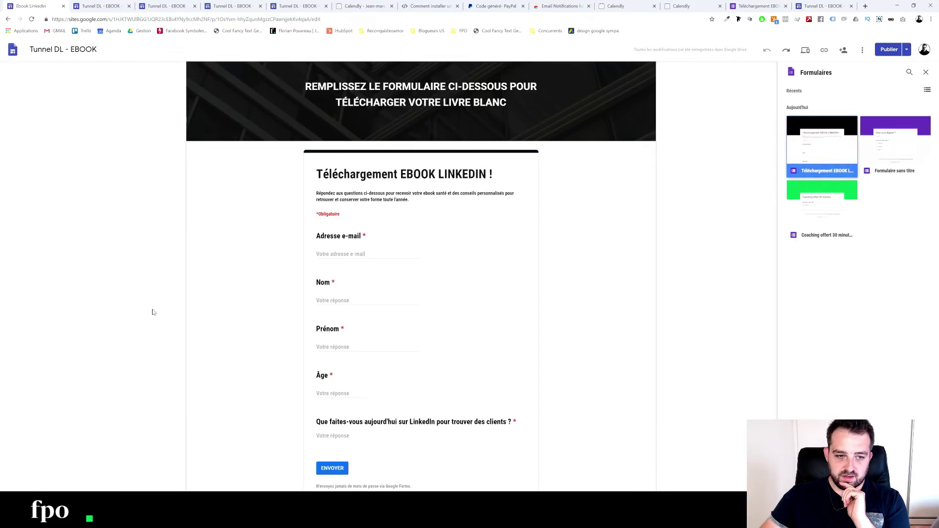
click(177, 364)
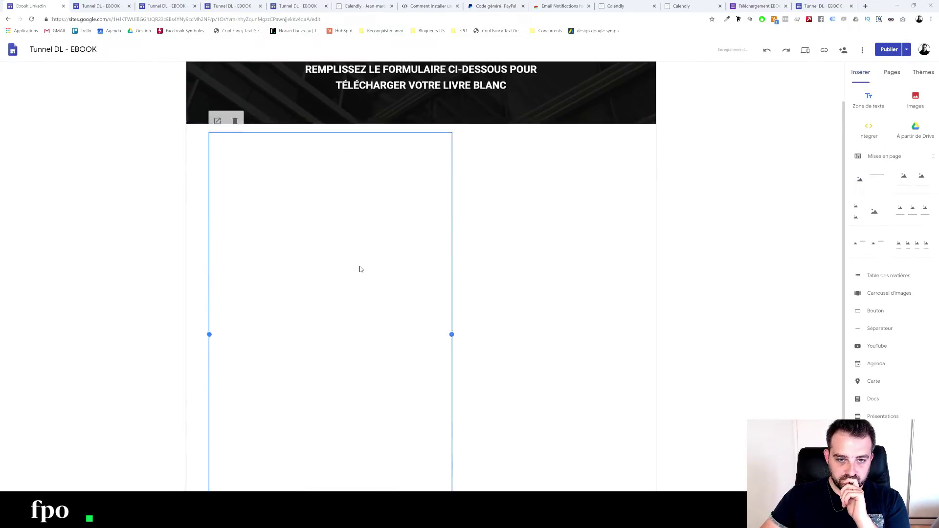
drag(451, 301, 633, 280)
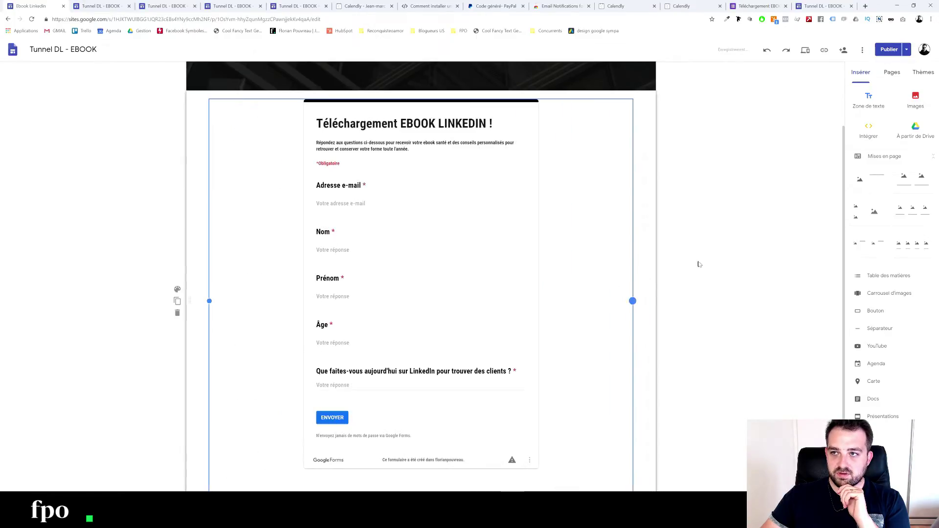
Publish the updated site and look over the Capture page from its header to the form
click(890, 51)
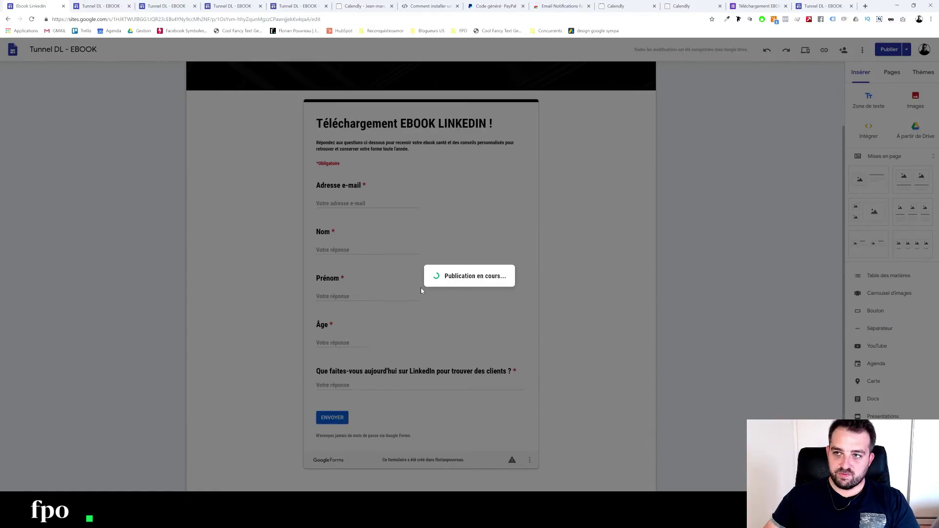
scroll(712, 159, up, 1)
scroll(560, 159, up, 1)
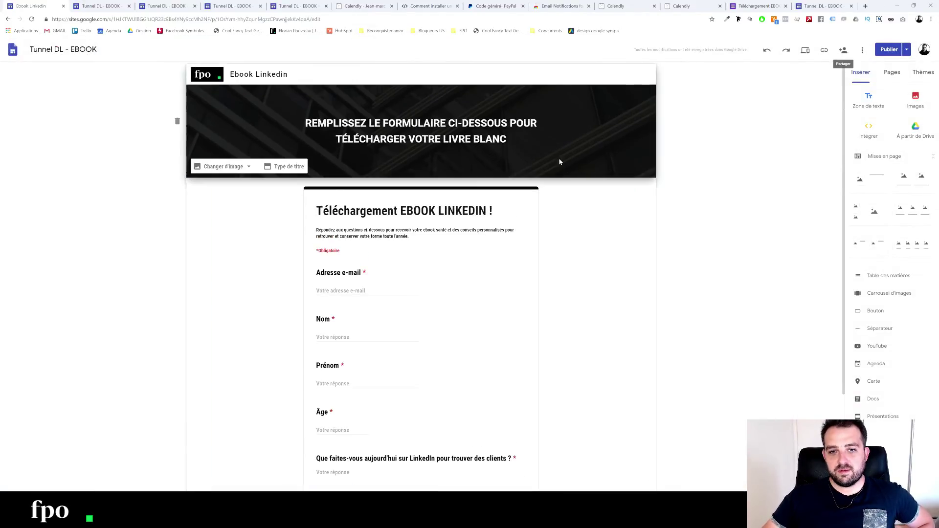
scroll(358, 304, down, 3)
scroll(358, 304, up, 3)
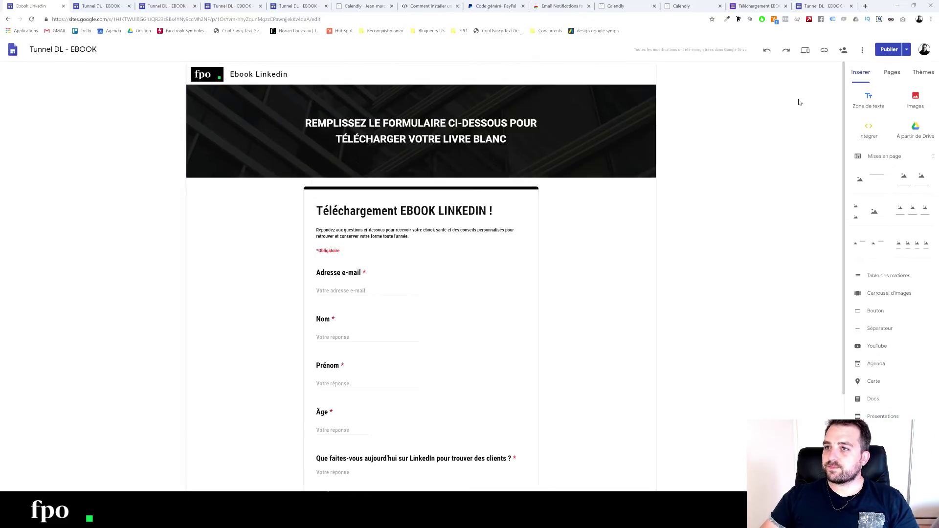
Review the site's page list, the form's responses and the published sales page with its coaching offers
click(887, 76)
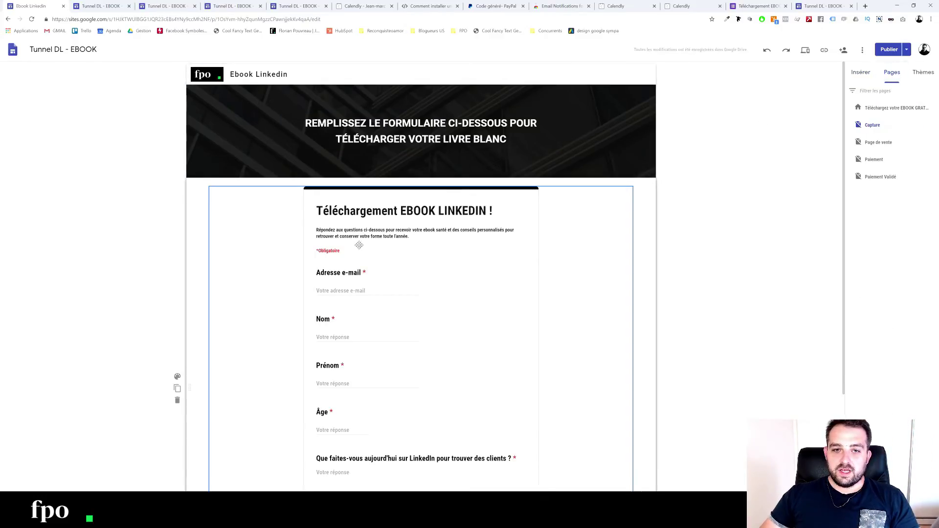
click(755, 6)
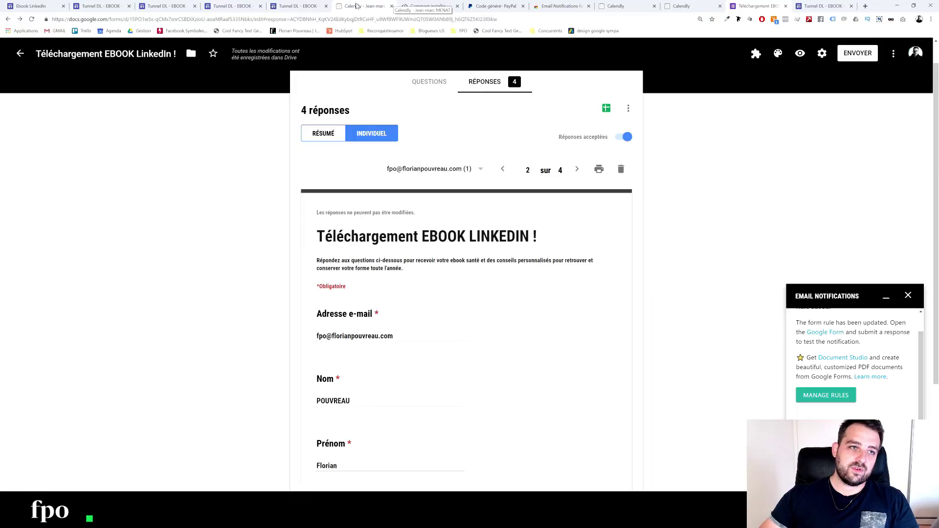
click(101, 6)
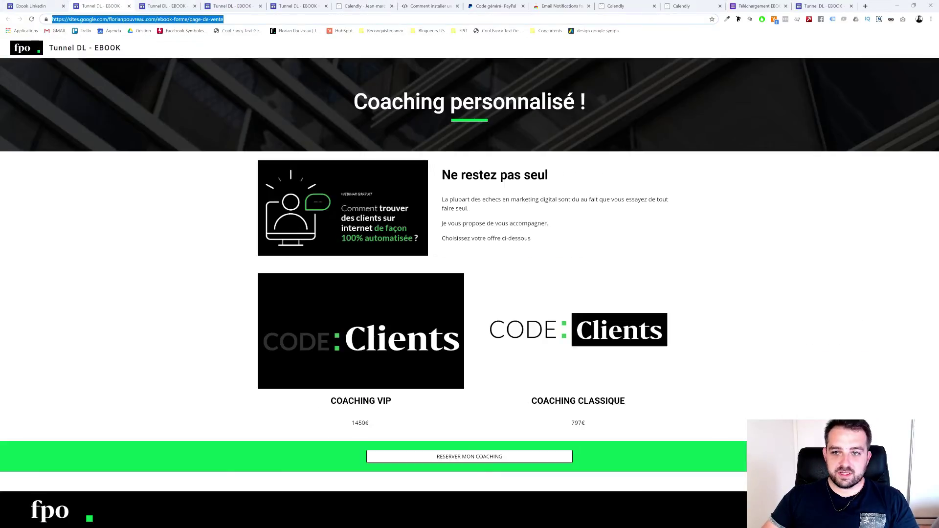
click(389, 91)
key(ctrl+a)
click(761, 312)
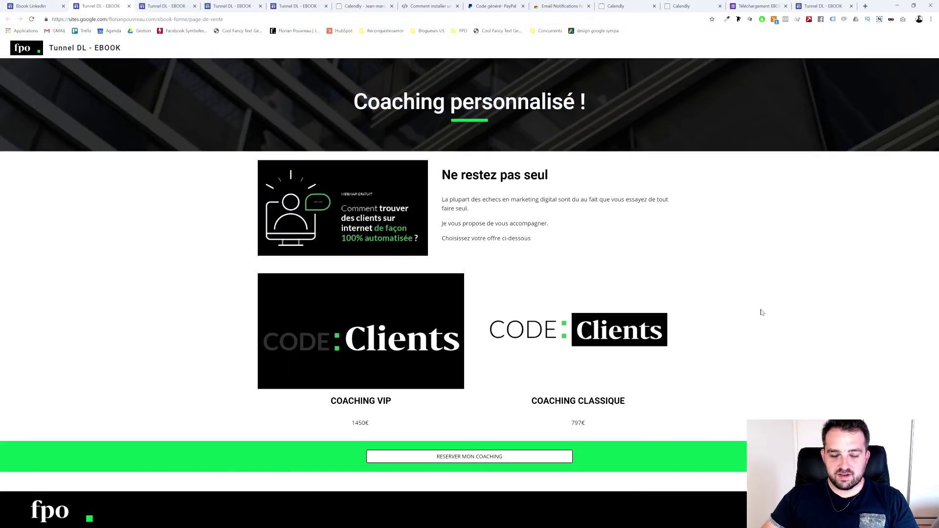
Return to the site editor and open Page de vente to look over its introduction and coaching offers
click(66, 5)
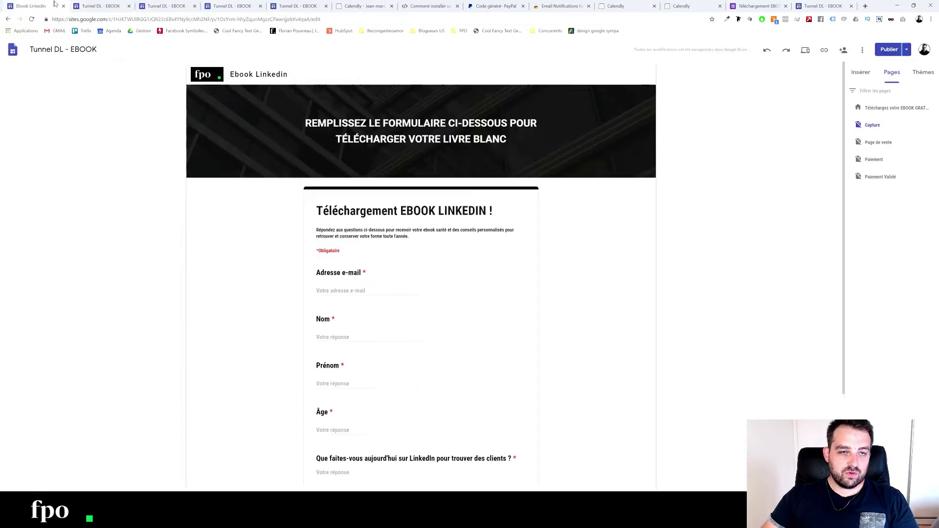
click(898, 146)
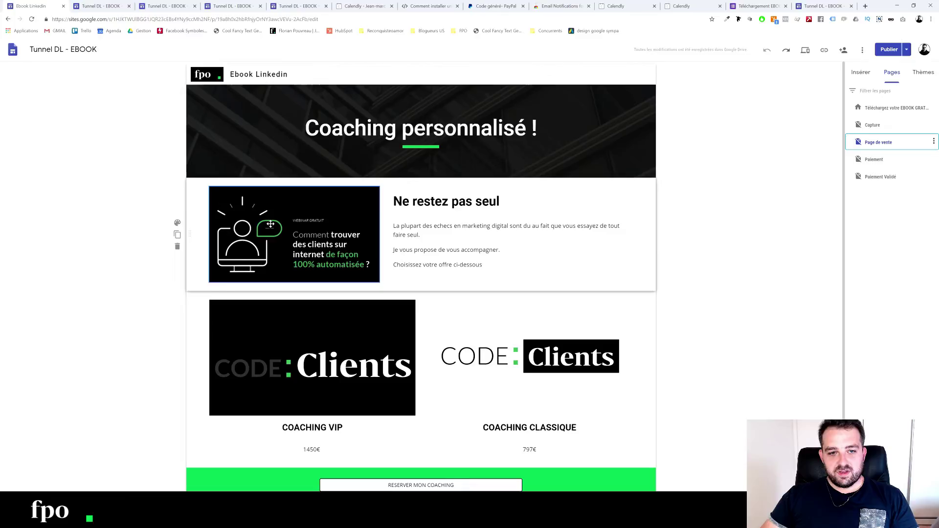
click(499, 201)
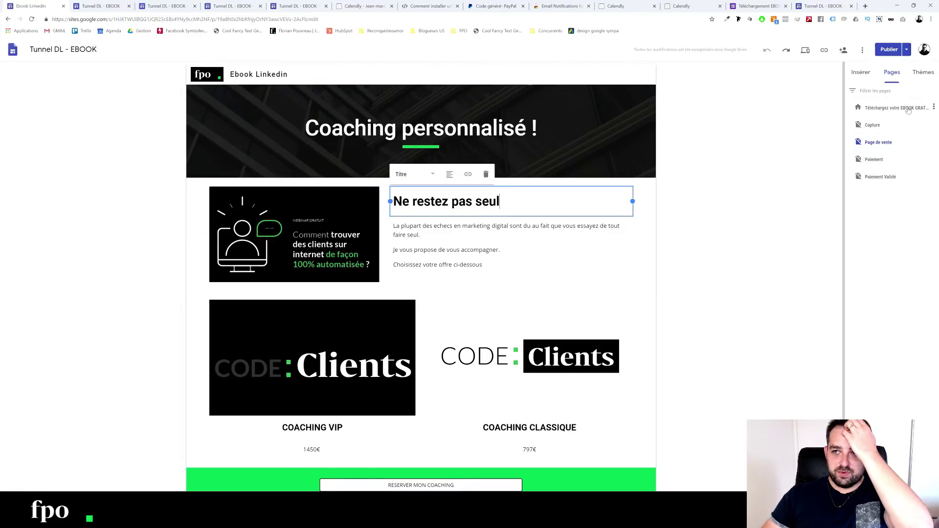
Try out a two-column image-and-text section above the coaching offers on Page de vente and delete it
click(860, 71)
drag(877, 178, 856, 185)
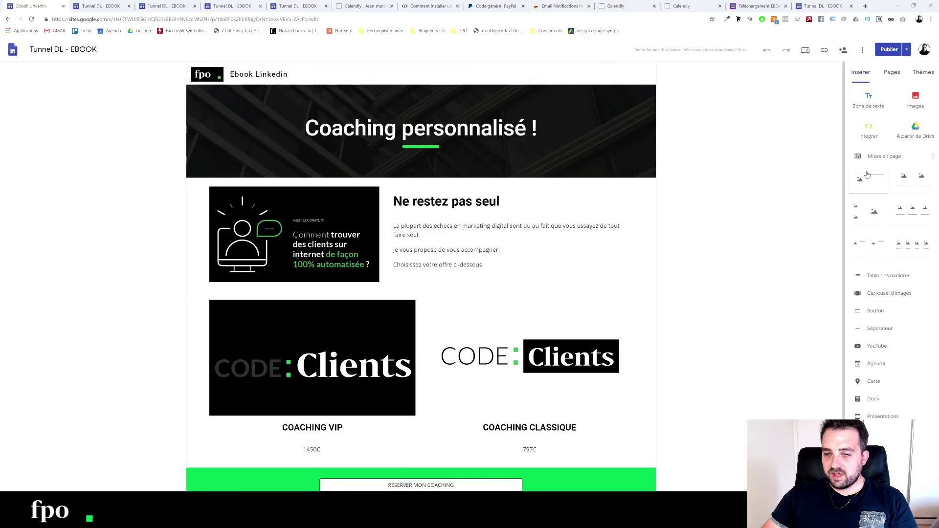
click(546, 367)
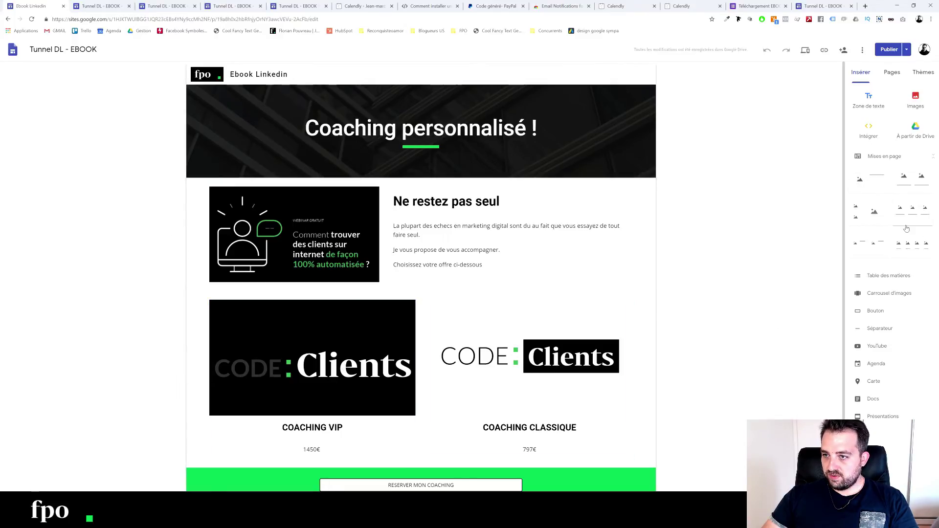
drag(910, 186, 482, 270)
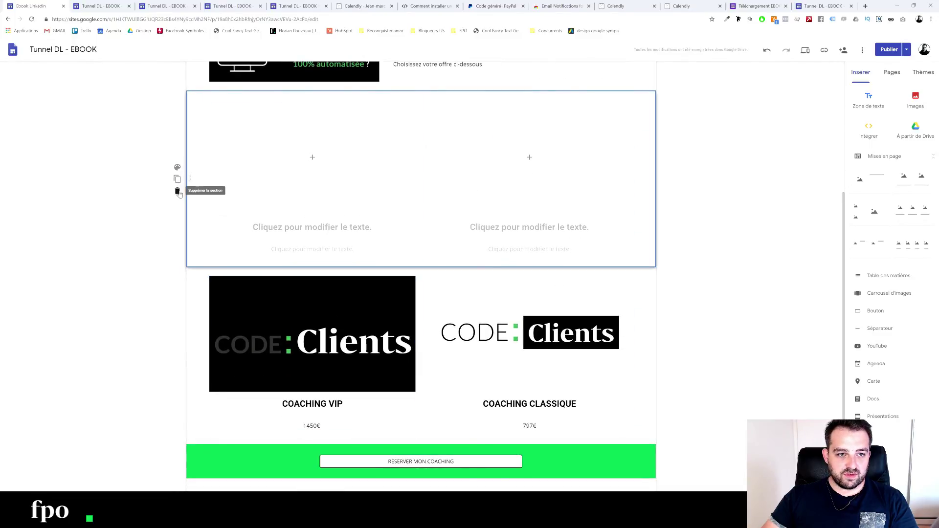
click(177, 191)
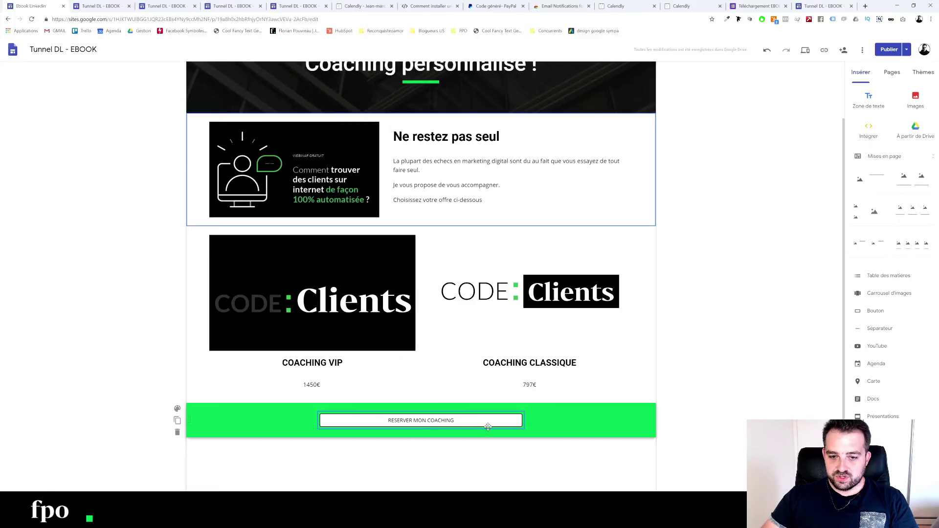
Open the Paiement page and display the HTML code of its embedded PayPal button
click(892, 72)
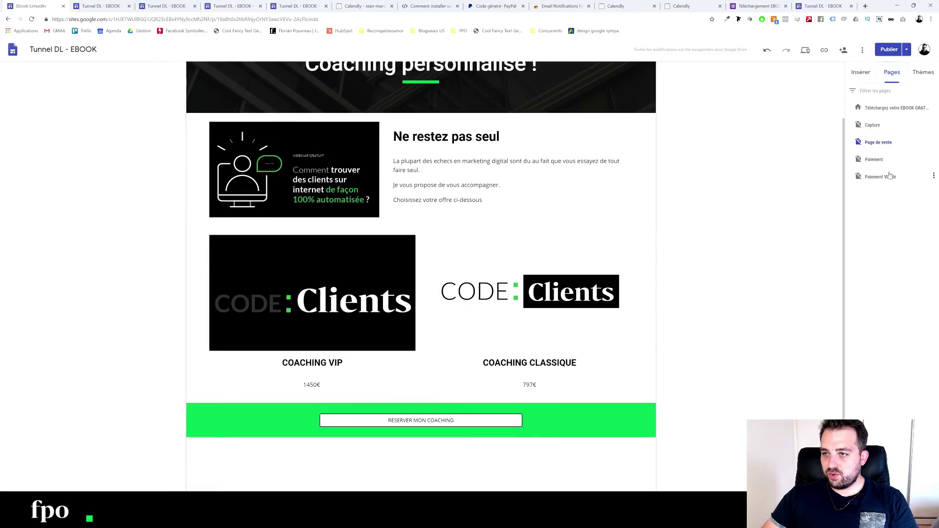
click(883, 159)
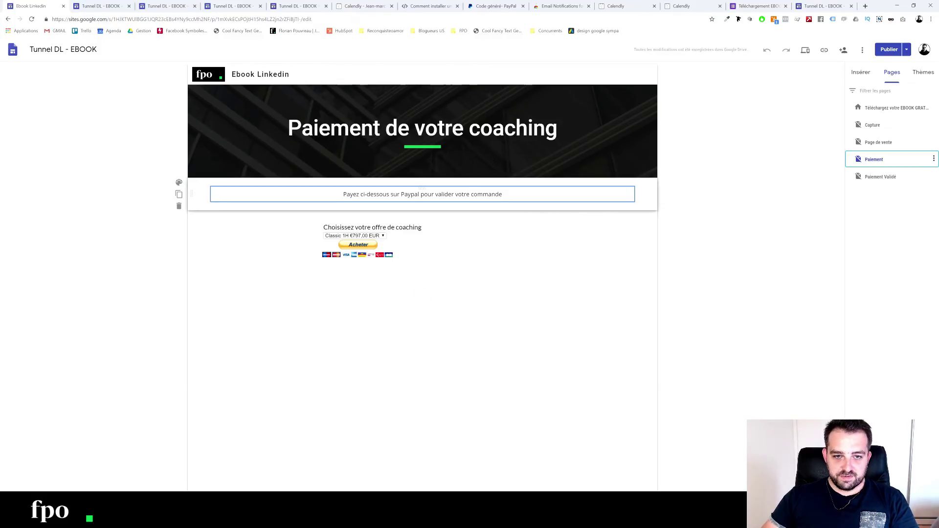
click(399, 288)
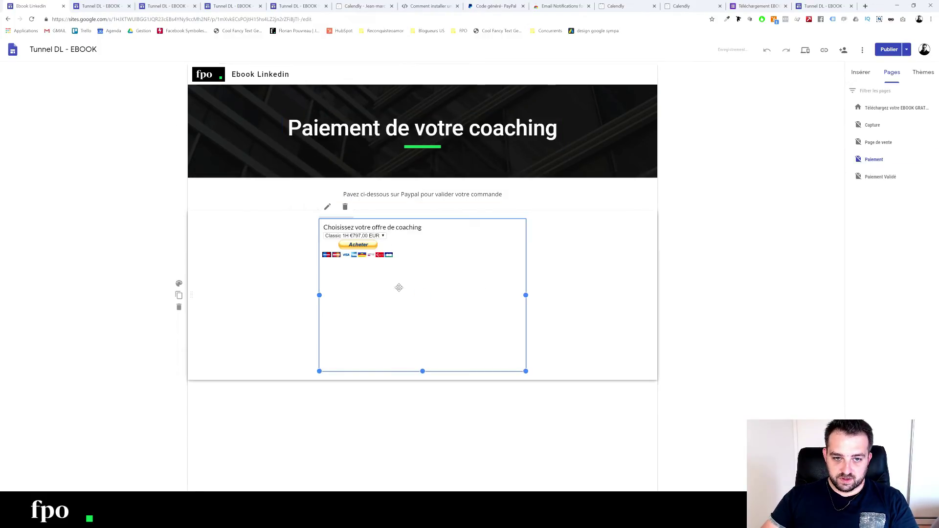
click(332, 208)
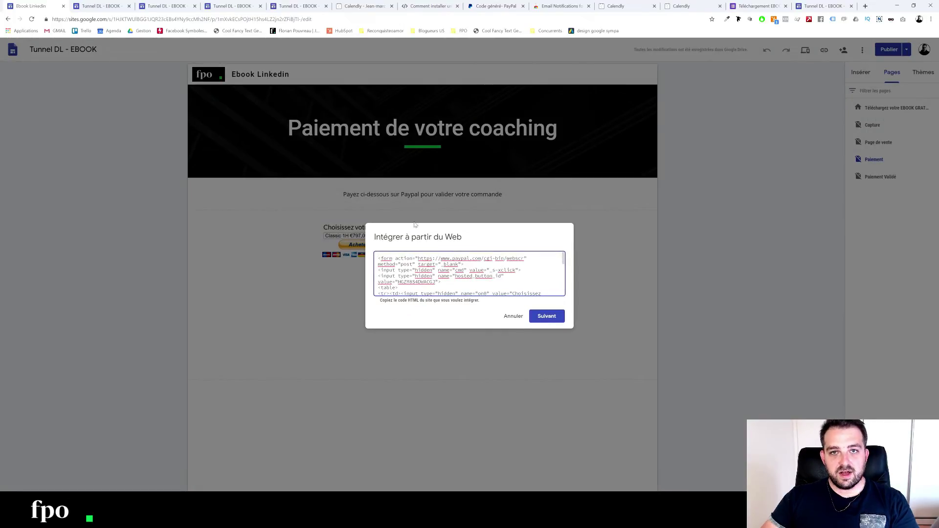
Switch to PayPal's generated button page and examine the HTML code, its target attribute and the coaching offer choices
click(487, 9)
click(277, 105)
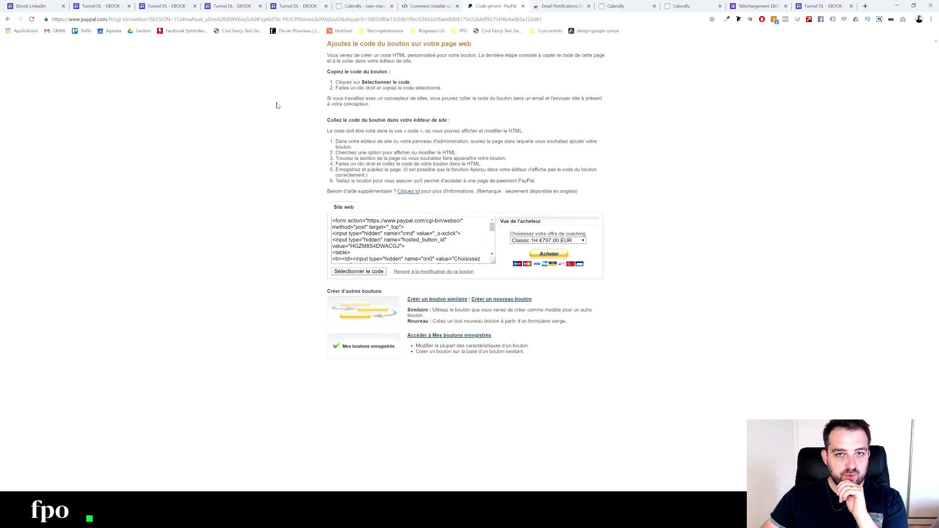
scroll(410, 240, down, 5)
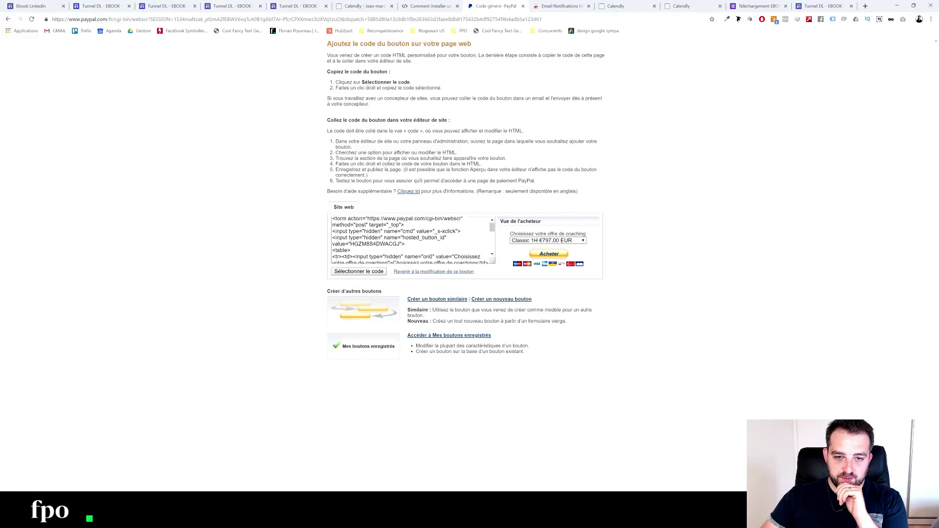
click(536, 241)
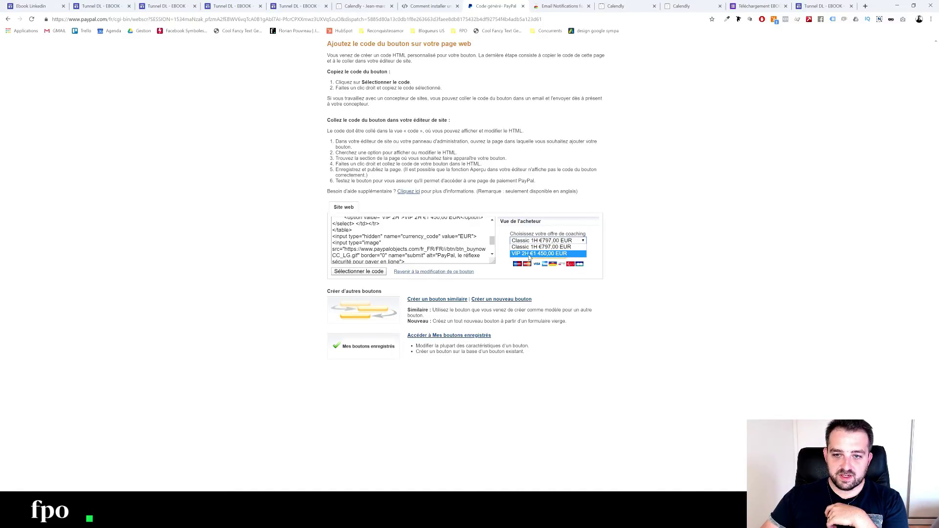
key(Escape)
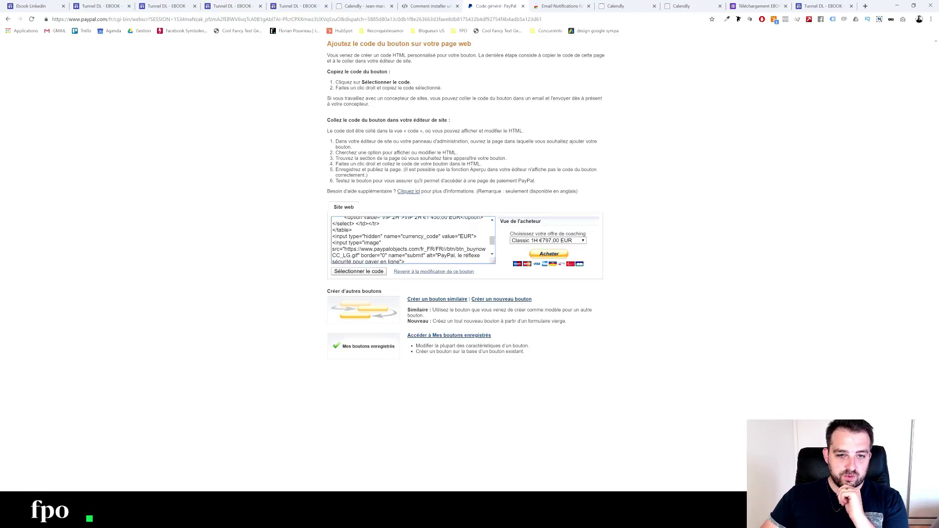
click(359, 271)
click(411, 240)
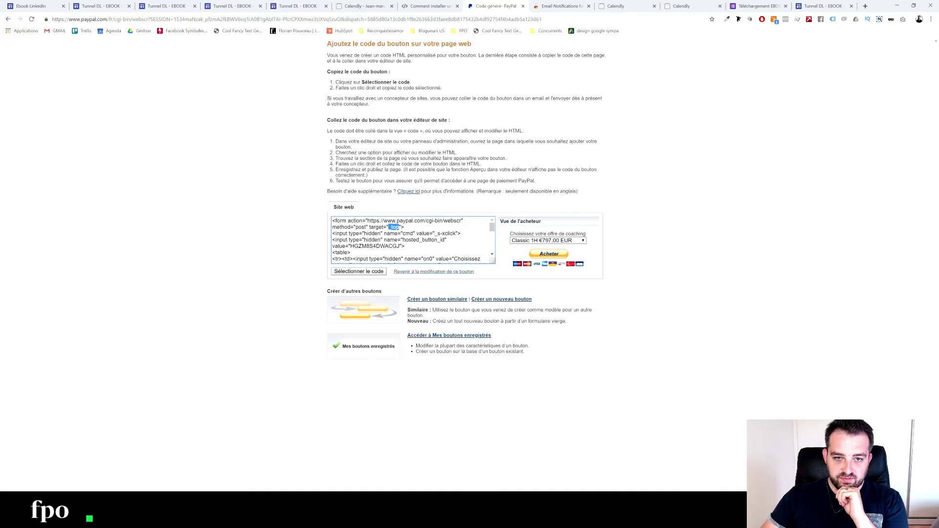
key(ctrl+a)
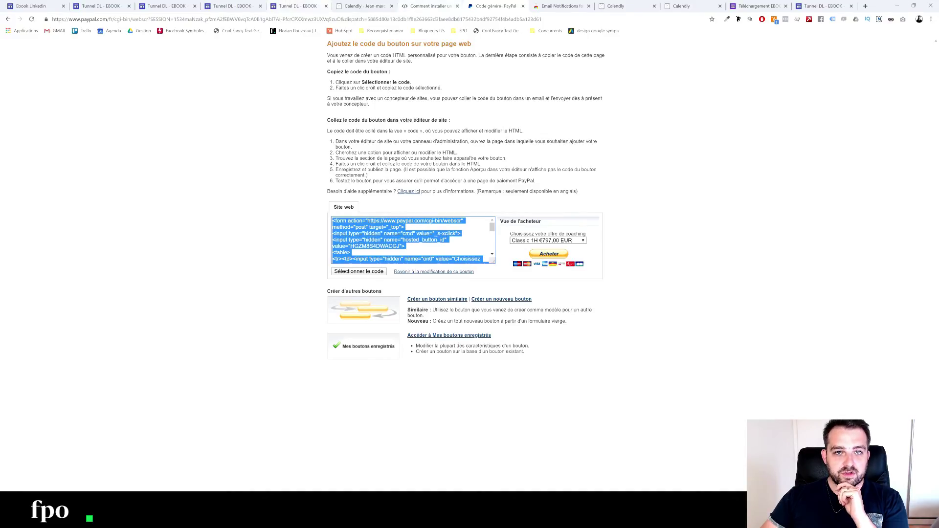
key(Right)
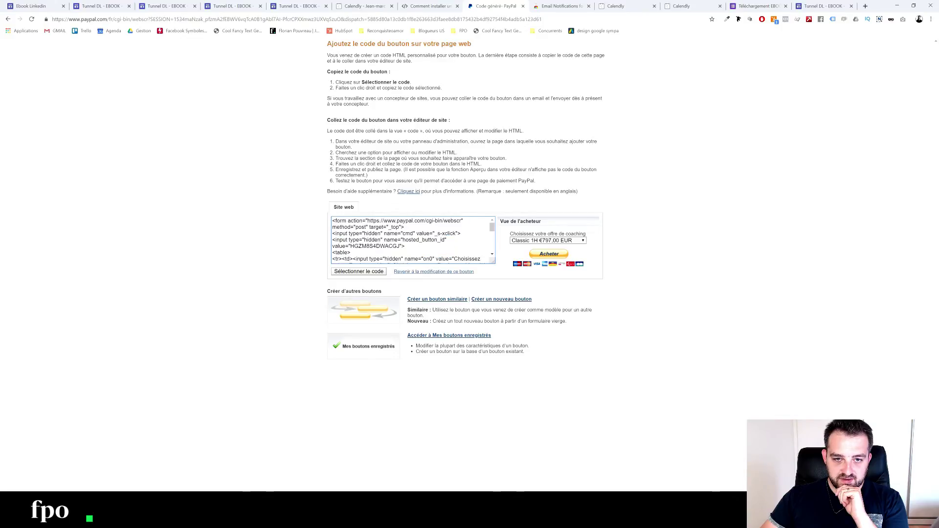
Back in the site editor, check the target value in the embedded payment code and close it without saving changes
click(31, 6)
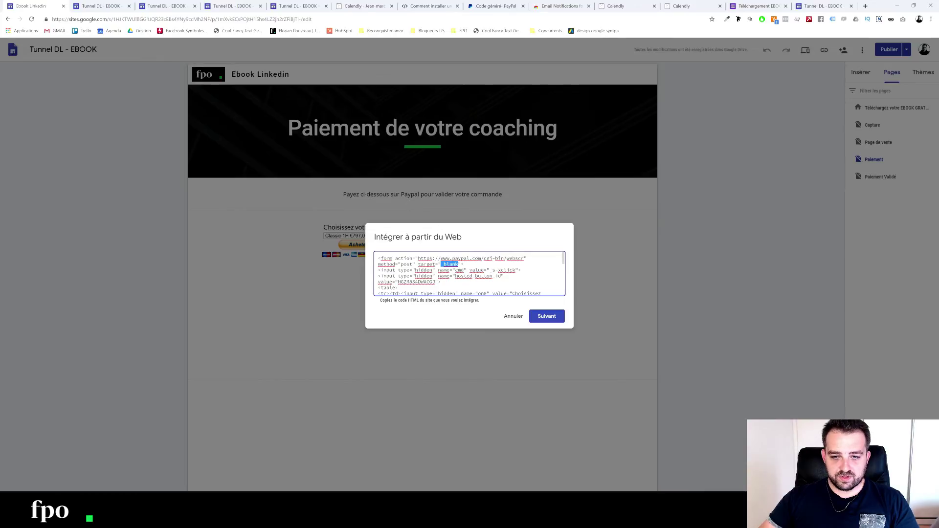
click(513, 316)
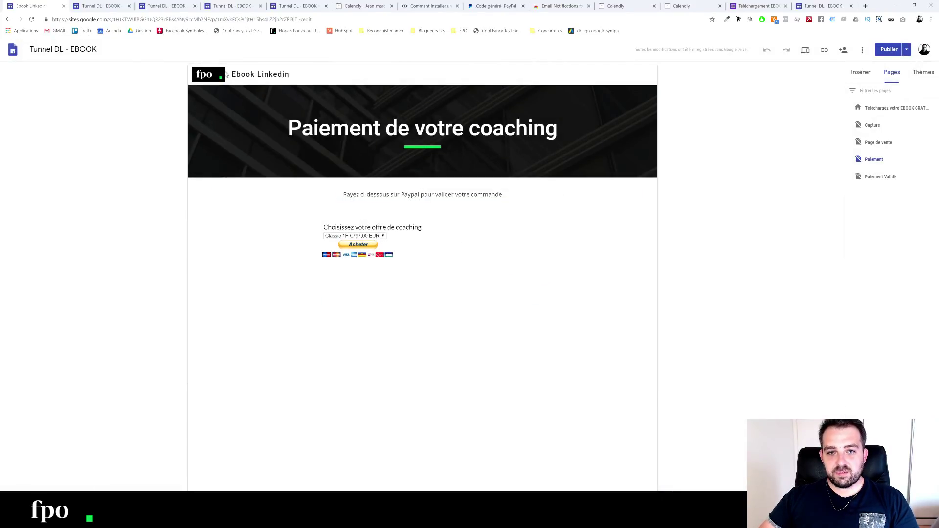
click(860, 74)
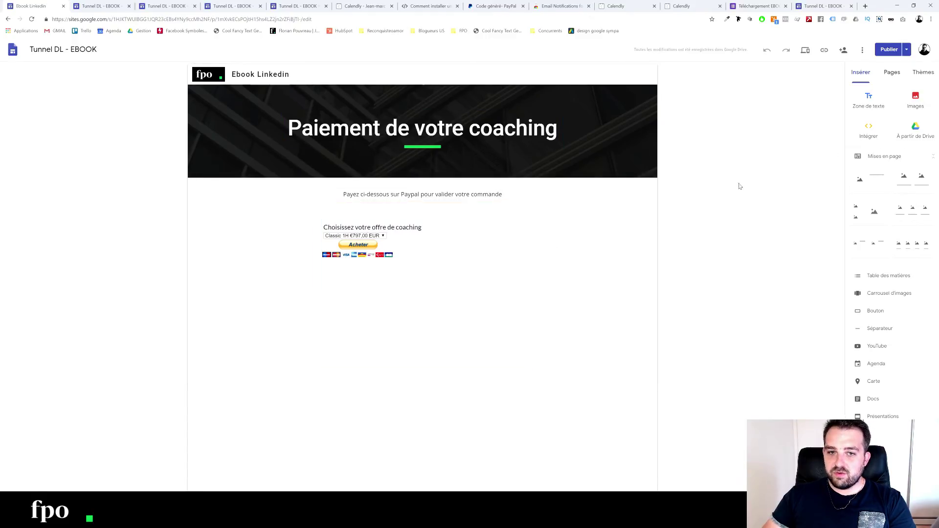
click(893, 72)
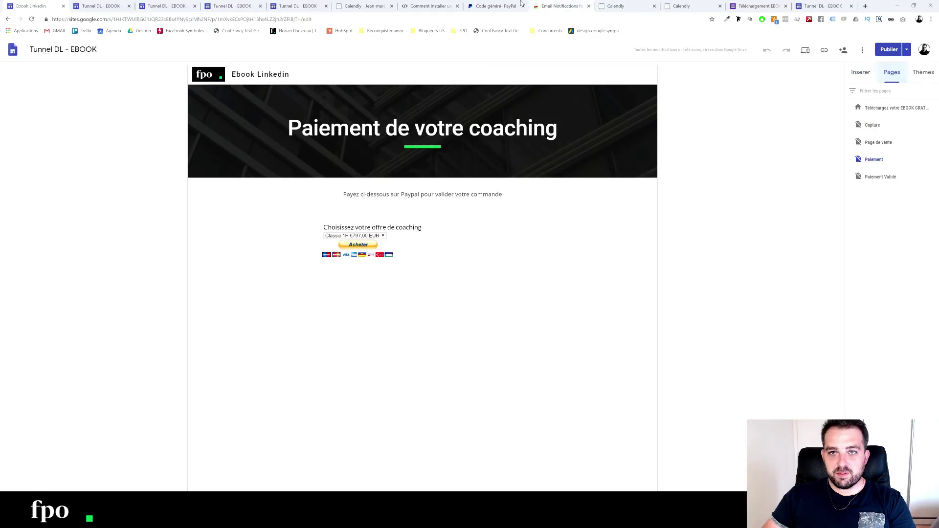
Close the installation tutorial page and try to return to modifying the PayPal button
click(439, 5)
click(457, 6)
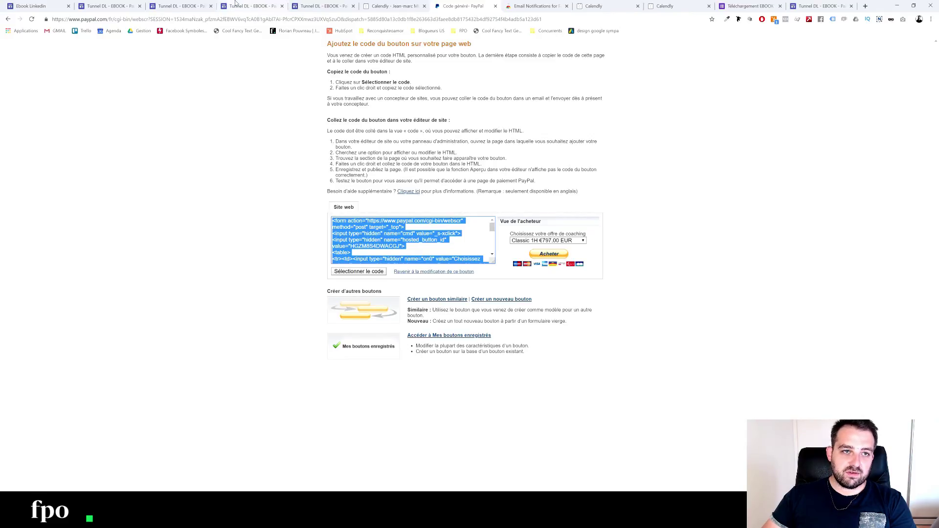
click(451, 272)
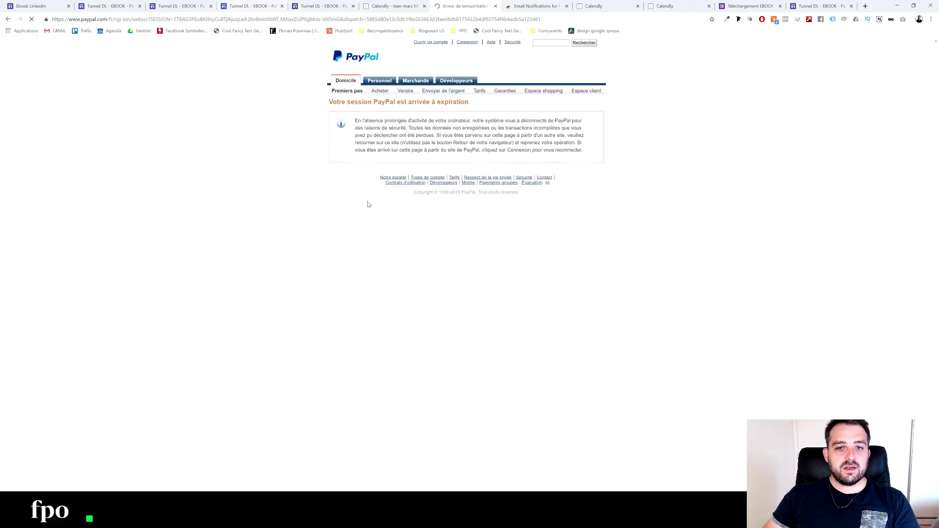
drag(354, 120, 466, 149)
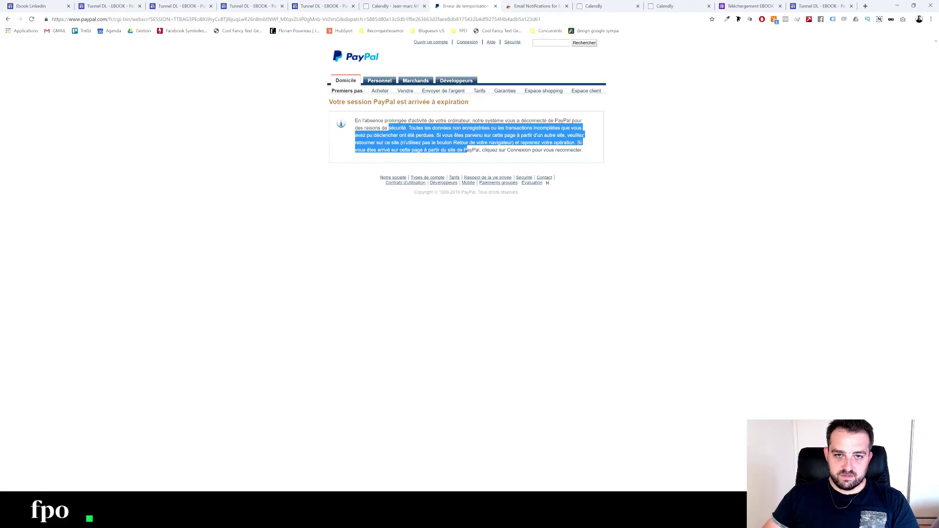
click(465, 149)
Close the PayPal, Email Notifications and Checkout payment pages while looking over the published sales and payment pages
click(494, 6)
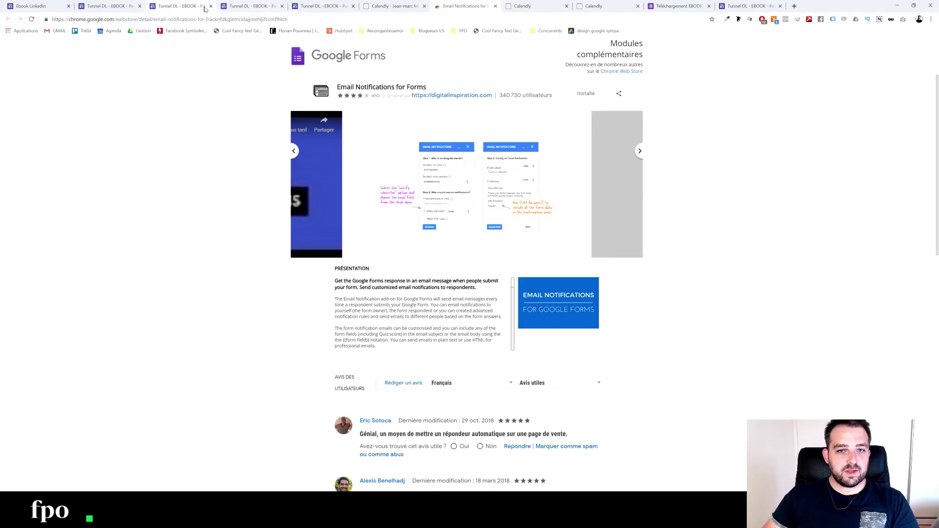
click(495, 6)
click(158, 5)
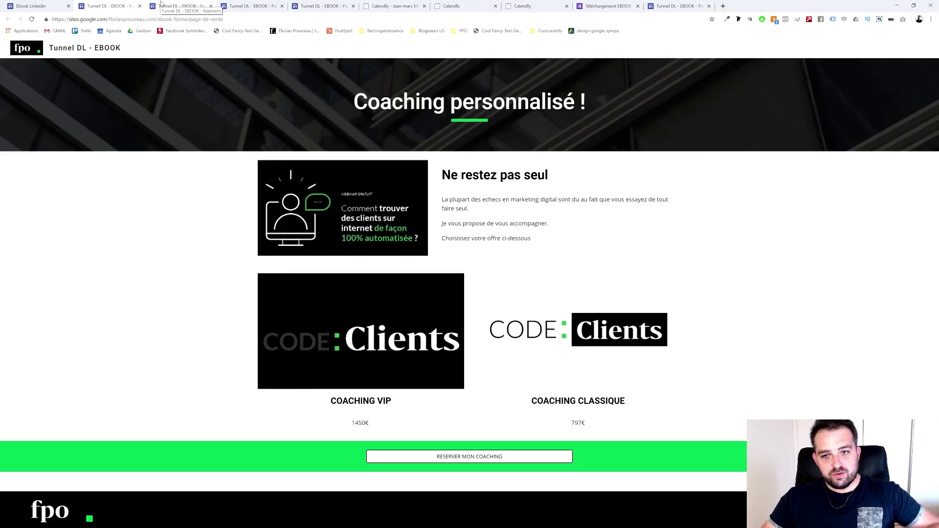
click(160, 5)
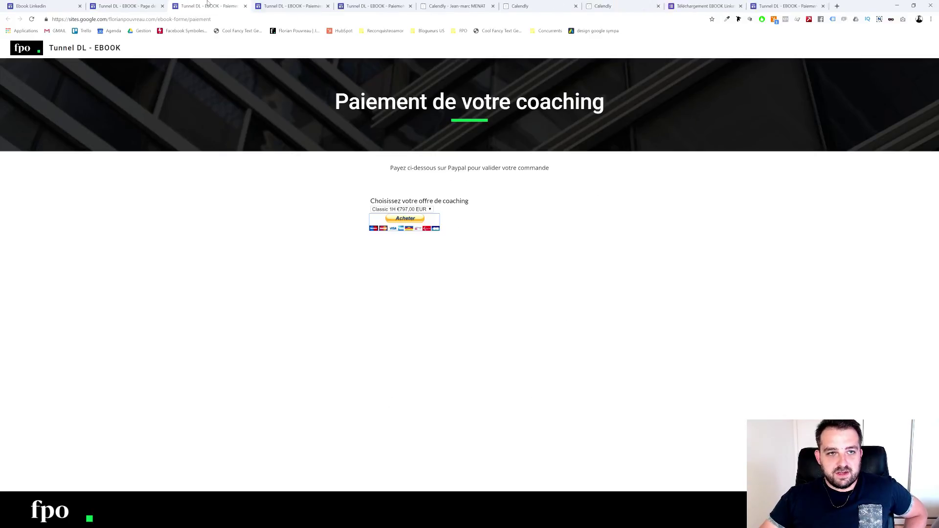
click(293, 5)
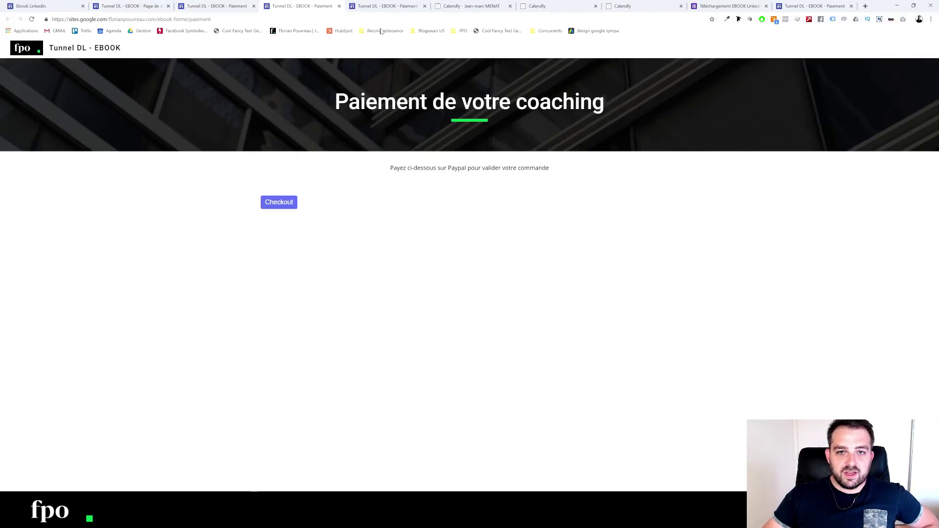
click(340, 6)
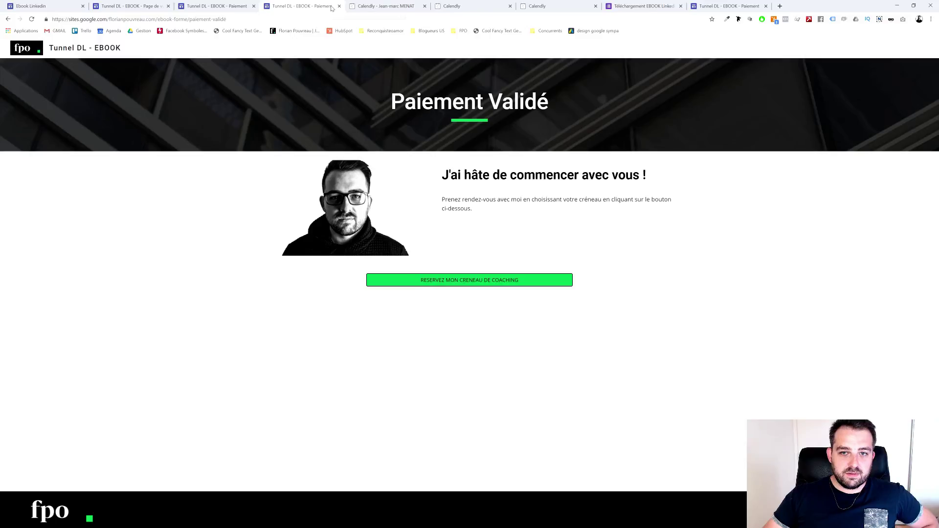
In the site editor, open the Paiement Validé page and select its RESERVEZ MON CRENEAU DE COACHING button
click(68, 6)
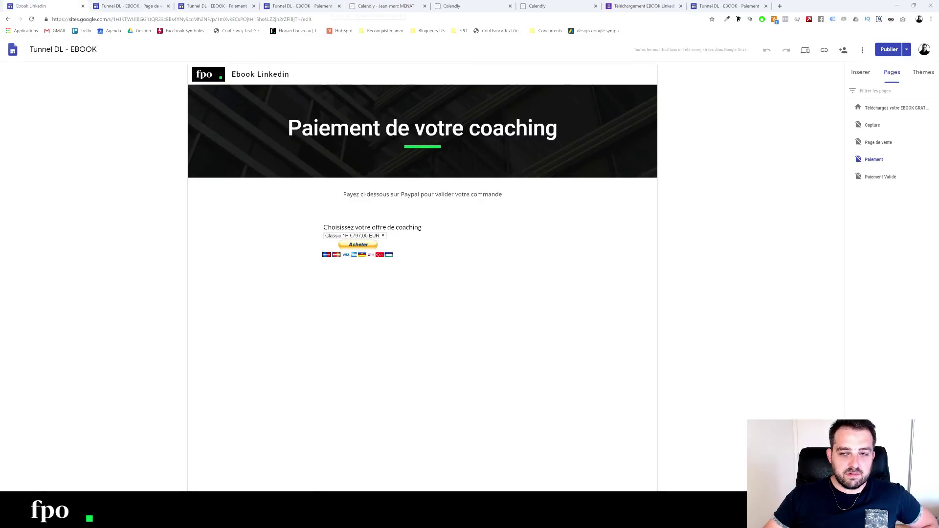
click(876, 178)
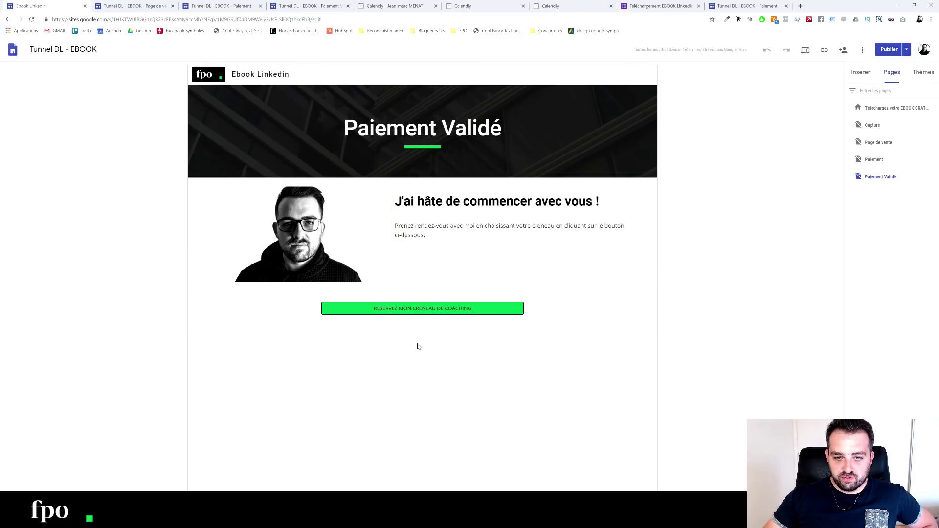
click(419, 309)
Switch to the Calendly event types page and copy the address of the calendly.com/demo-39 booking link
click(552, 5)
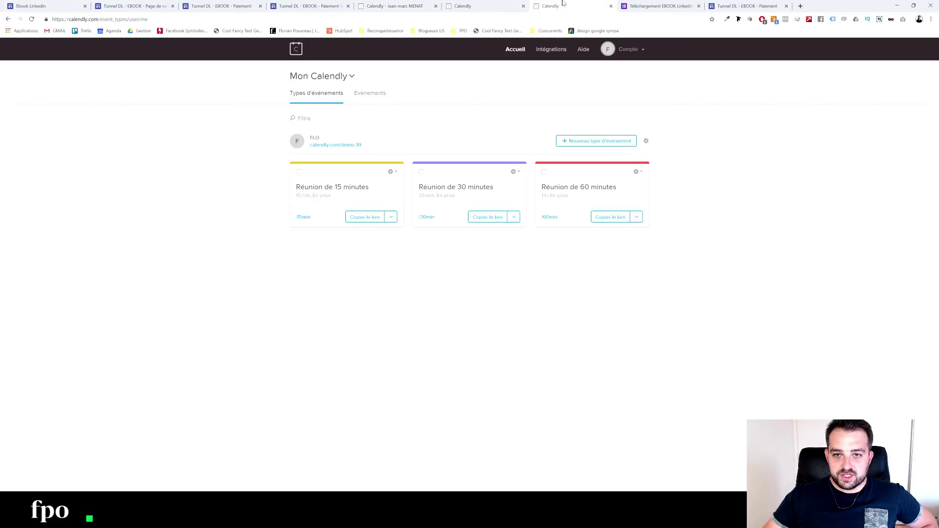
drag(357, 145, 378, 145)
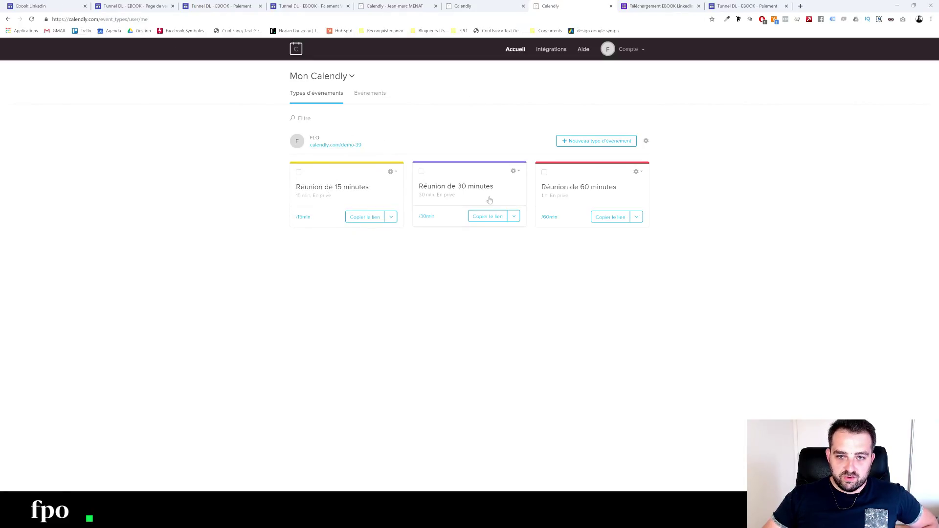
right_click(354, 146)
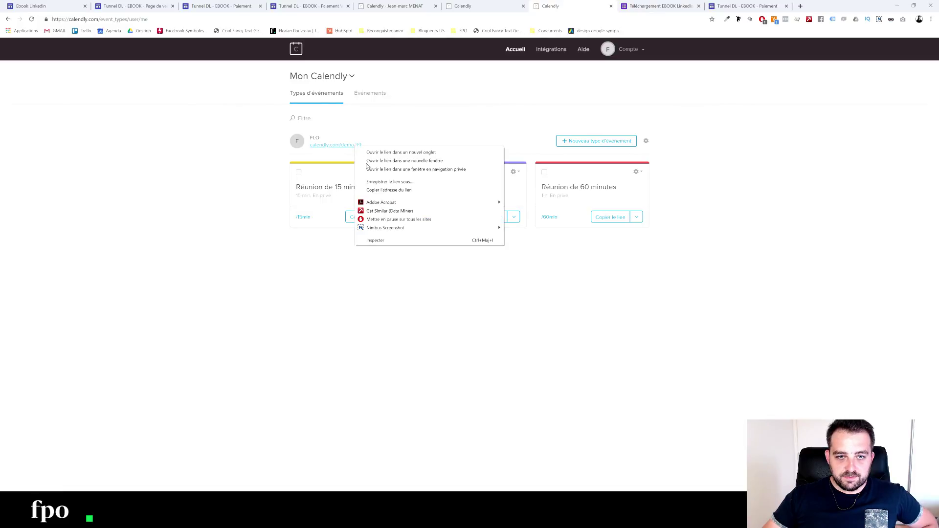
click(387, 190)
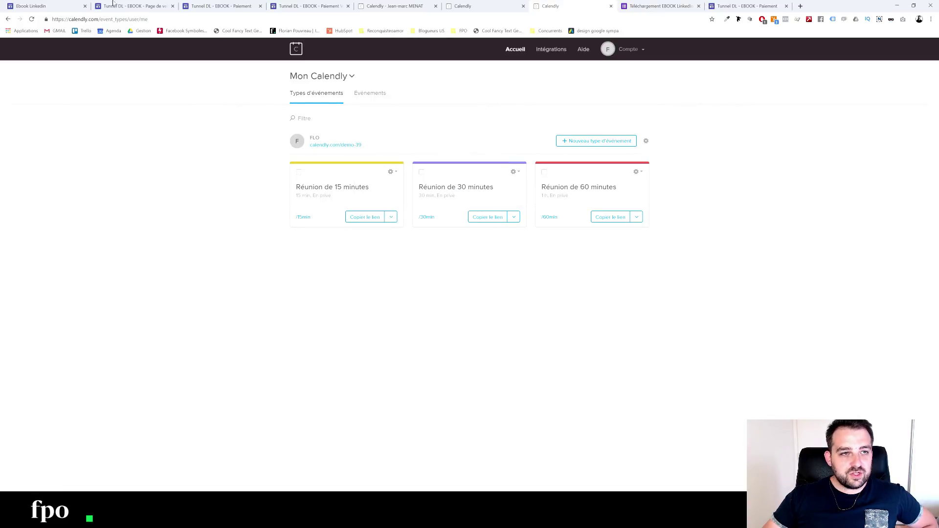
click(68, 6)
click(403, 309)
click(327, 288)
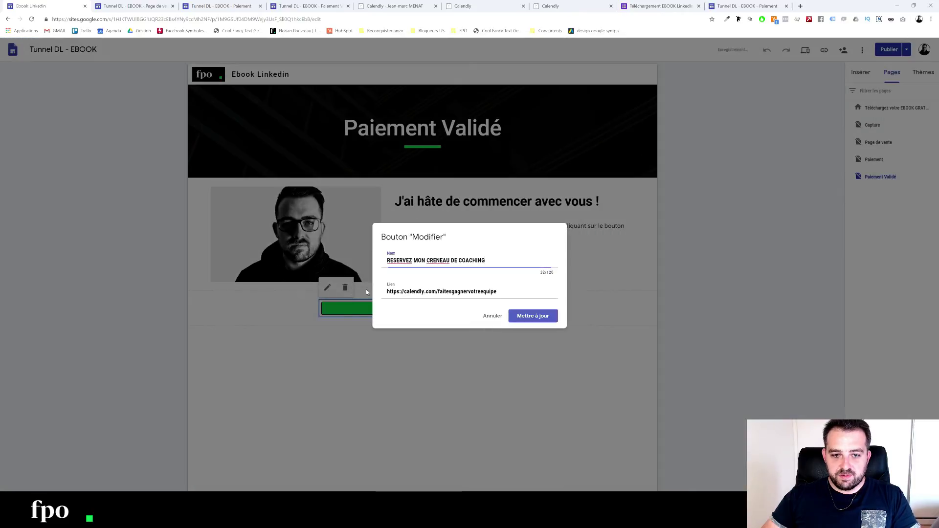
text(https://calendly.com/demo-39)
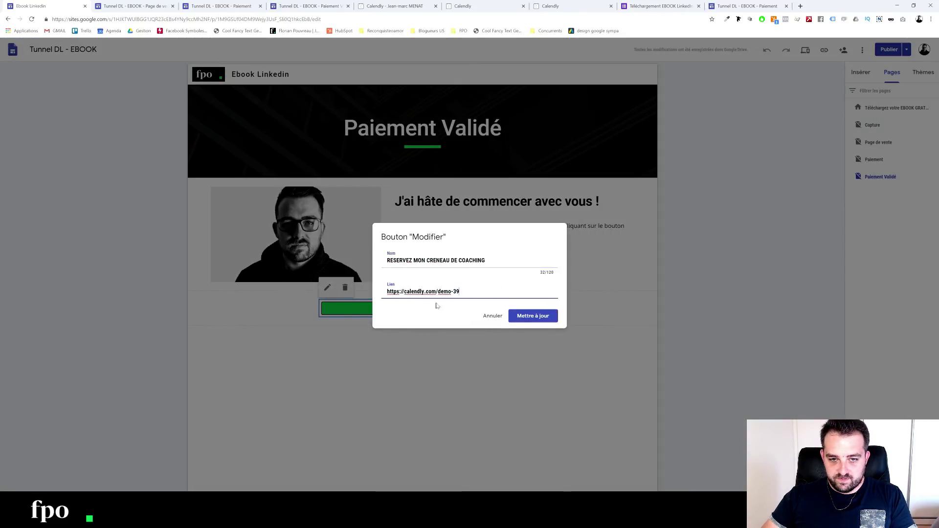
click(533, 315)
Publish the site changes and view the published Paiement Validé page
click(902, 53)
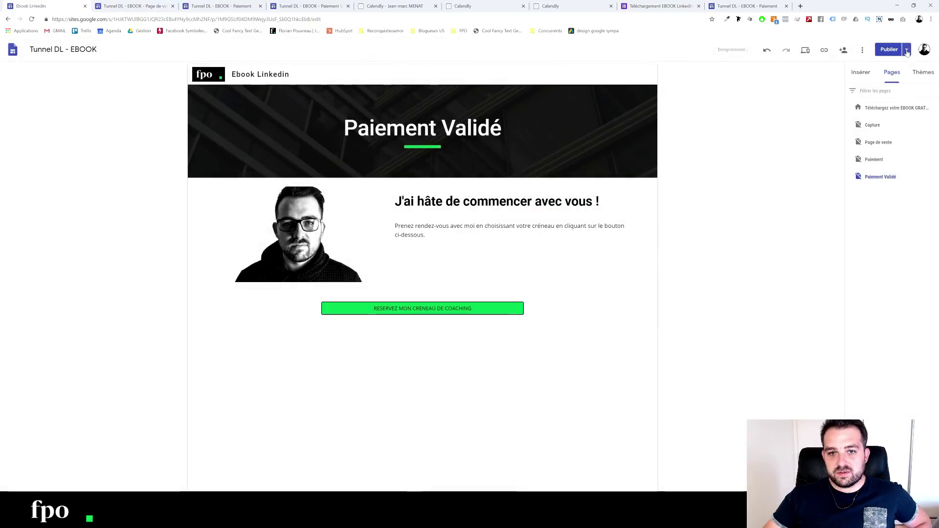
click(904, 51)
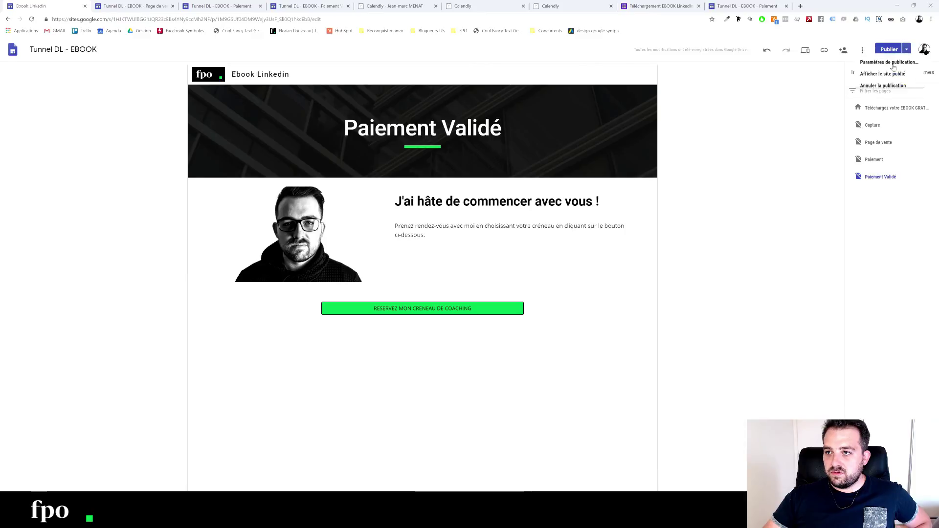
click(884, 76)
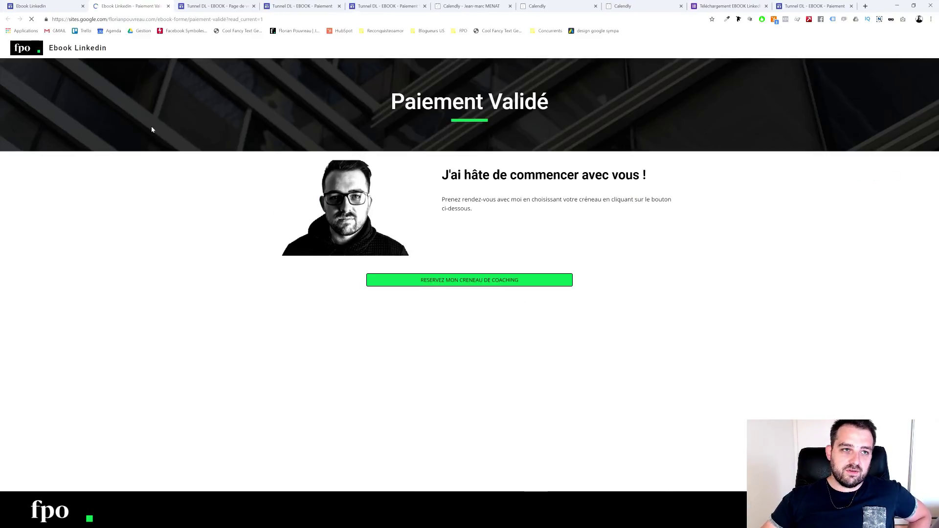
Test the published coaching booking button, look over the Calendly welcome text, and choose the Réunion de 15 minutes event
click(490, 280)
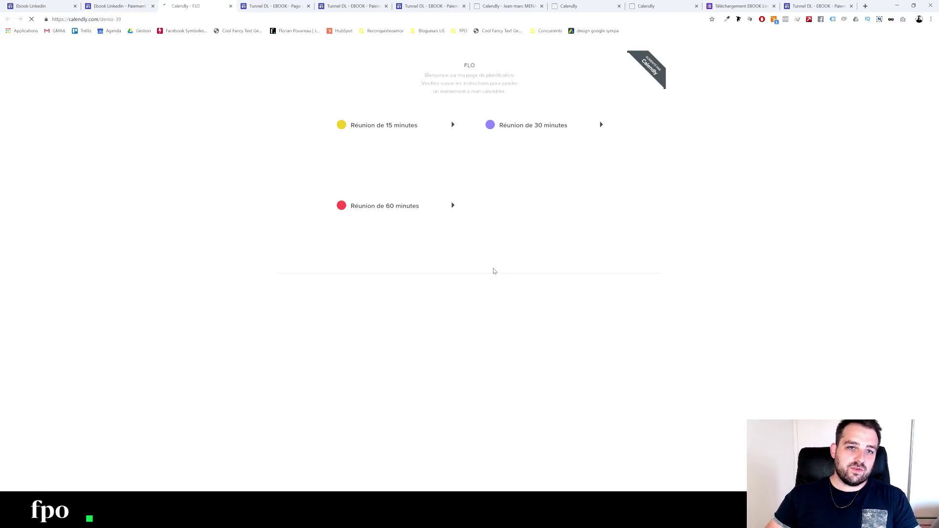
drag(478, 73, 537, 90)
click(536, 89)
click(389, 119)
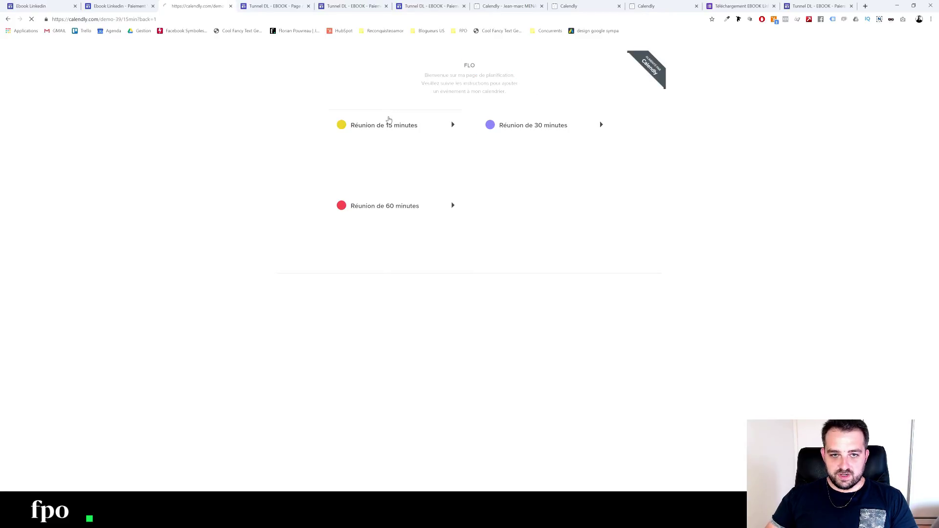